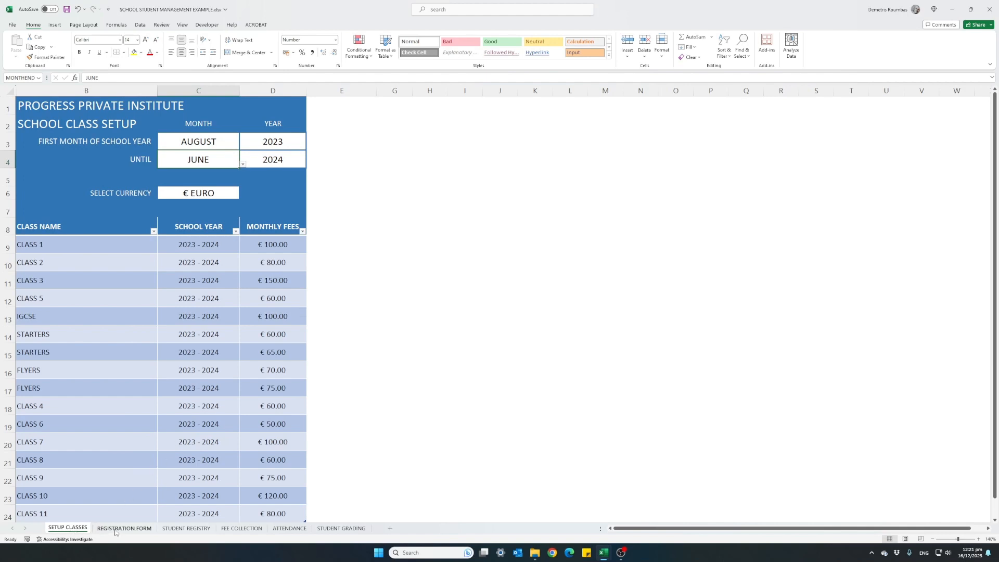
Step: Look through the registration form, student registry, fee collection, attendance and student grading sheets
left_click(115, 529)
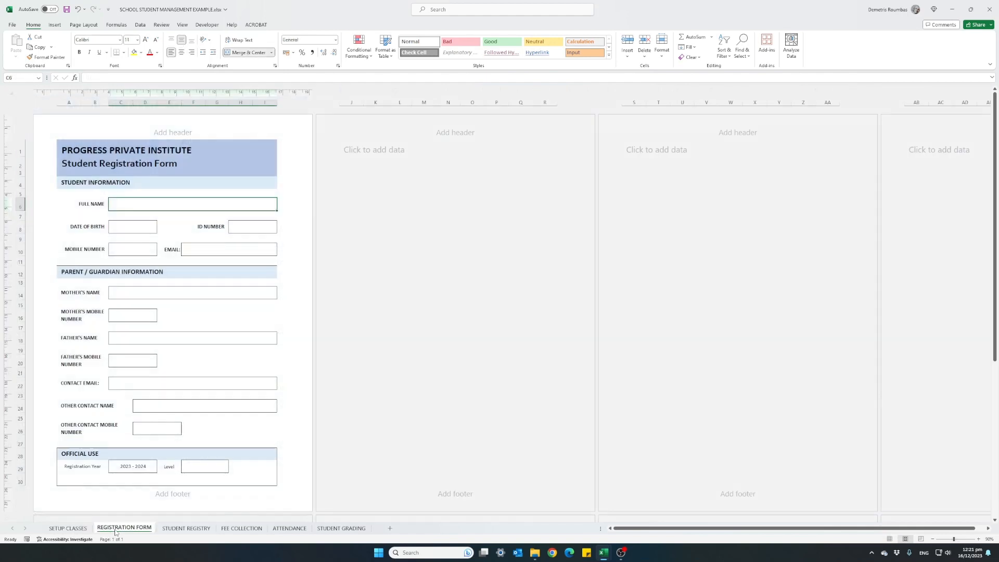
left_click(183, 530)
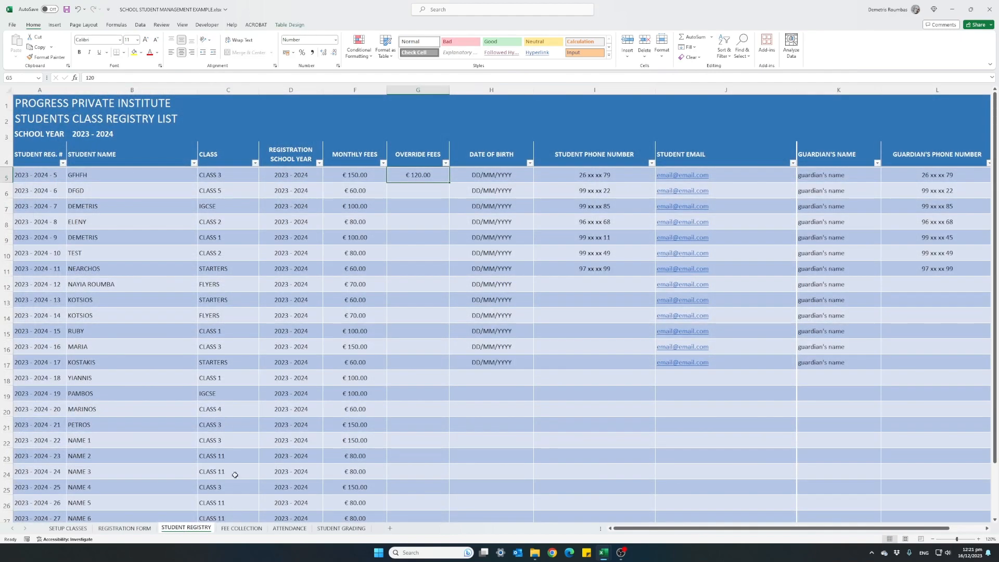
left_click(243, 529)
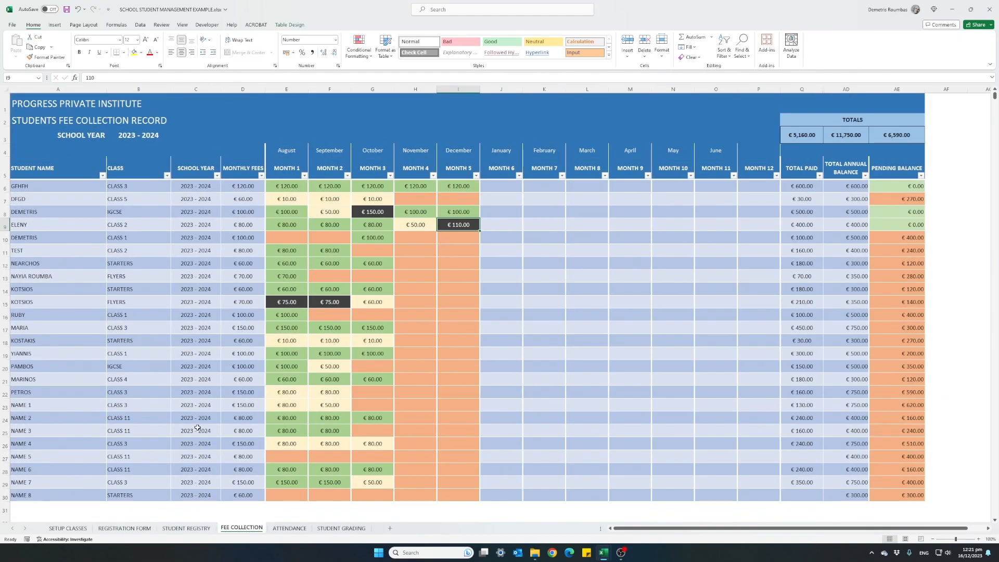
left_click(282, 530)
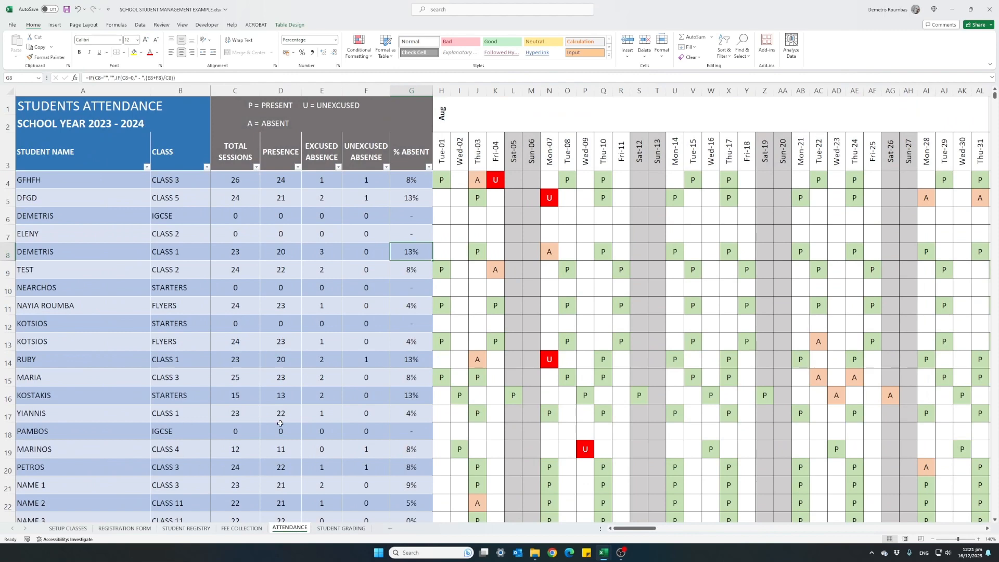
left_click(332, 529)
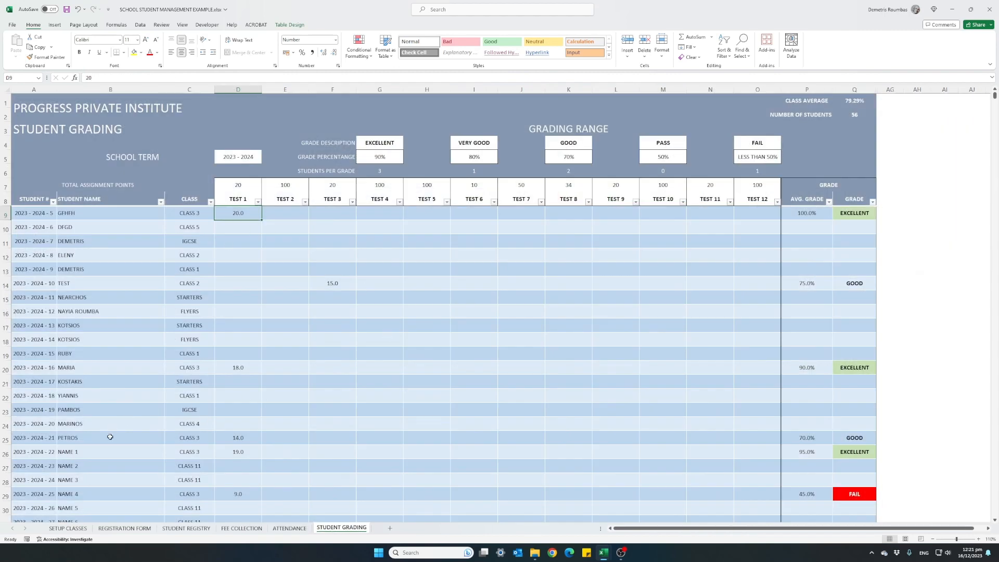
Step: Examine the institute name, the first and last month settings with their month choices, and the starting year on the SETUP CLASSES sheet
left_click(68, 528)
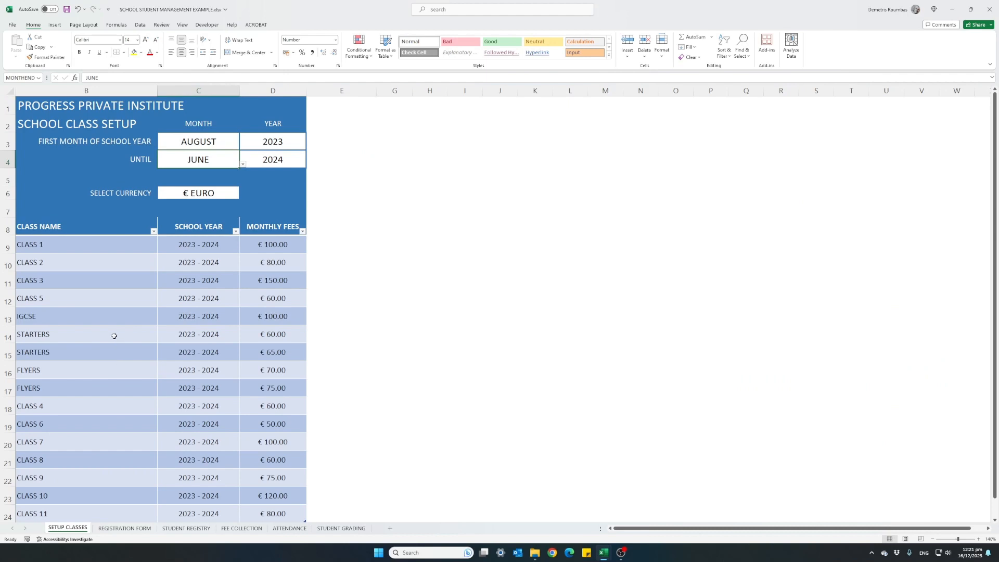
left_click(41, 105)
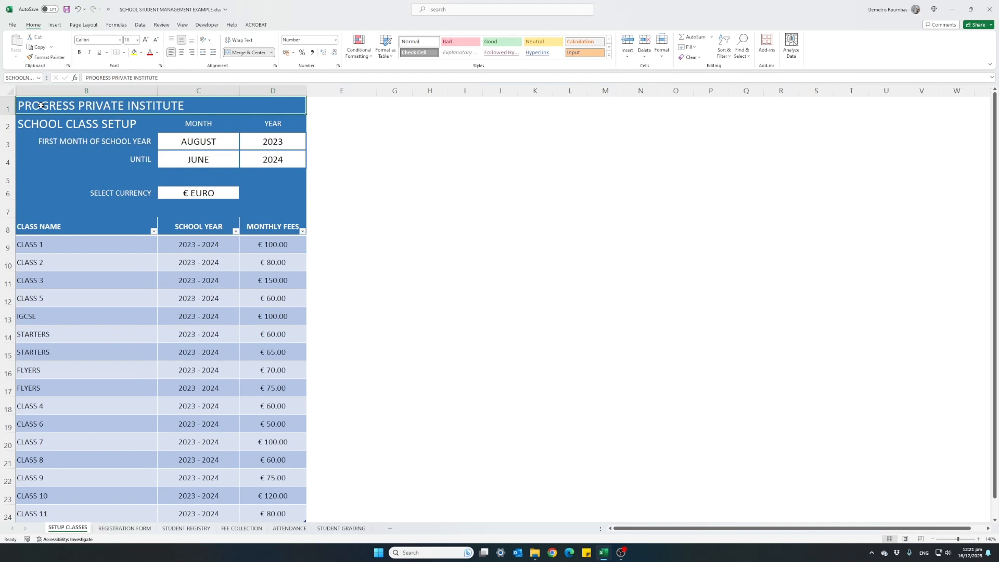
left_click(172, 143)
left_click(183, 158)
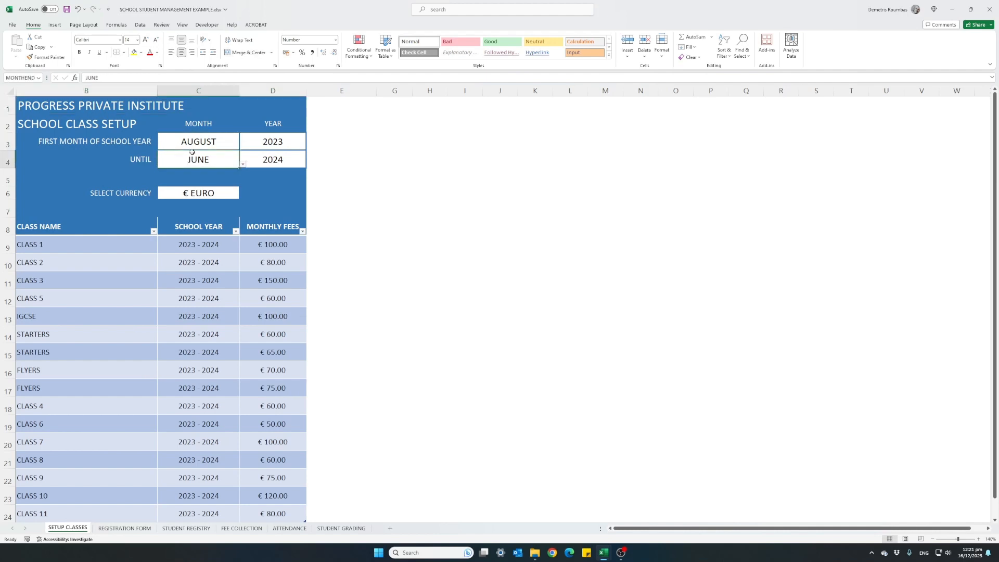
left_click(219, 142)
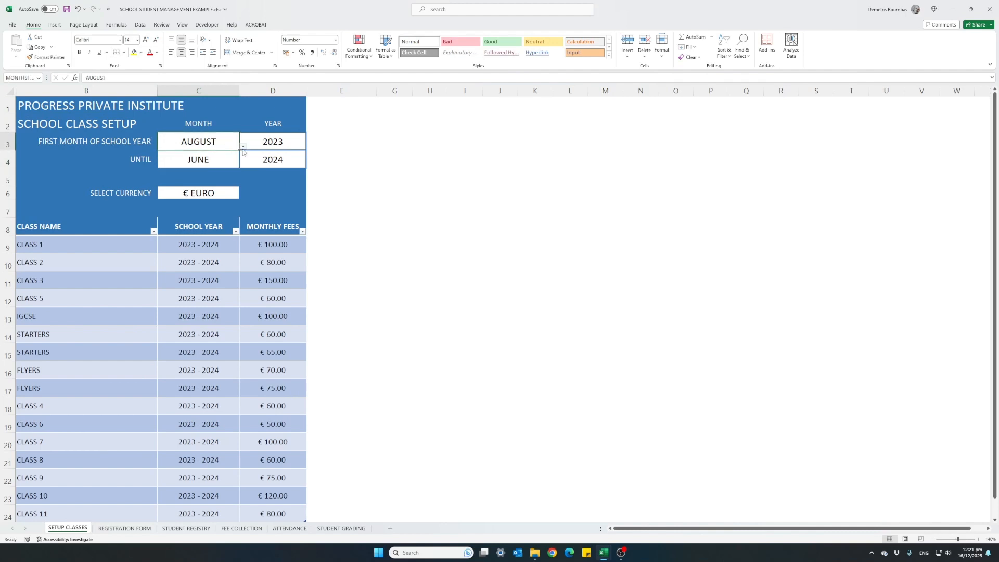
left_click(243, 151)
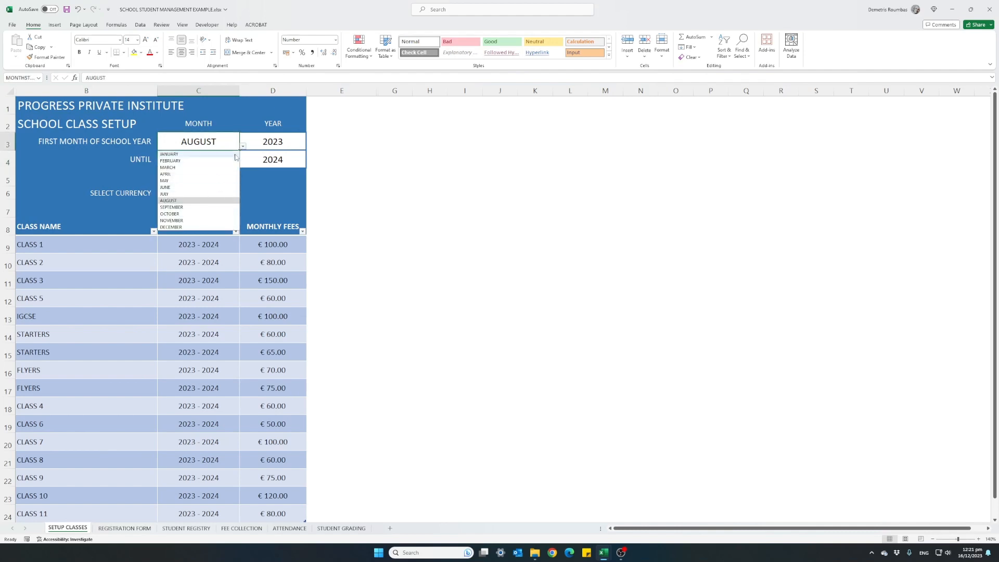
left_click(243, 149)
left_click(254, 145)
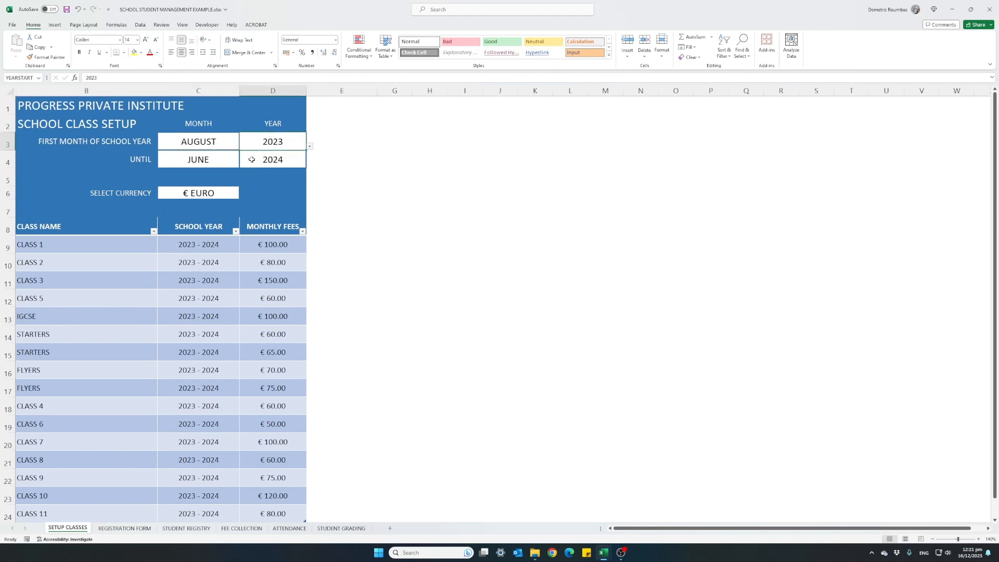
Step: Set the currency on the class setup sheet to $ DOLLARS
left_click(187, 196)
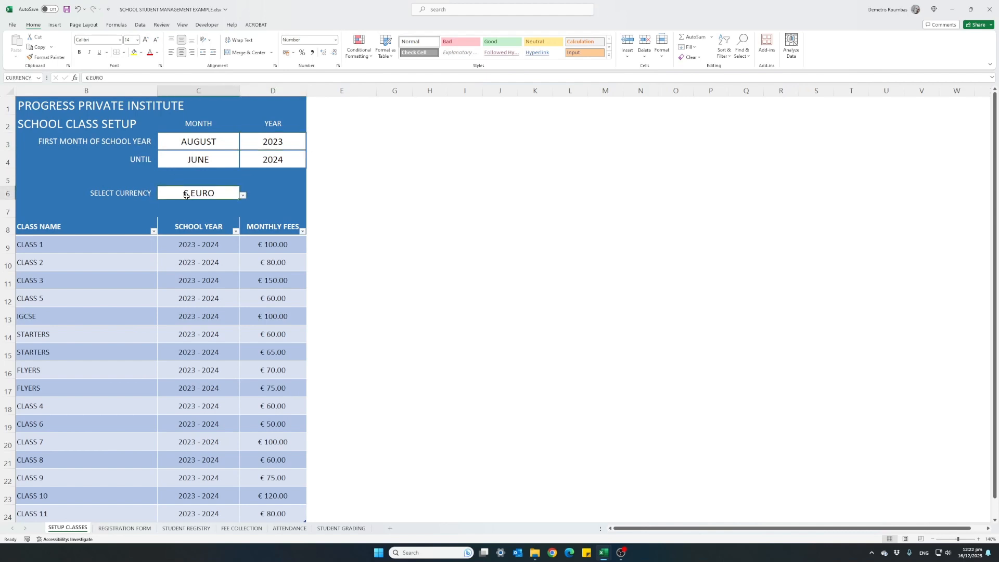
left_click(243, 196)
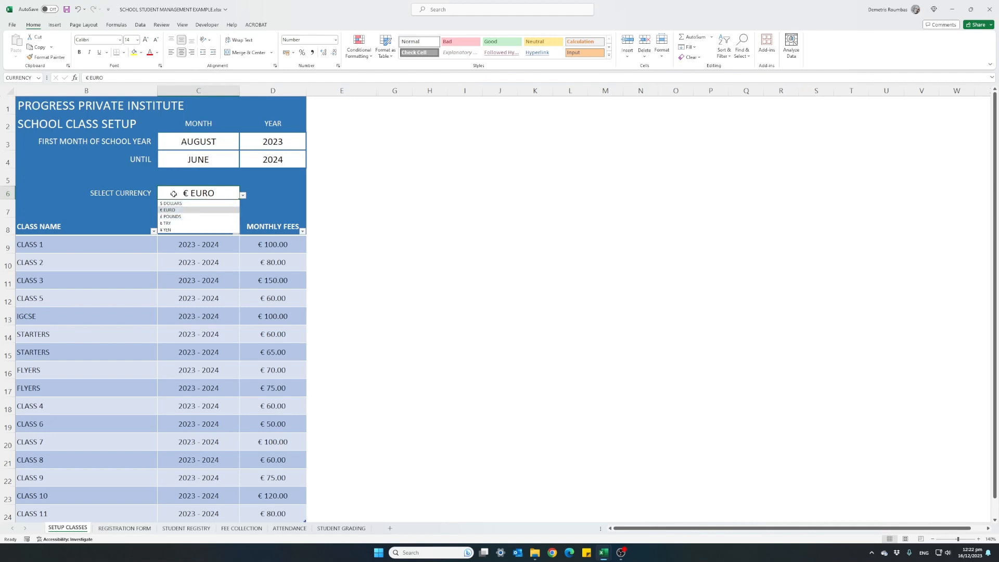
left_click(243, 195)
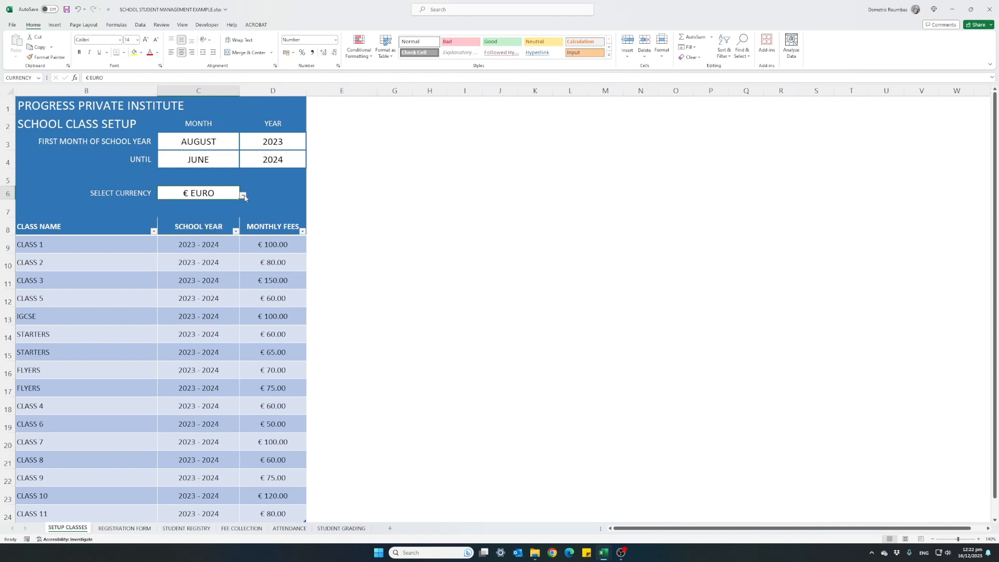
left_click(243, 196)
left_click(189, 204)
Step: Review the class names and monthly fees in the setup table down to the first empty row below it
left_click(88, 246)
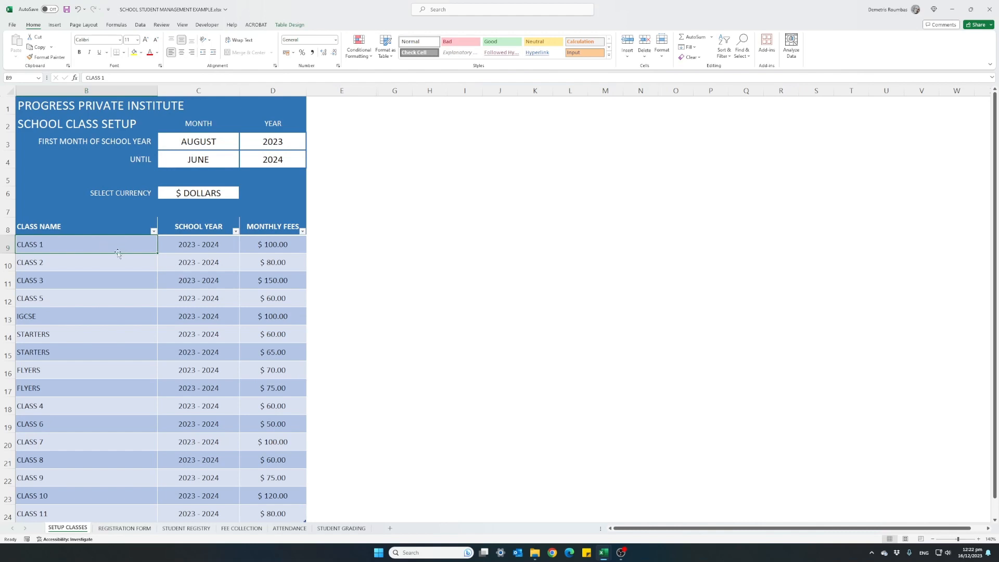
left_click(281, 354)
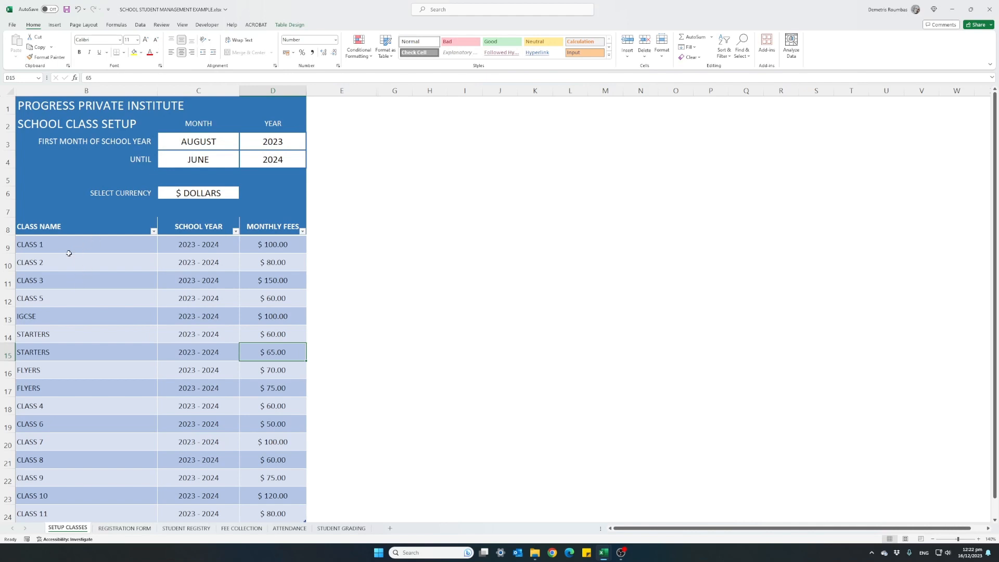
scroll(90, 390, "down", 1)
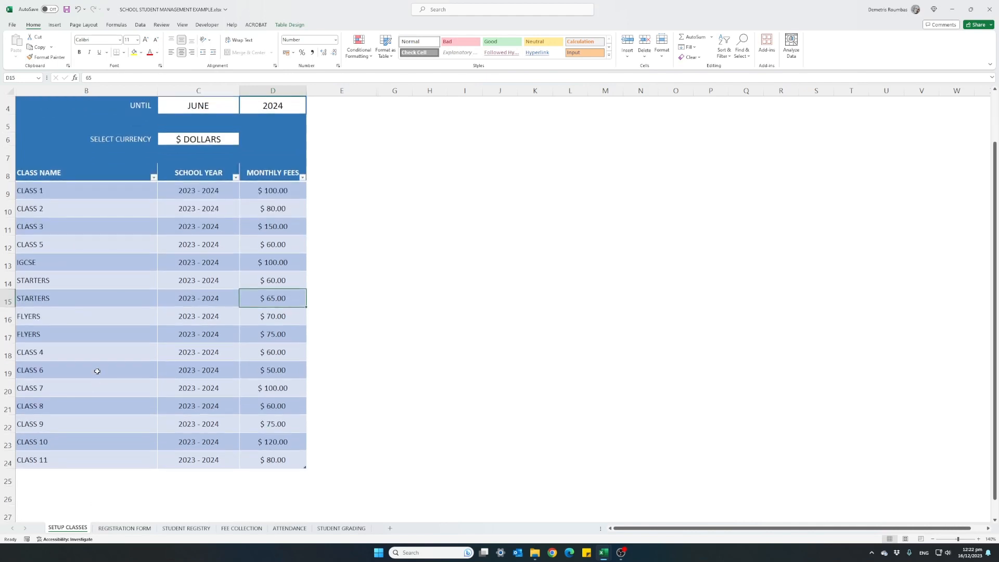
scroll(98, 364, "down", 1)
left_click(65, 422)
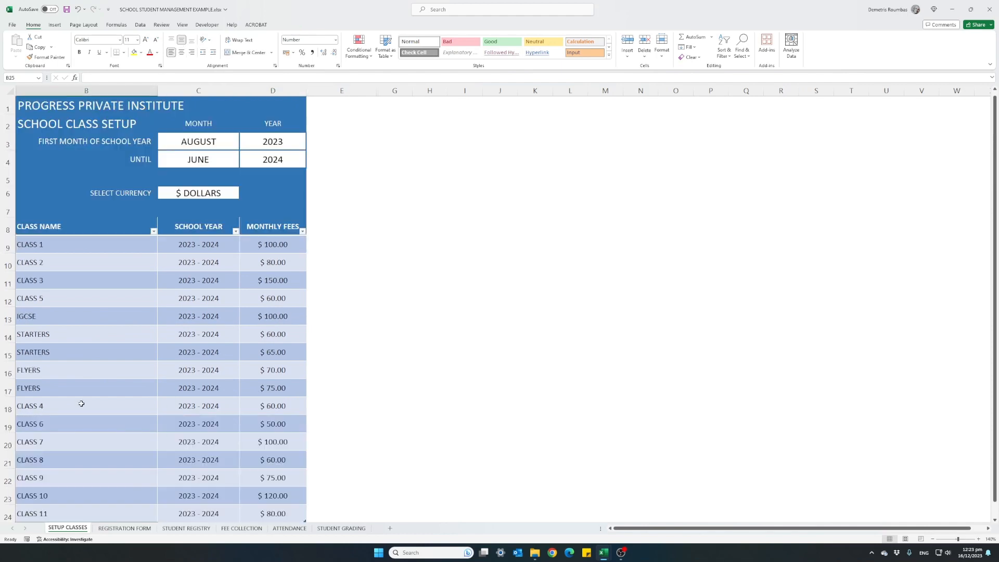
scroll(81, 403, "up", 2)
Step: View the registration form, and examine the class choices, monthly fee and override fee of the first student in the STUDENT REGISTRY sheet
left_click(125, 530)
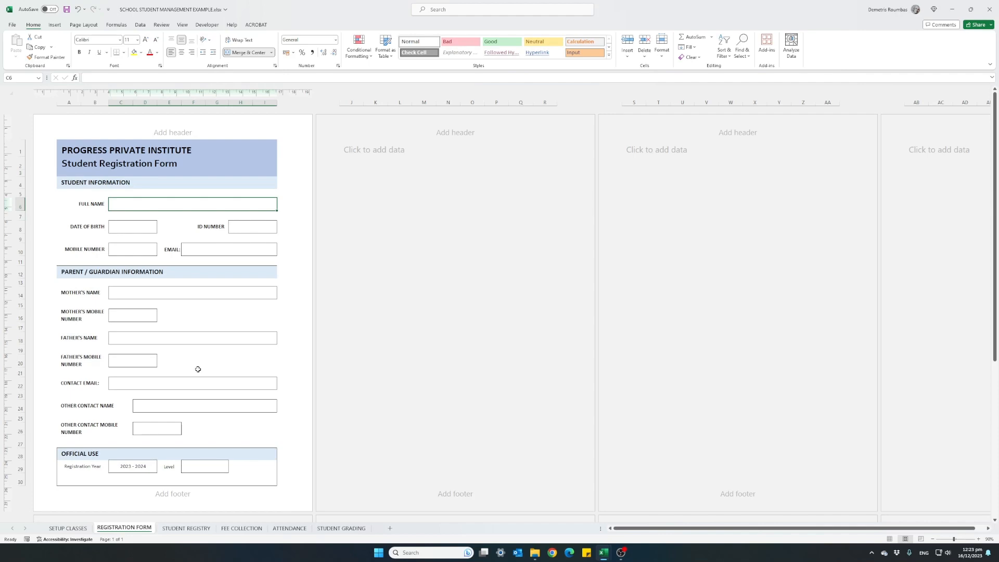
left_click(183, 528)
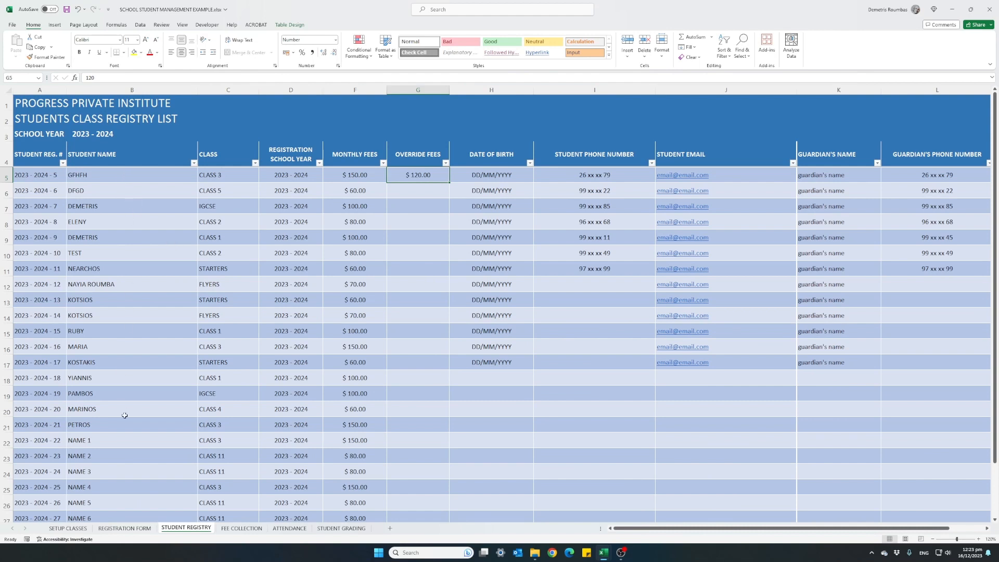
left_click(229, 176)
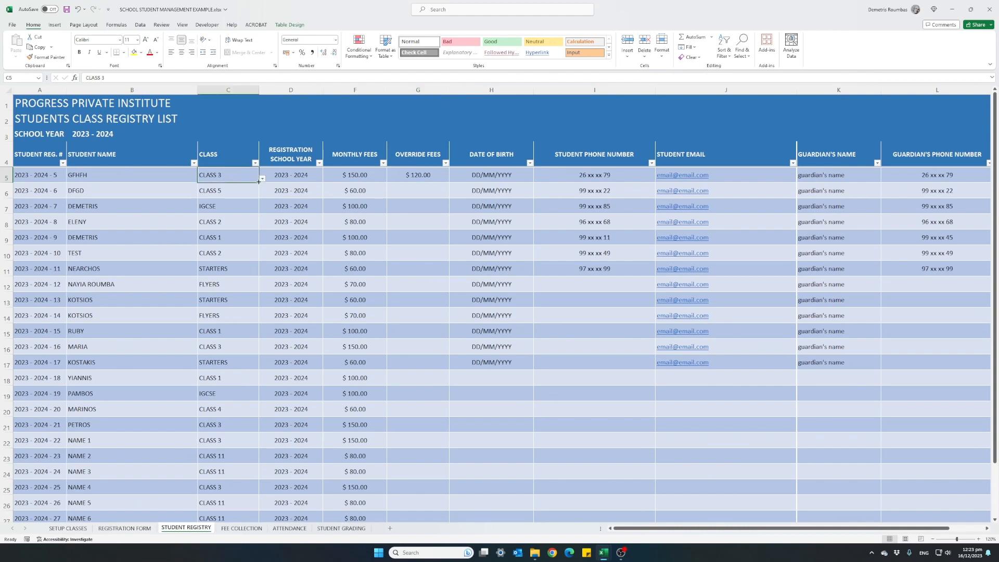
left_click(263, 179)
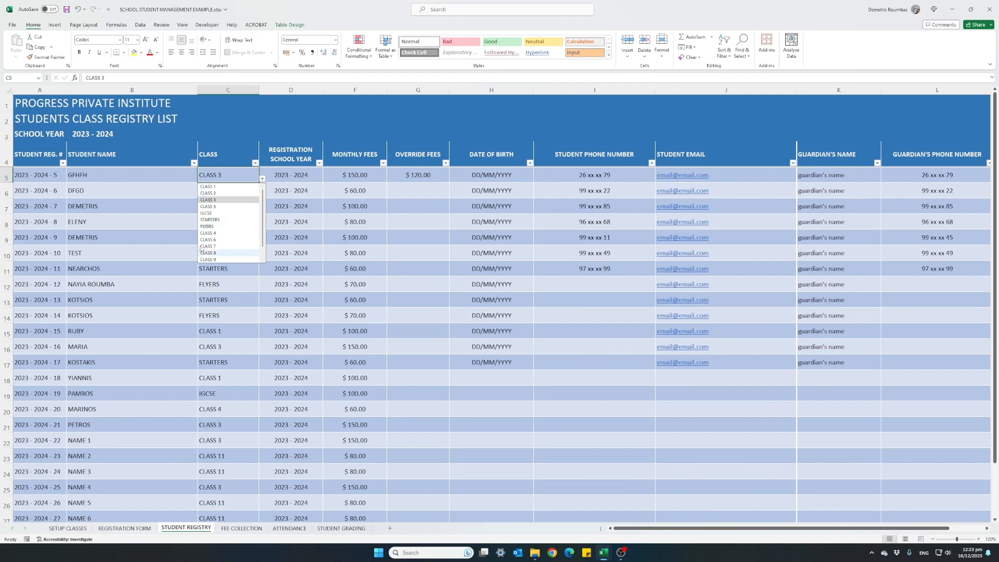
left_click(226, 169)
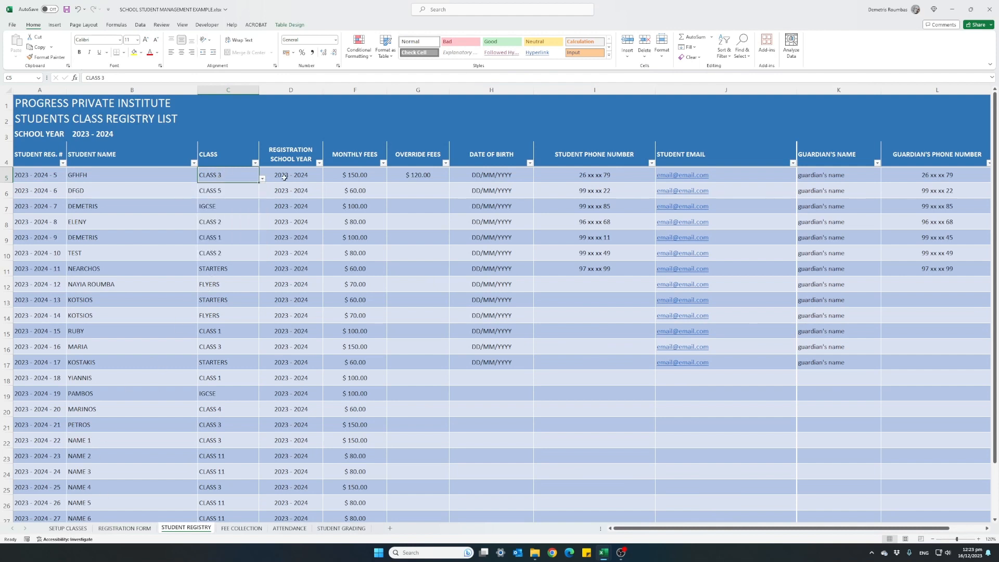
left_click(335, 172)
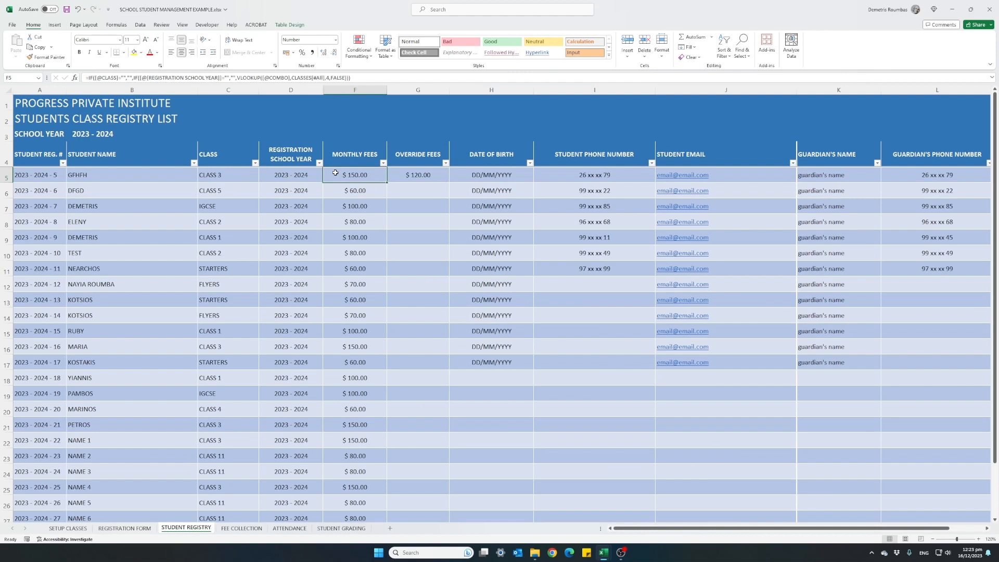
left_click(239, 179)
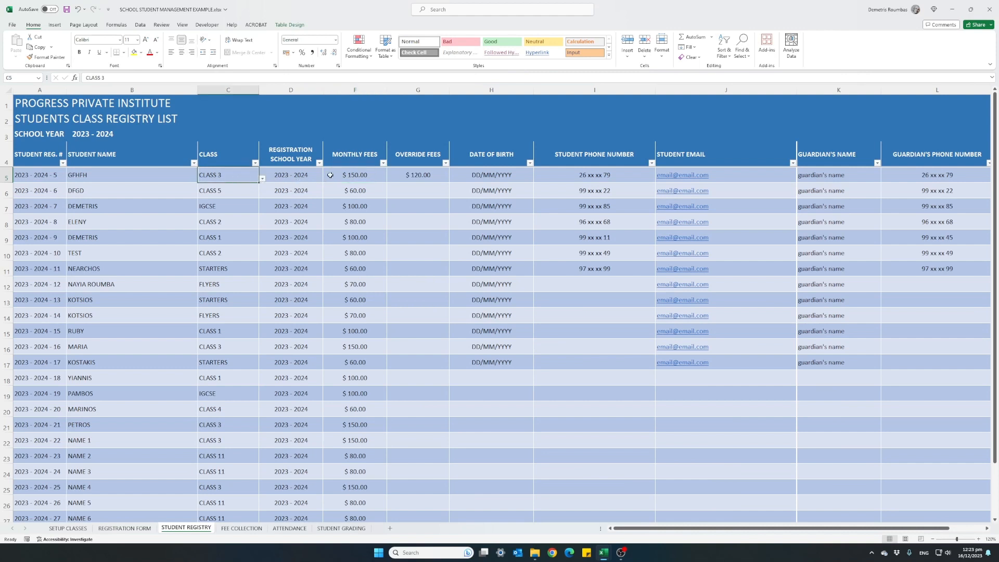
left_click(394, 178)
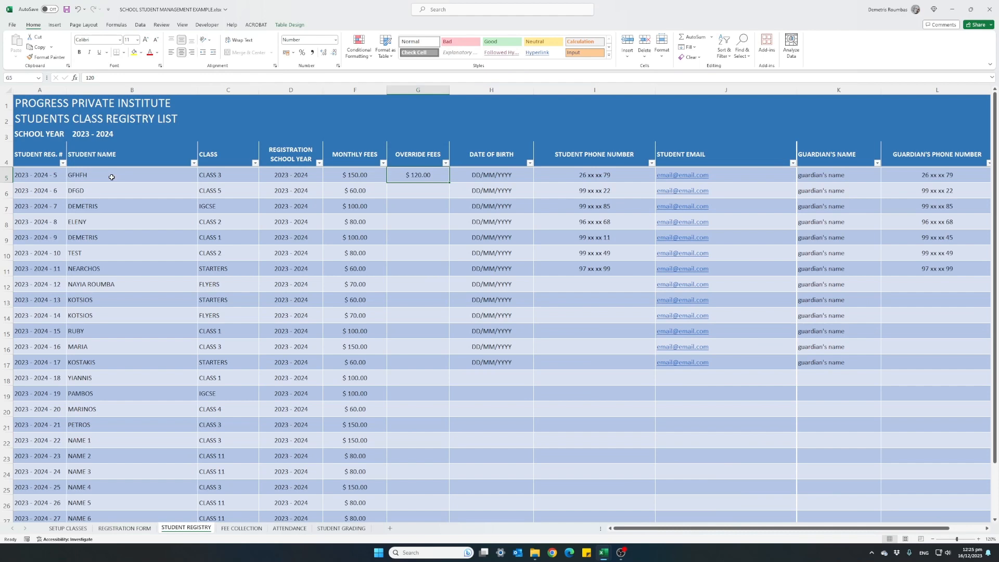
Step: Examine examples of partial, missing and excess payments in the September and October columns of the FEE COLLECTION sheet
left_click(242, 529)
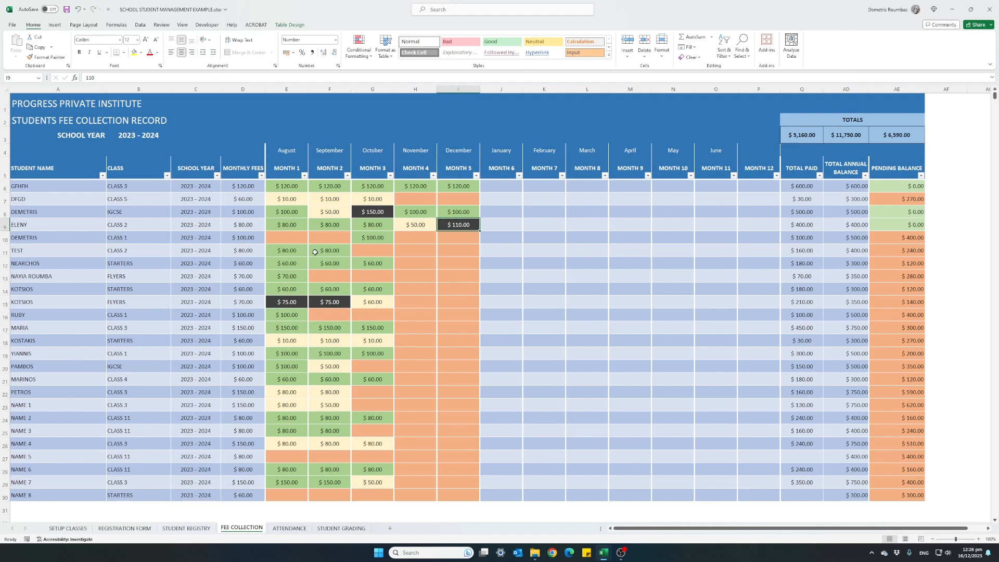
left_click(317, 212)
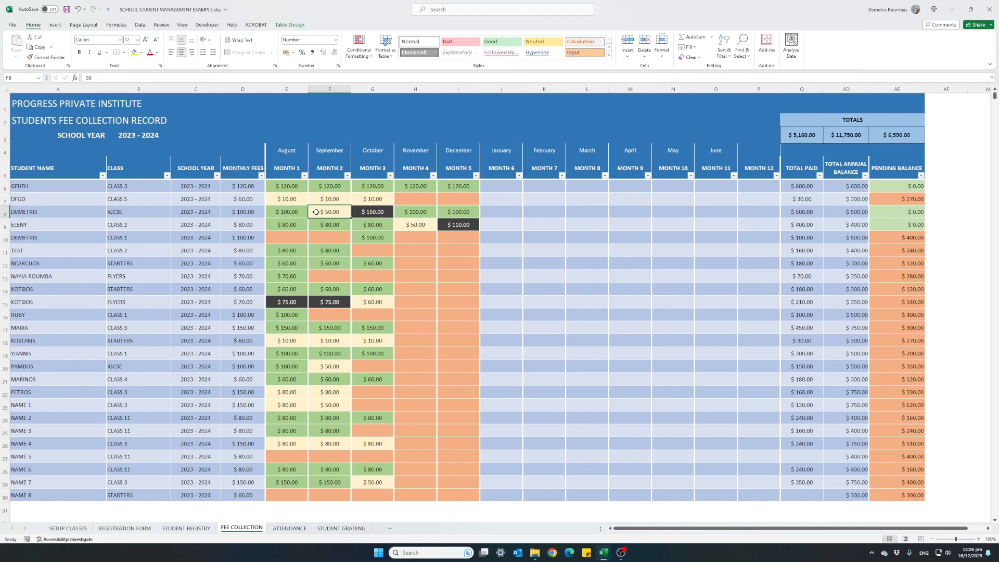
left_click(319, 239)
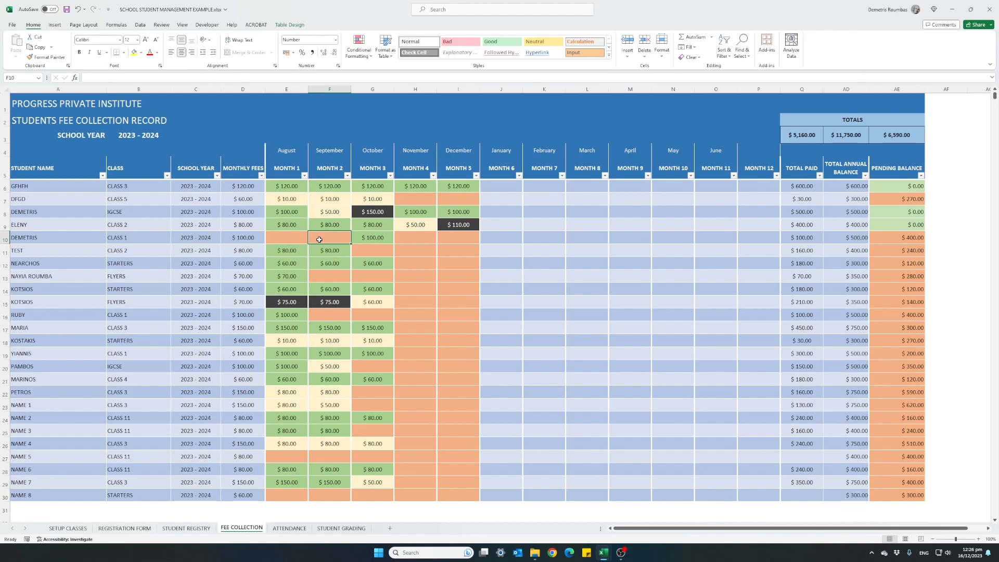
left_click(355, 214)
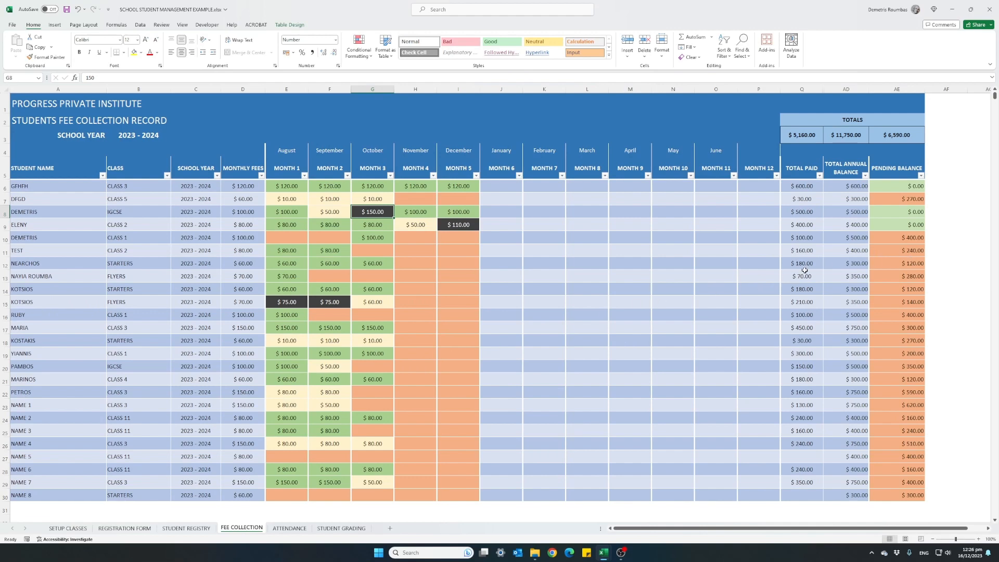
Step: Inspect the total annual and pending balances of the first students, and the August payment and monthly fee in row 11
left_click(834, 186)
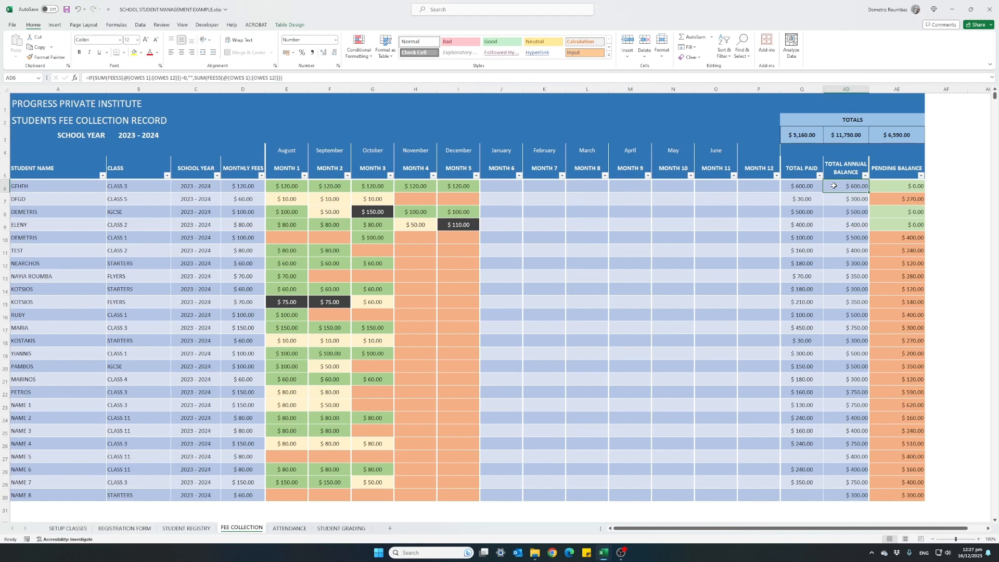
left_click(834, 201)
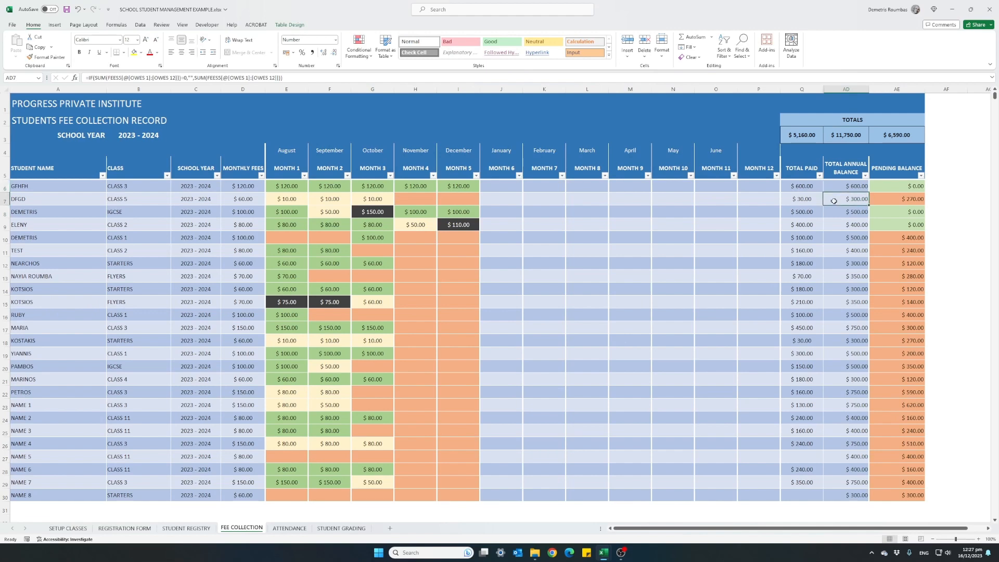
left_click(879, 198)
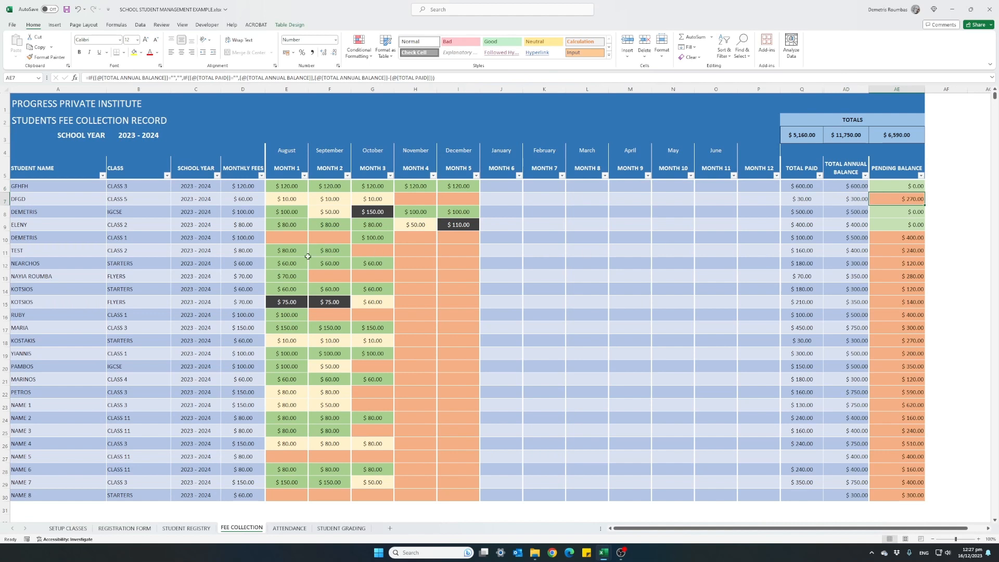
left_click(279, 252)
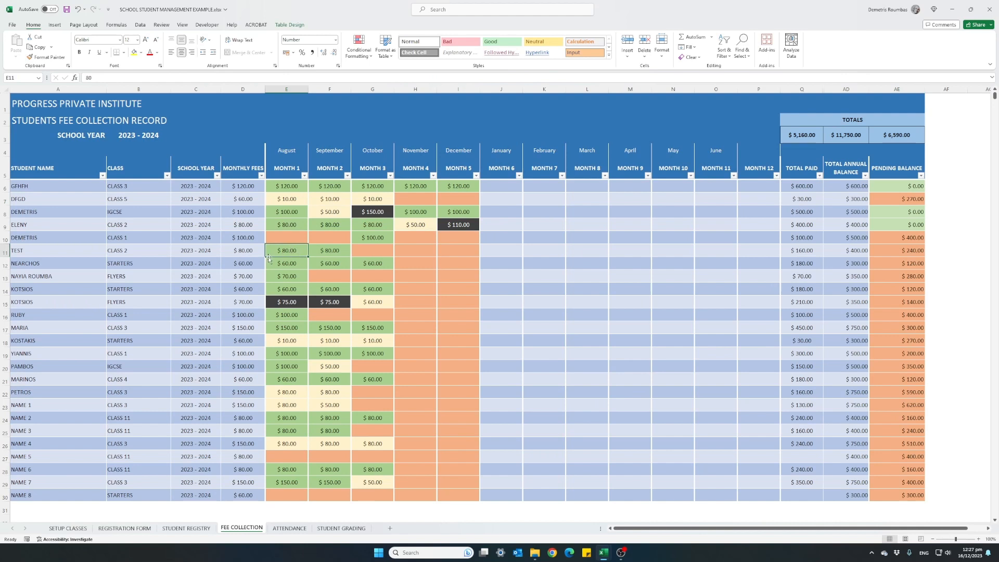
left_click(250, 253)
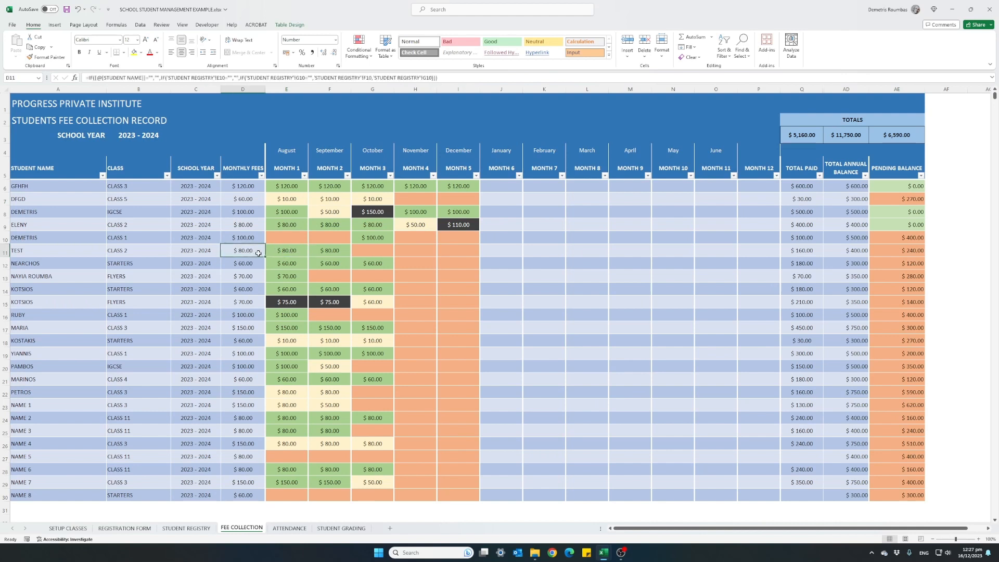
Step: Inspect the August and September payments and pending balance in row 11, plus the three overall totals above the fee table
left_click(299, 254)
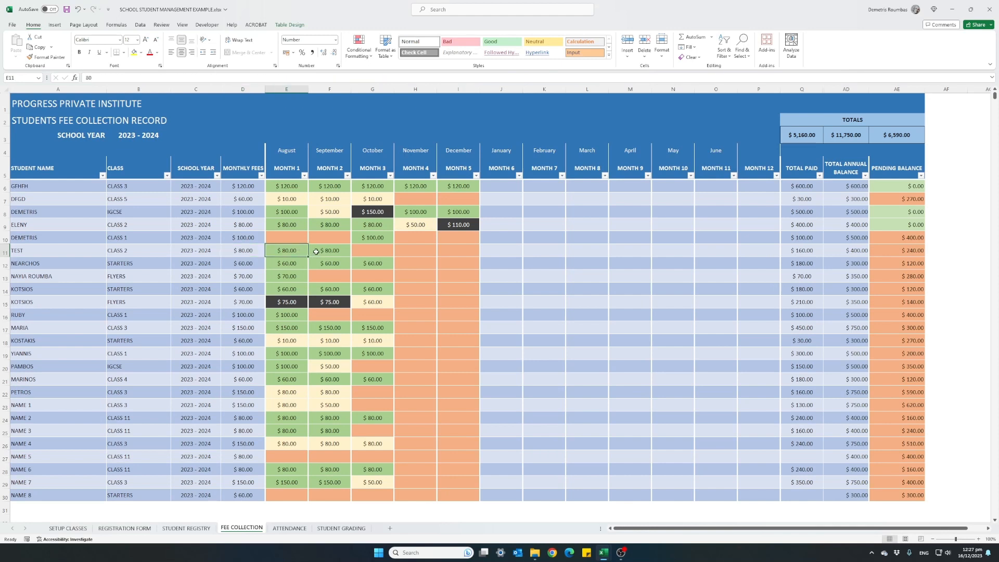
left_click(316, 252)
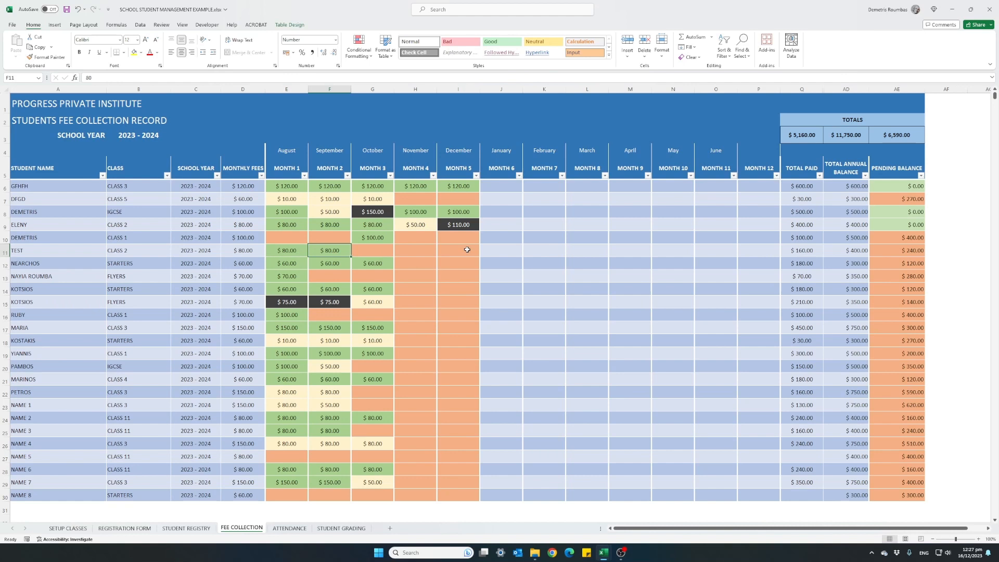
left_click(883, 251)
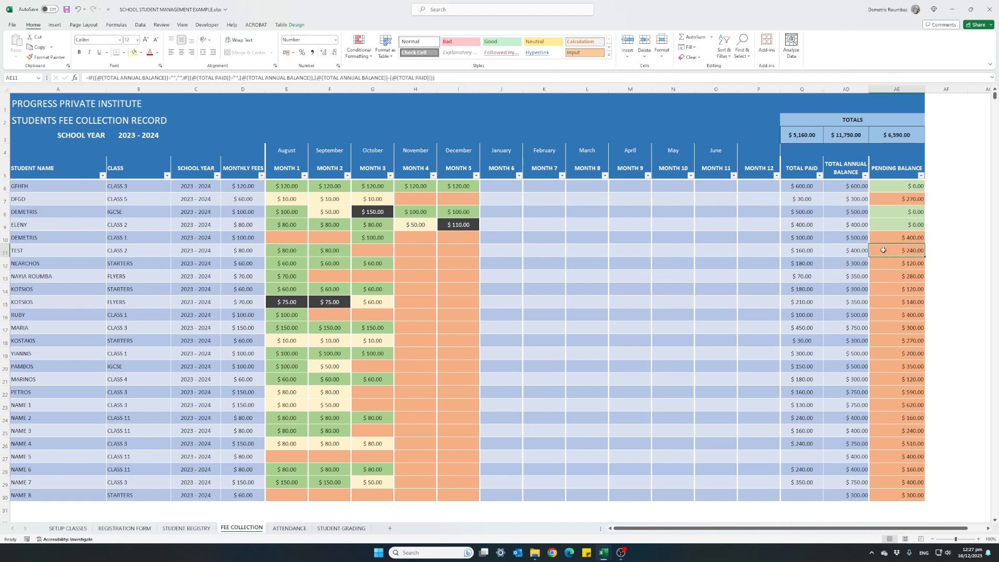
left_click(896, 138)
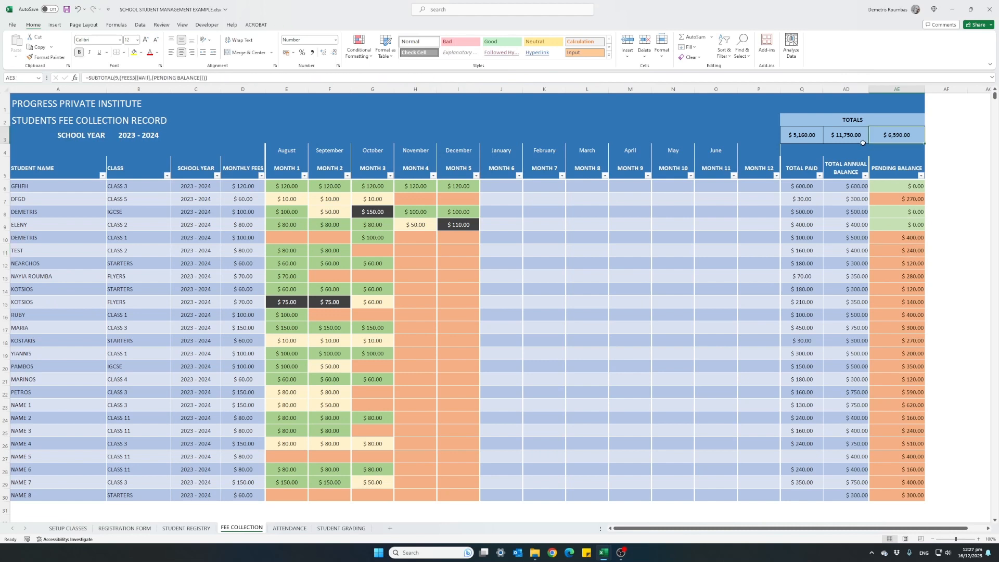
left_click(846, 138)
left_click(810, 139)
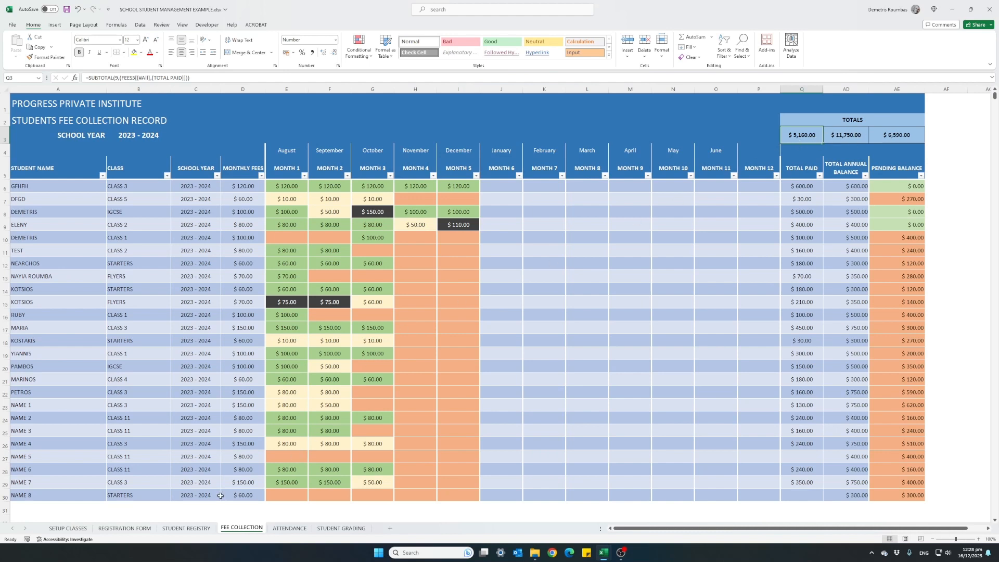
Step: Enter a November payment of 60 for the student in row 21 of the FEE COLLECTION sheet
left_click(413, 381)
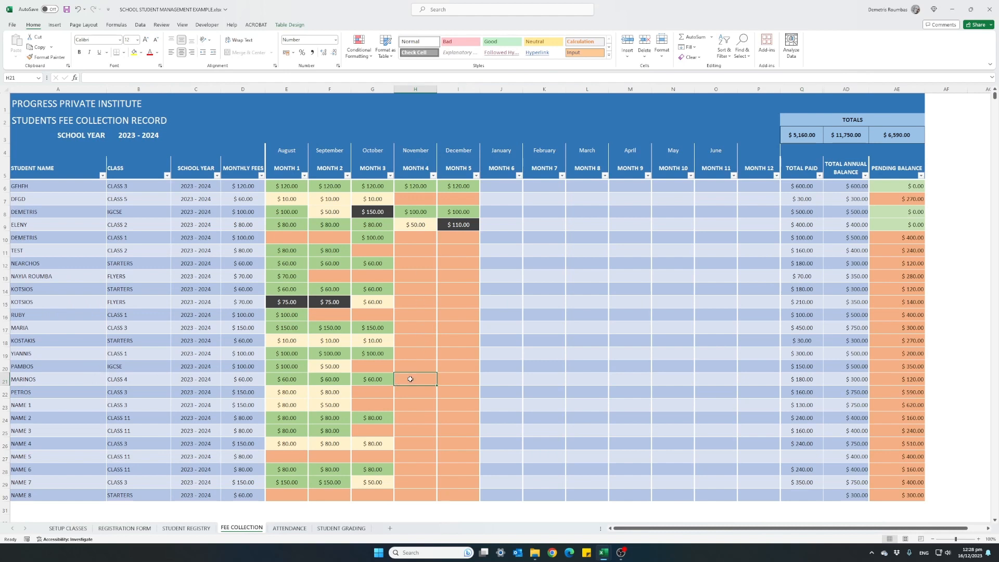
type("60")
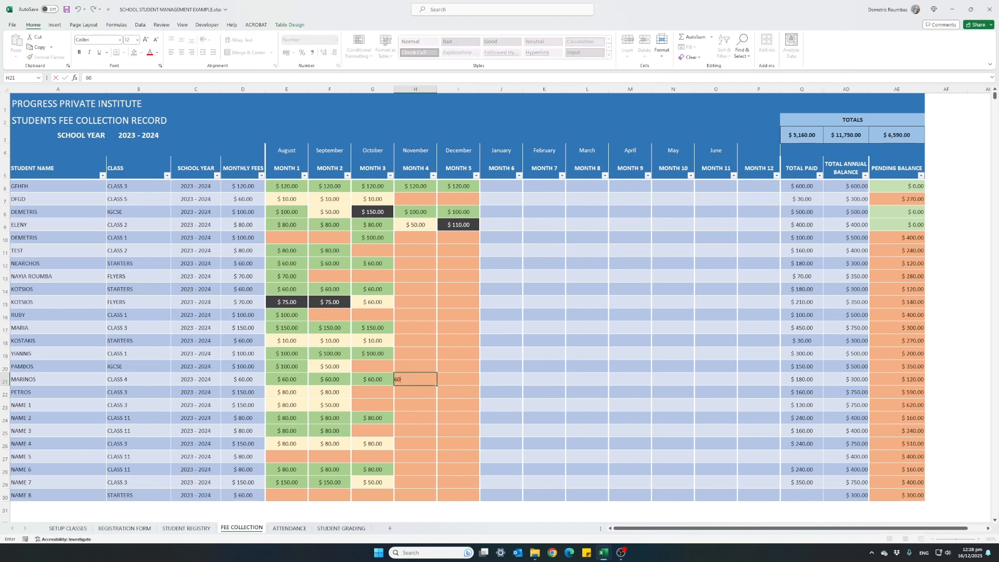
key("Return")
left_click(410, 379)
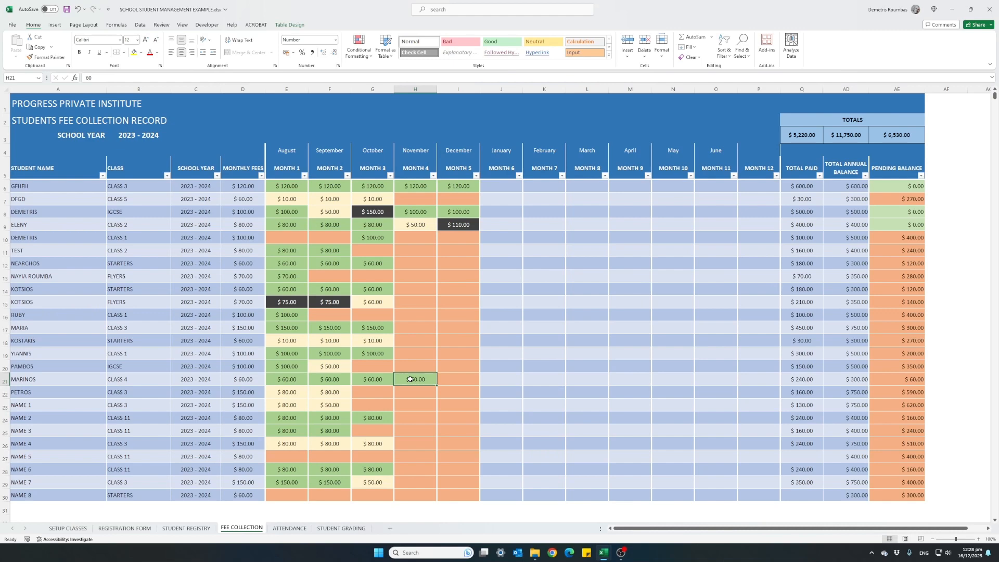
Step: Filter the ATTENDANCE sheet's class column to show only CLASS 3
left_click(289, 528)
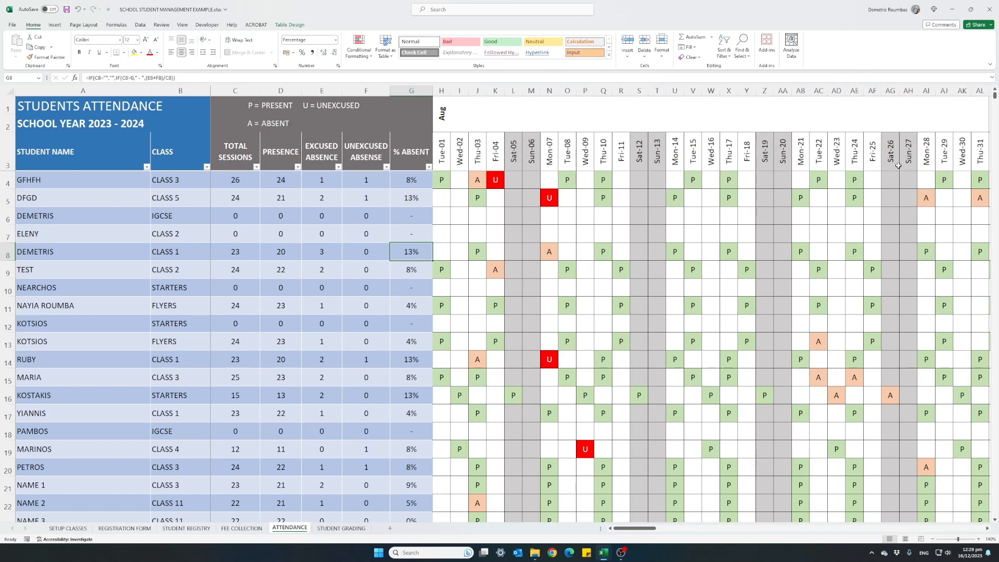
mouse_move(650, 531)
left_mouse_down()
mouse_move(711, 540)
mouse_move(636, 538)
left_mouse_up()
left_click(206, 168)
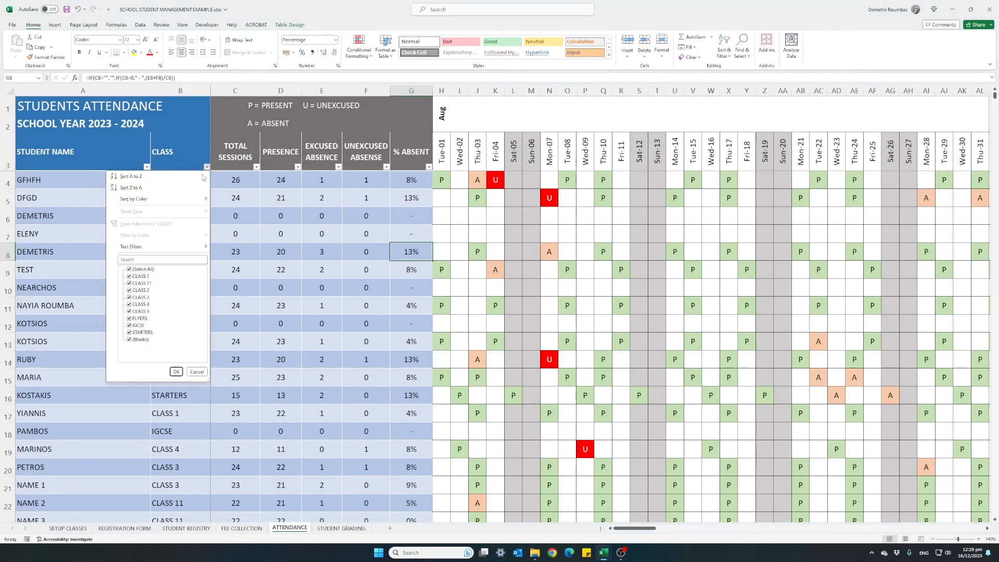
left_click(143, 269)
left_click(130, 297)
left_click(176, 371)
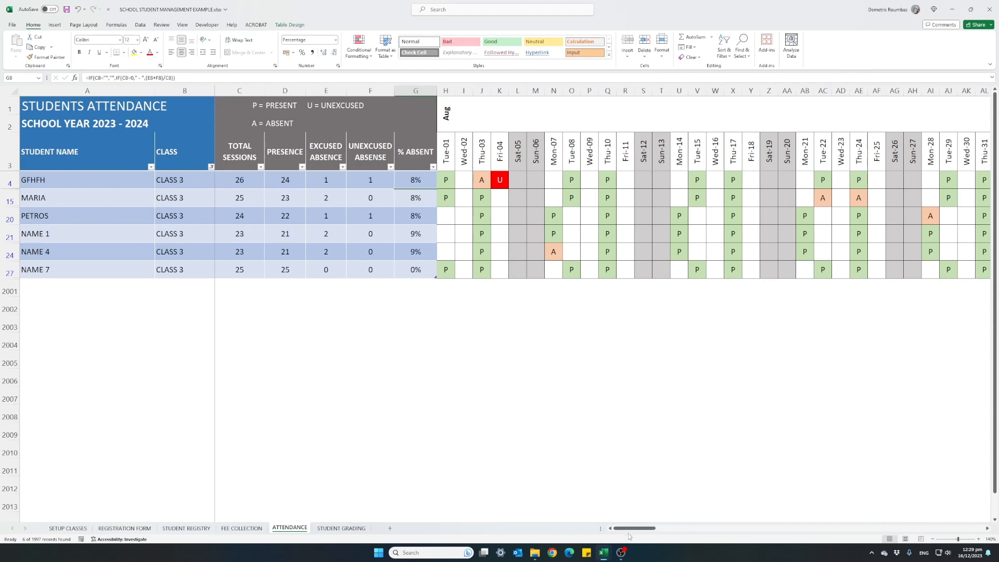
Step: Record Thu-07 December attendance for the six CLASS 3 students in order as p, p, a, u, p, p
left_click_drag(631, 529, 749, 529)
left_click(643, 184)
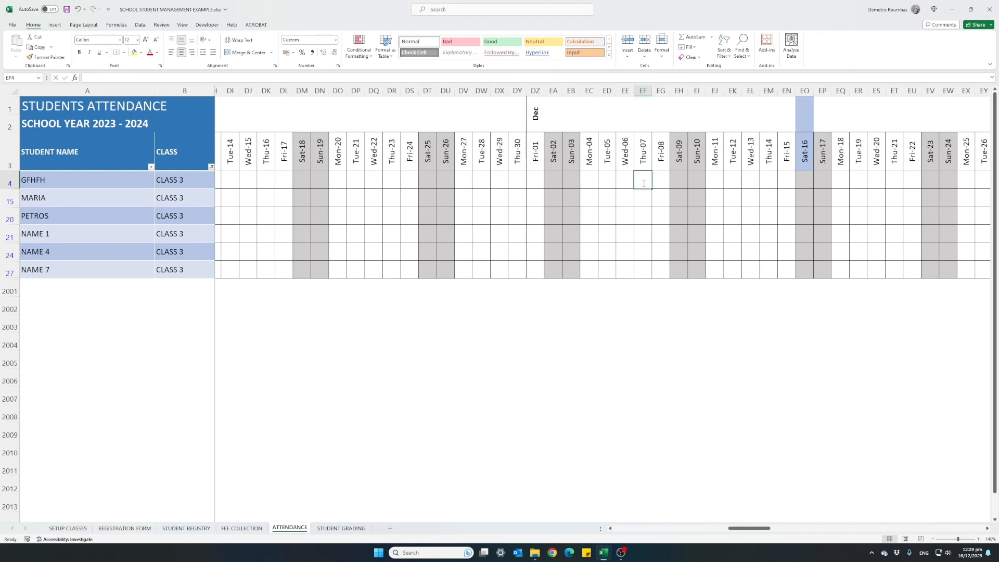
type("P")
key("Return")
type("p")
key("Return")
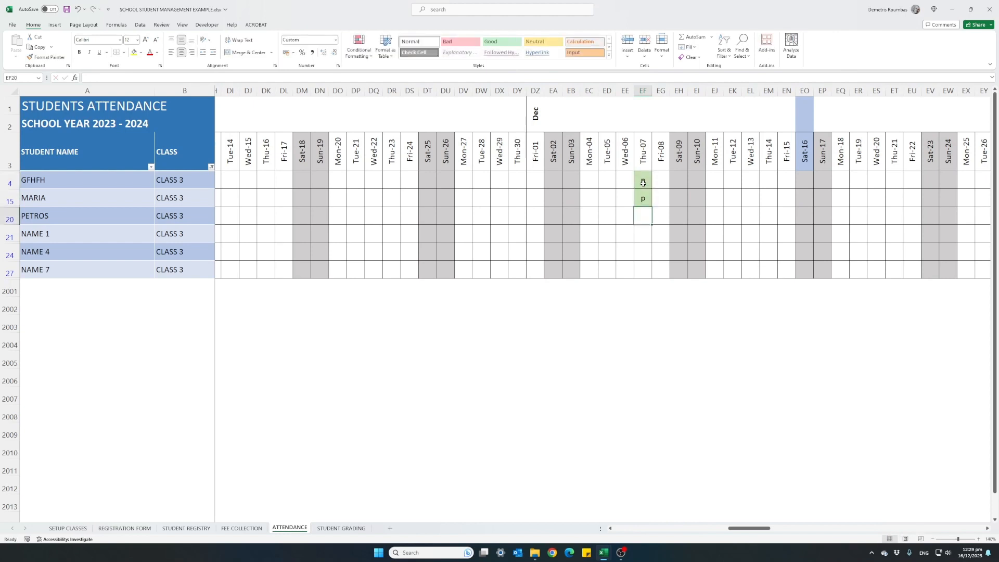
type("a")
key("Return")
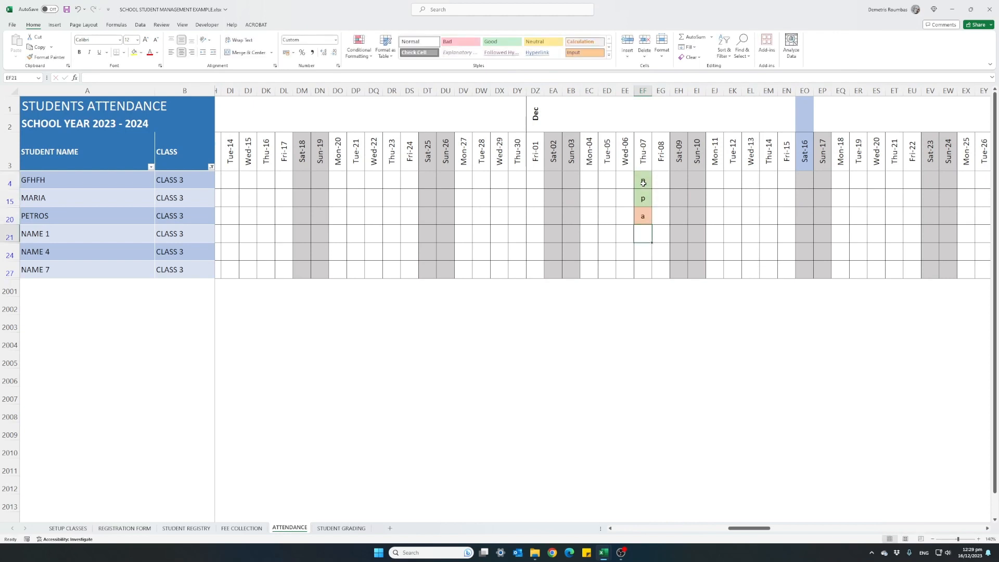
type("u")
key("Return")
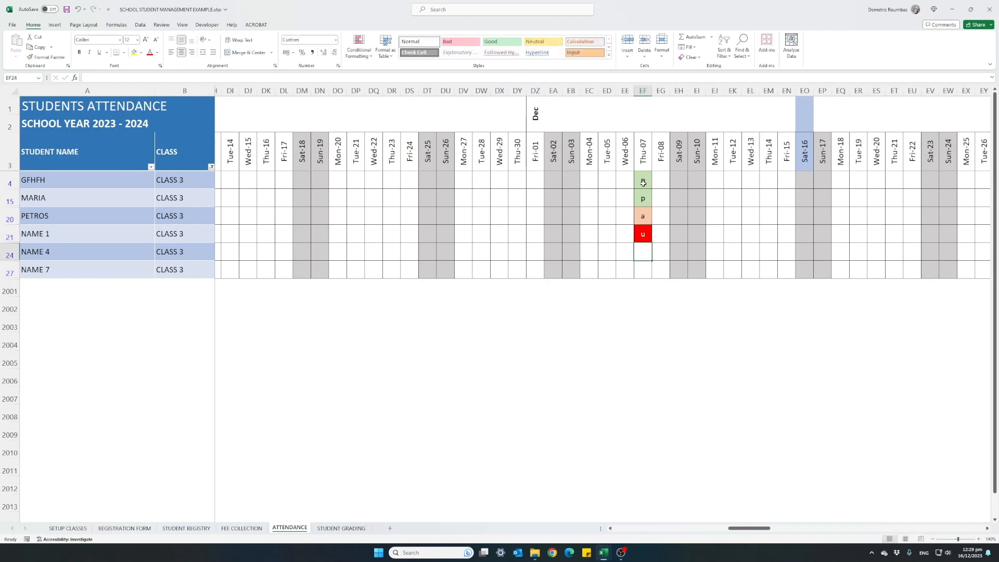
type("p")
key("Return")
type("p")
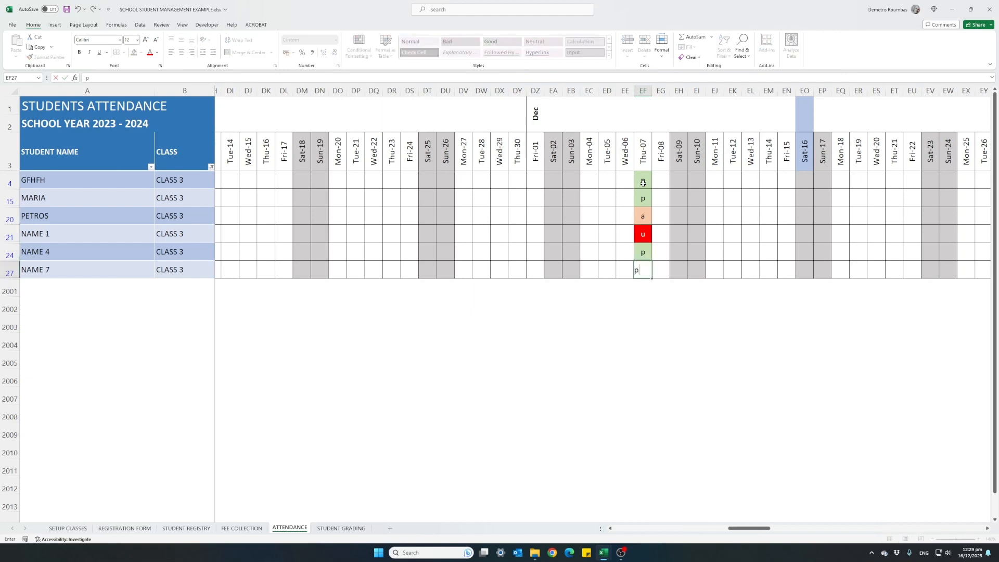
key("Return")
Step: Inspect the first CLASS 3 student's session, presence, absence and percent absent figures, and the percent absent in row 21
left_click_drag(749, 529, 635, 528)
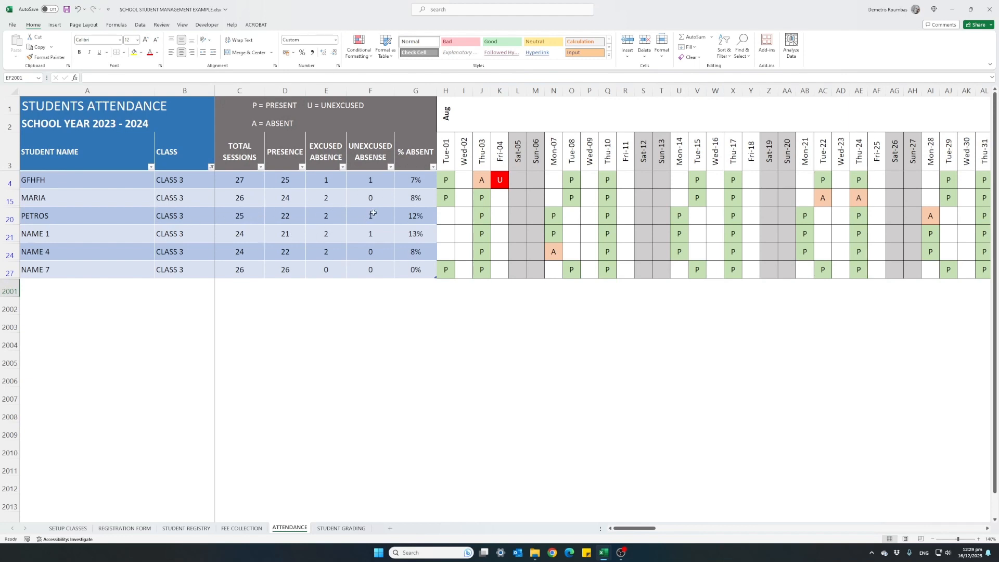
left_click(248, 182)
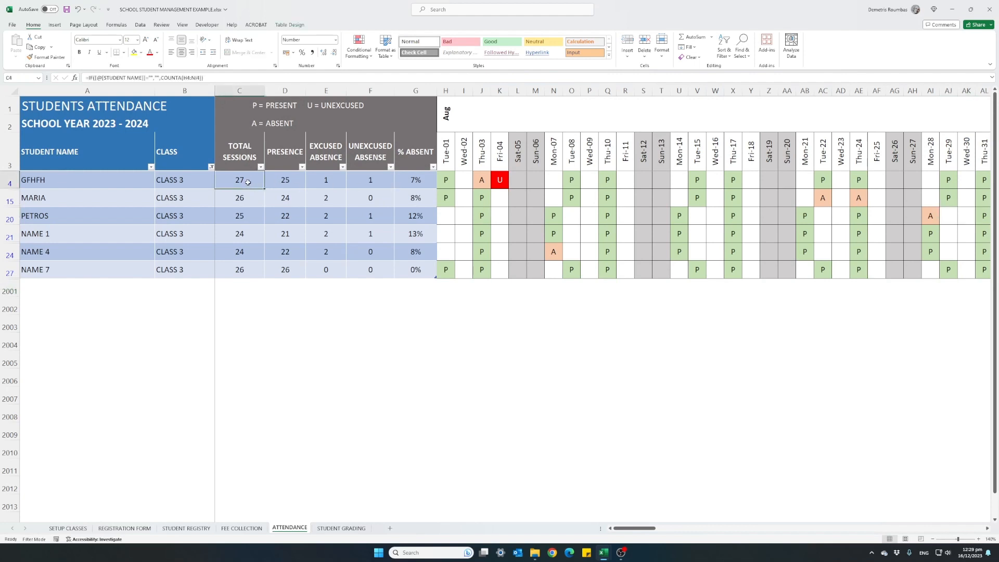
left_click(277, 178)
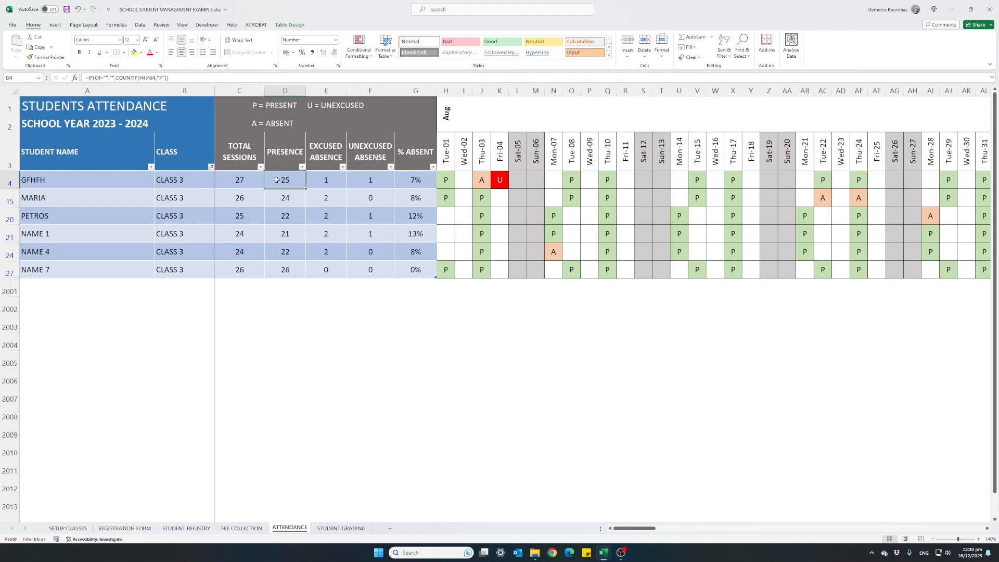
left_click(316, 181)
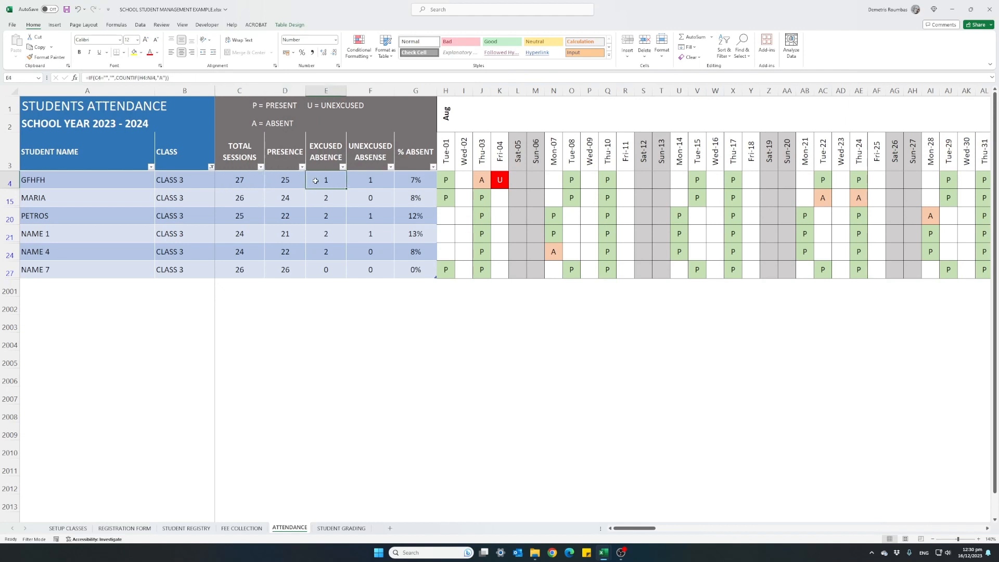
left_click(353, 180)
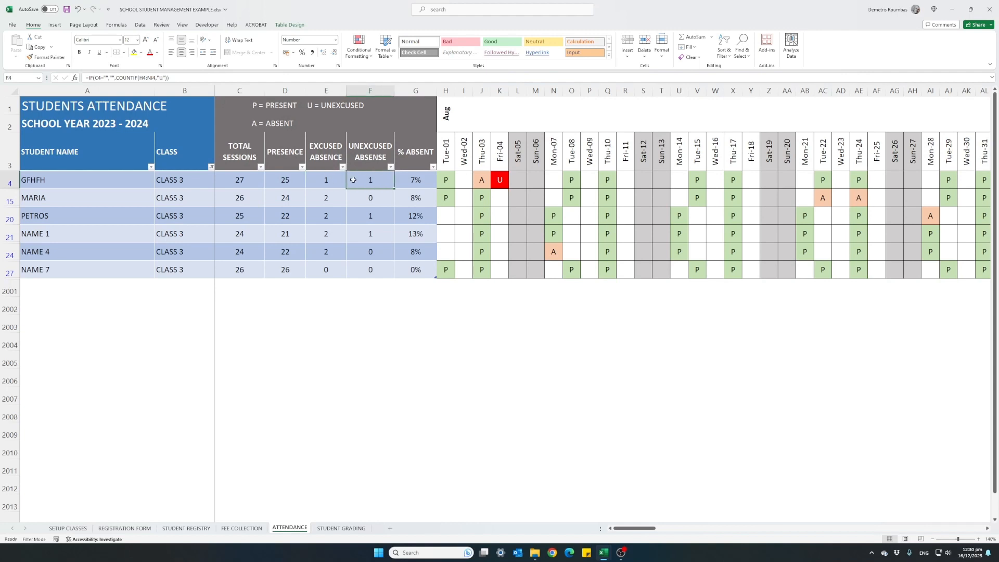
left_click(422, 179)
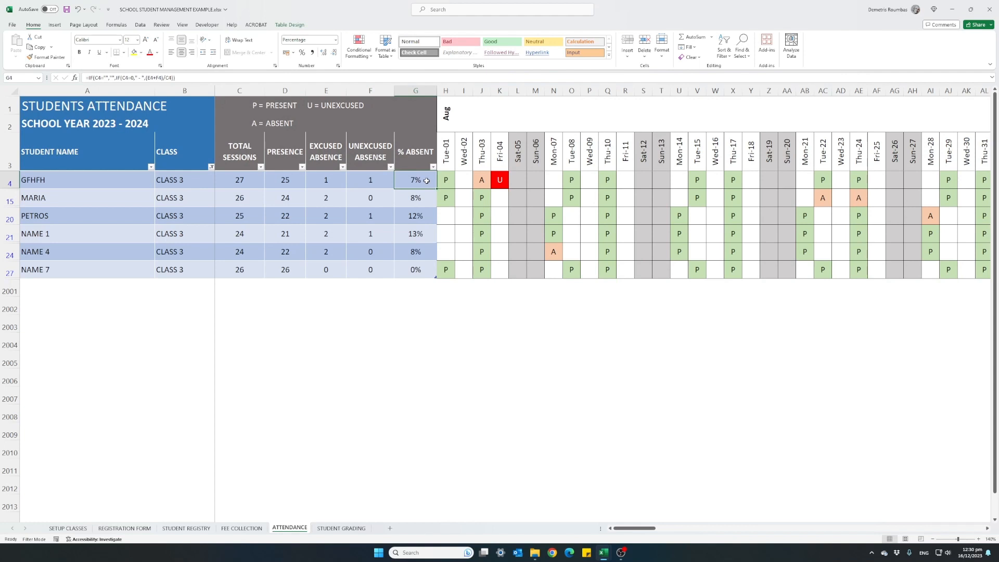
left_click(422, 236)
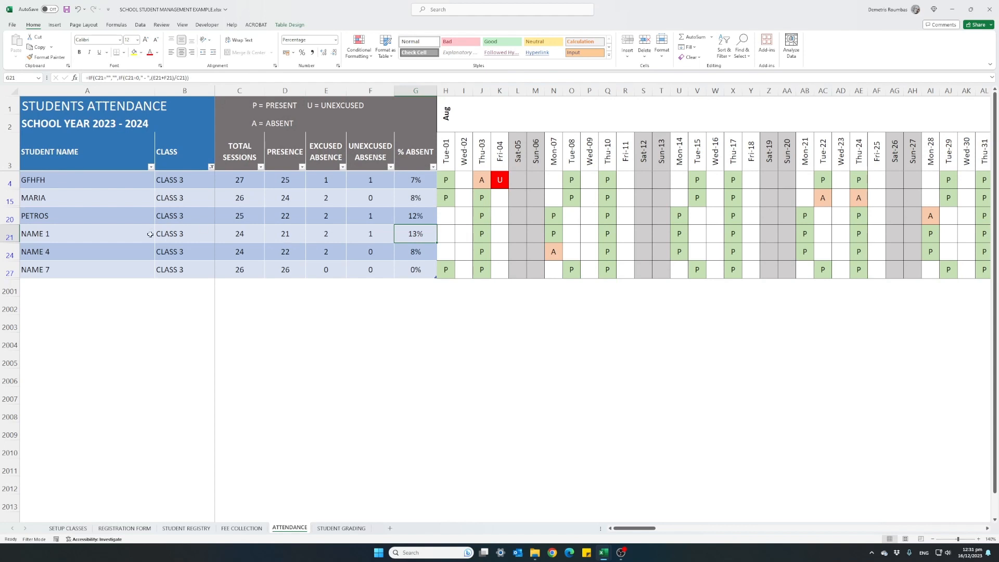
Step: View the STUDENT GRADING sheet and examine the EXCELLENT and VERY GOOD descriptions in its grading range
left_click(340, 528)
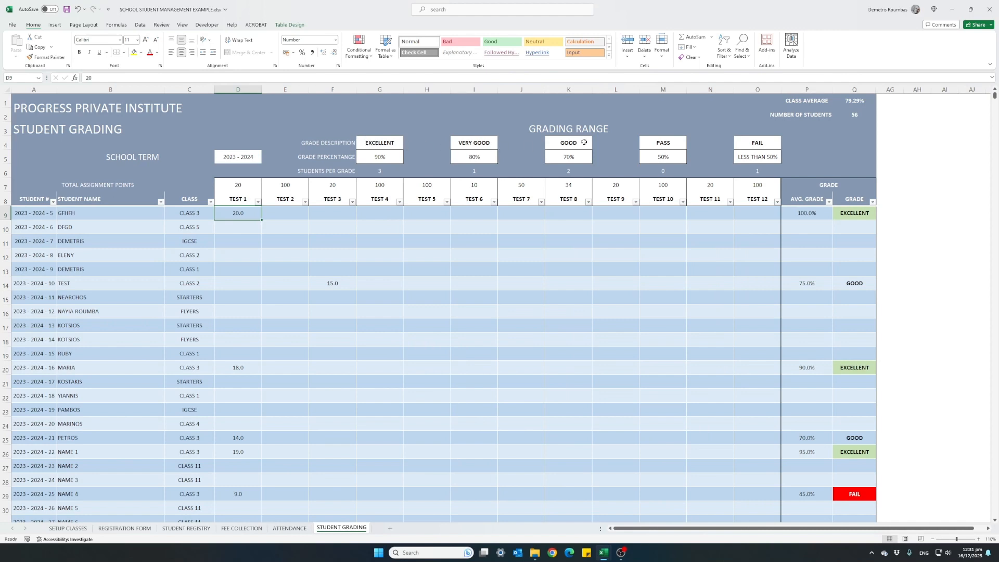
left_click(374, 143)
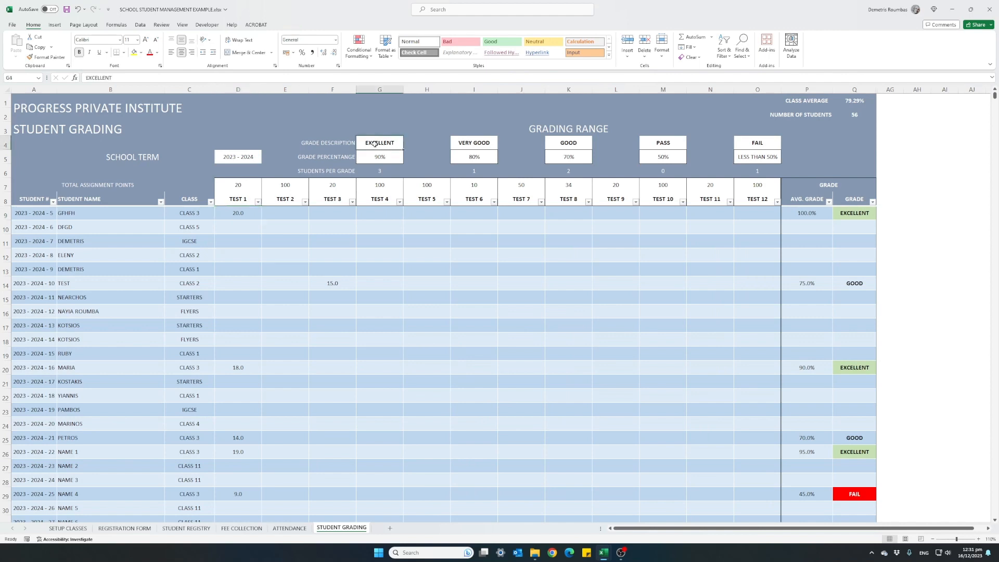
left_click(475, 147)
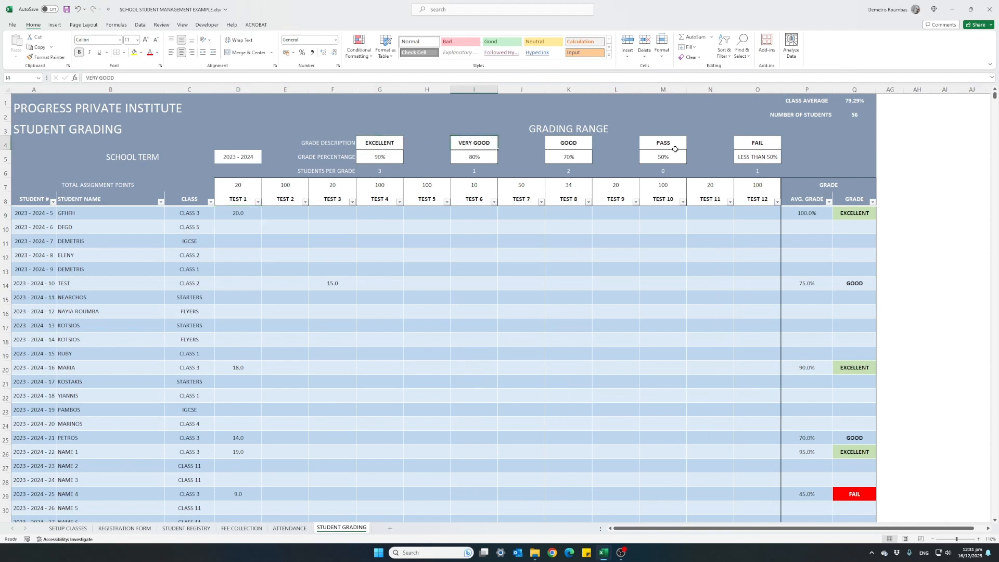
Step: Replace the five grade descriptions in the grading range, from highest to lowest, with A, B, C, D and E
left_click(386, 147)
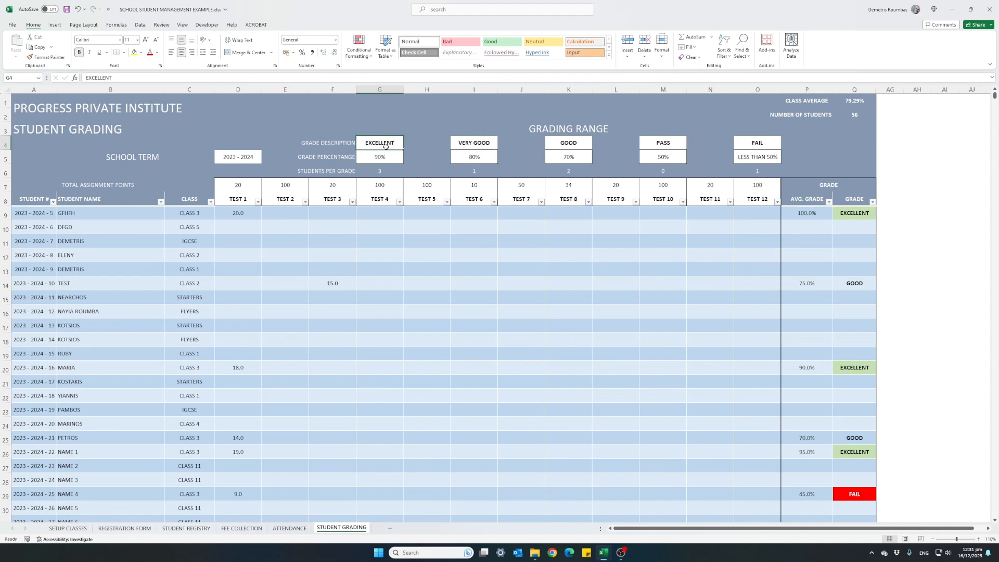
type("a")
key("Right")
key("Right")
key("Right")
key("Left")
key("Left")
key("Left")
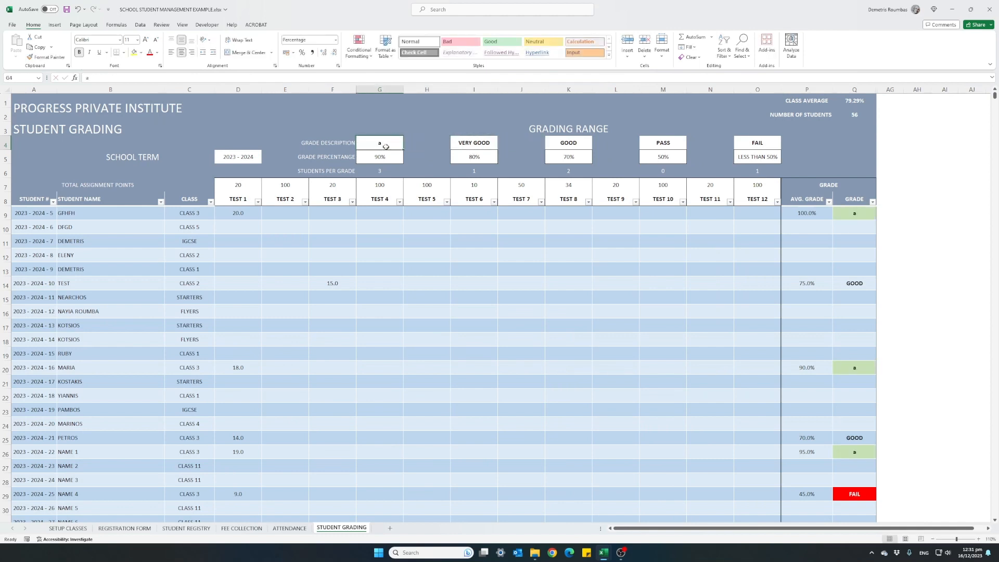
type("A")
key("Right")
key("Right")
type("B")
key("Right")
key("Right")
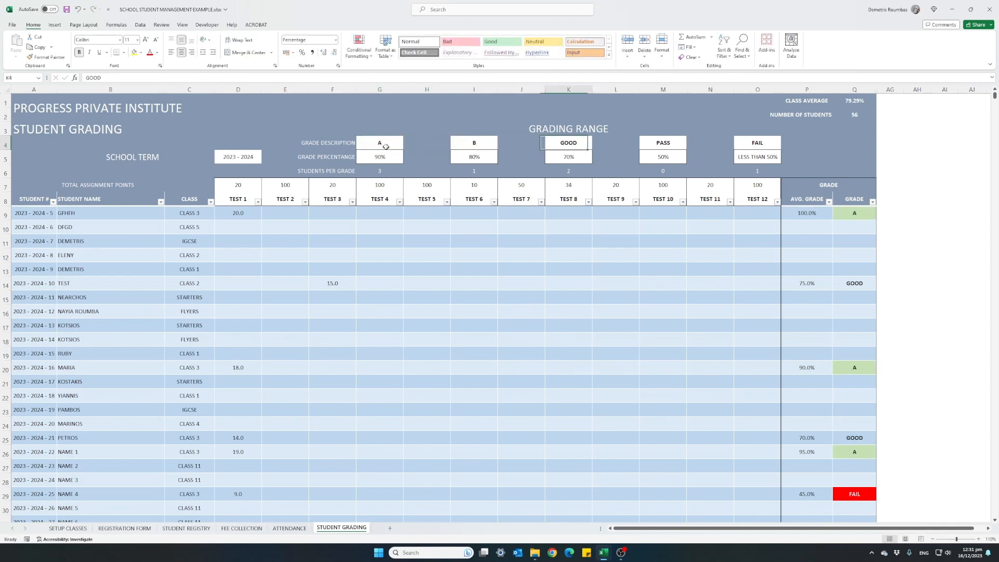
type("C")
key("Right")
key("Right")
type("D")
key("Right")
key("Right")
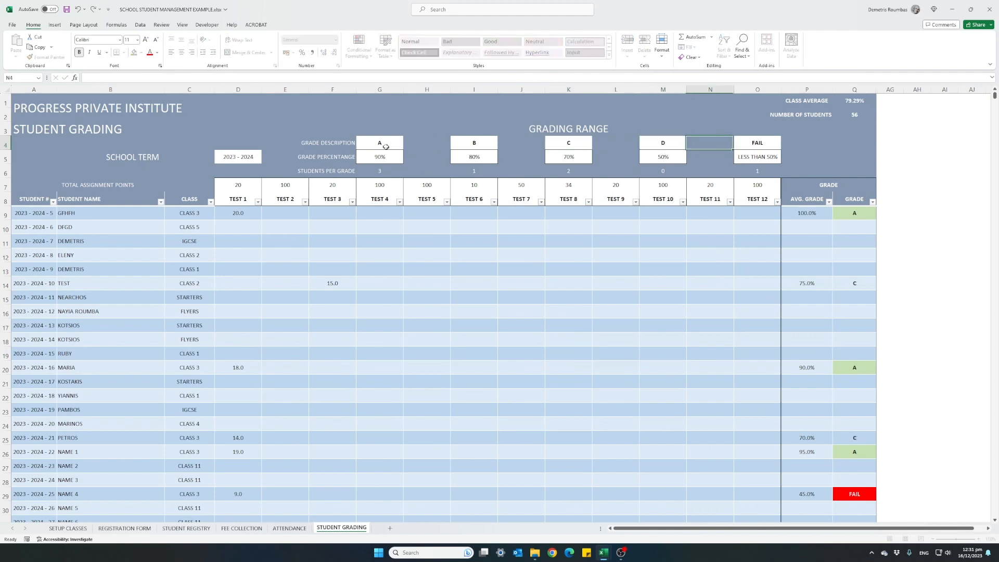
type("E")
key("Right")
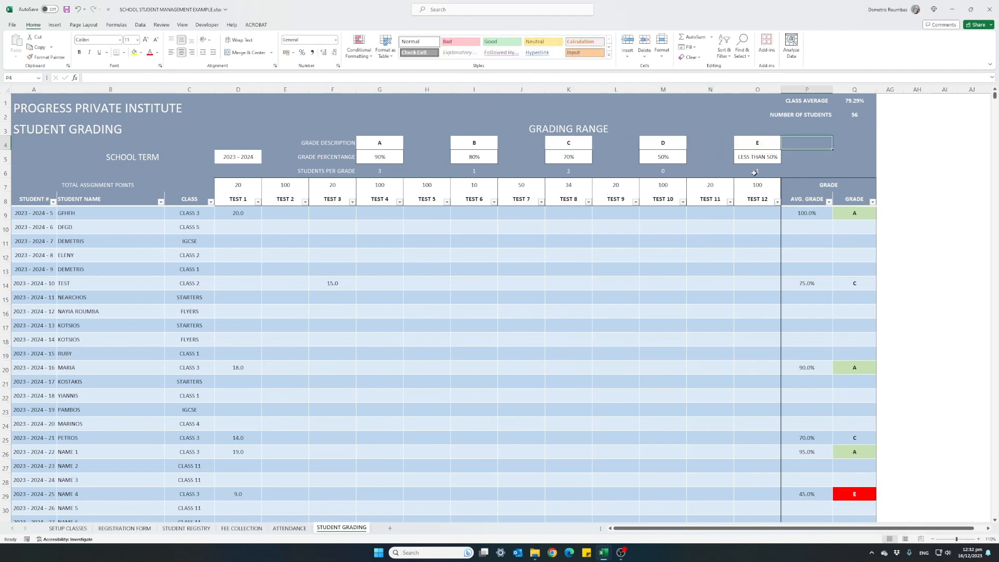
Step: Set the two highest grade descriptions in the grading range to EXCELLENT and VERY GOOD
left_click(367, 141)
type("EX")
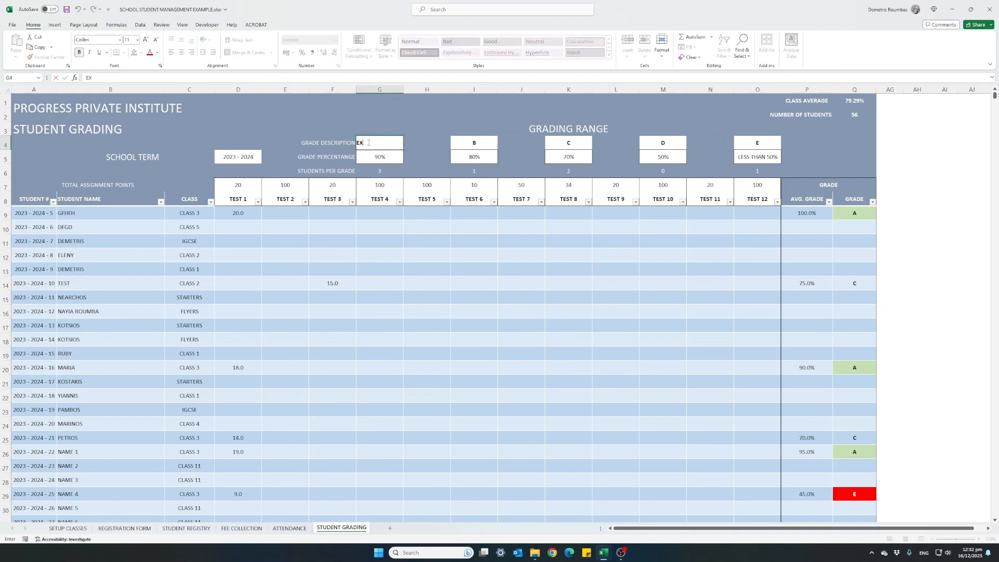
type("CELLENT")
key("Return")
key("Right")
key("Right")
key("Up")
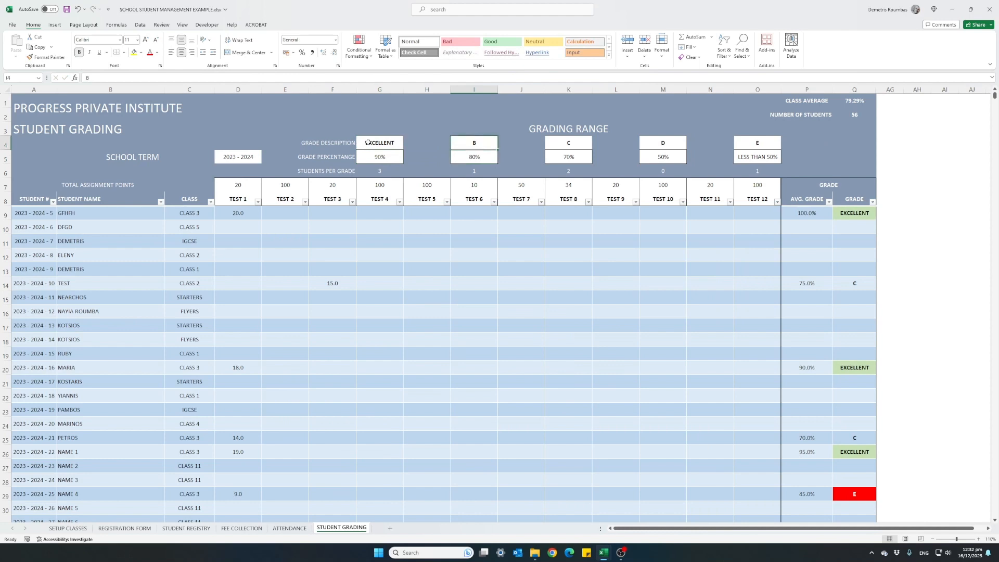
type("VERY GO")
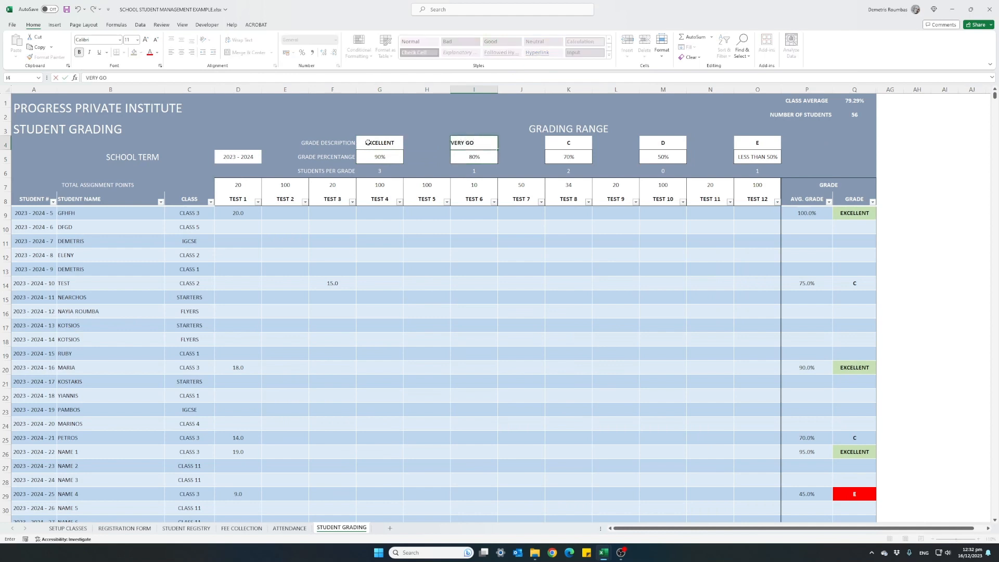
type("OD")
key("Right")
key("Right")
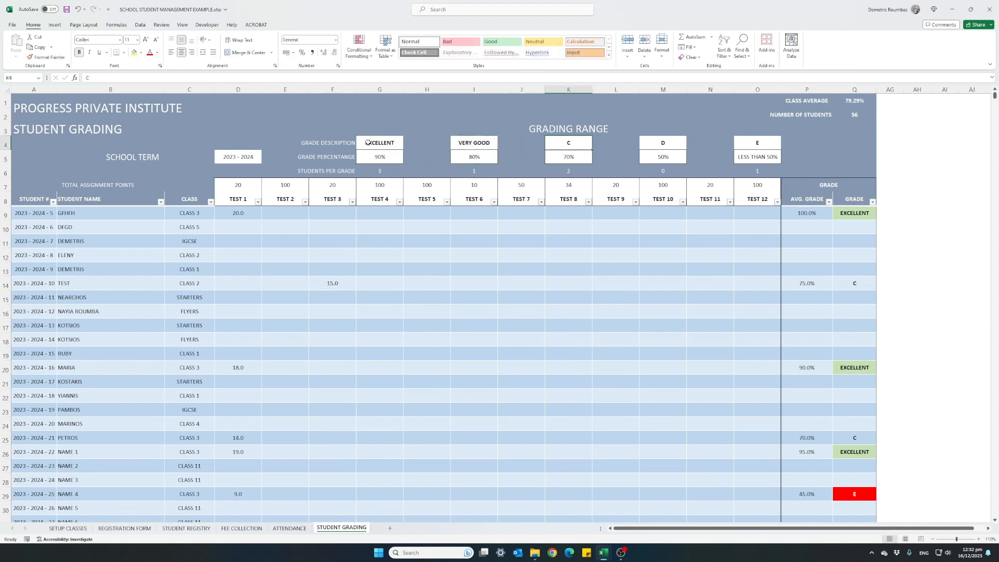
Step: Set the three remaining grade descriptions, in descending order, to GOOD, PASS and FAIL
type("GOO")
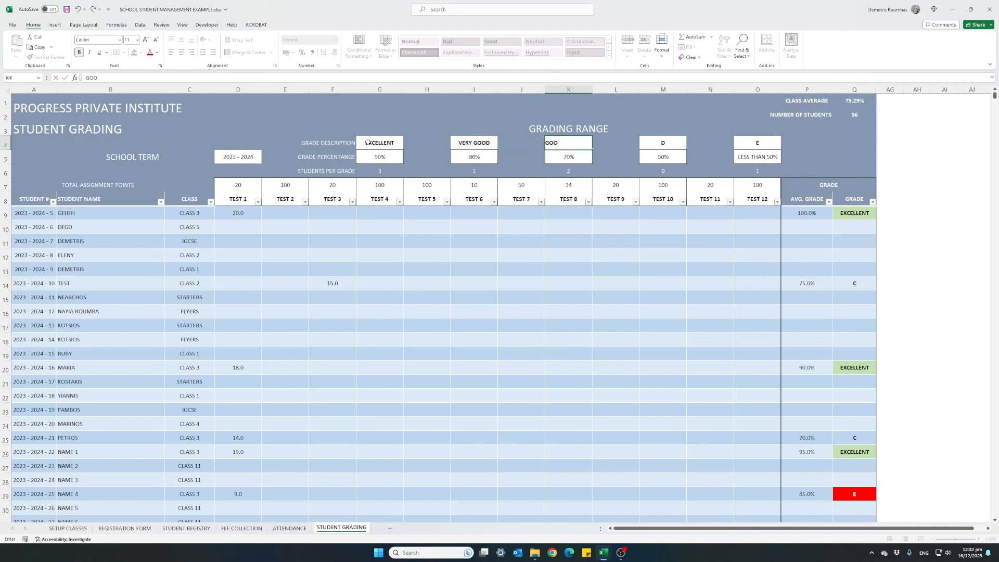
type("D")
key("Return")
key("Up")
key("Right")
key("Right")
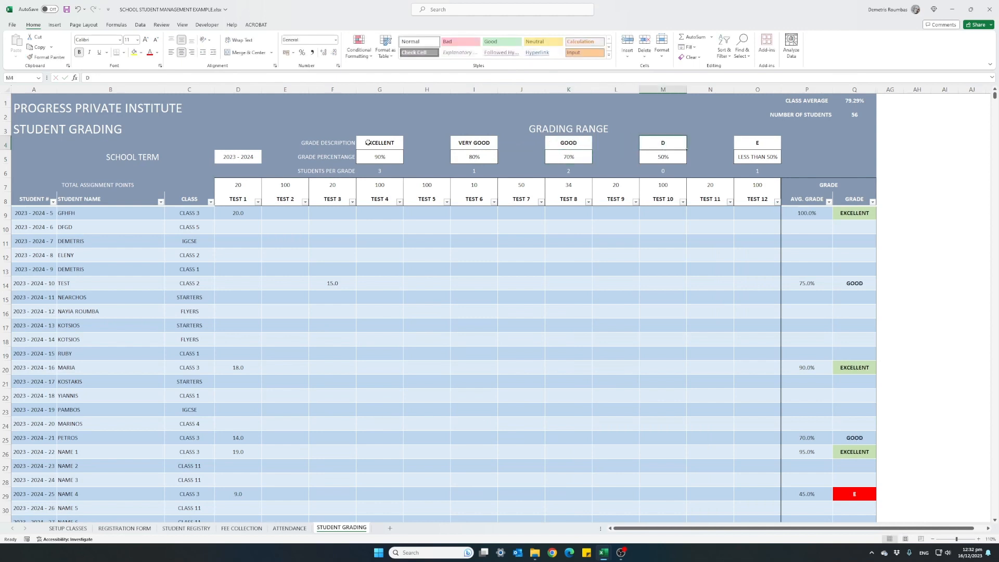
type("PASS")
key("Right")
key("Right")
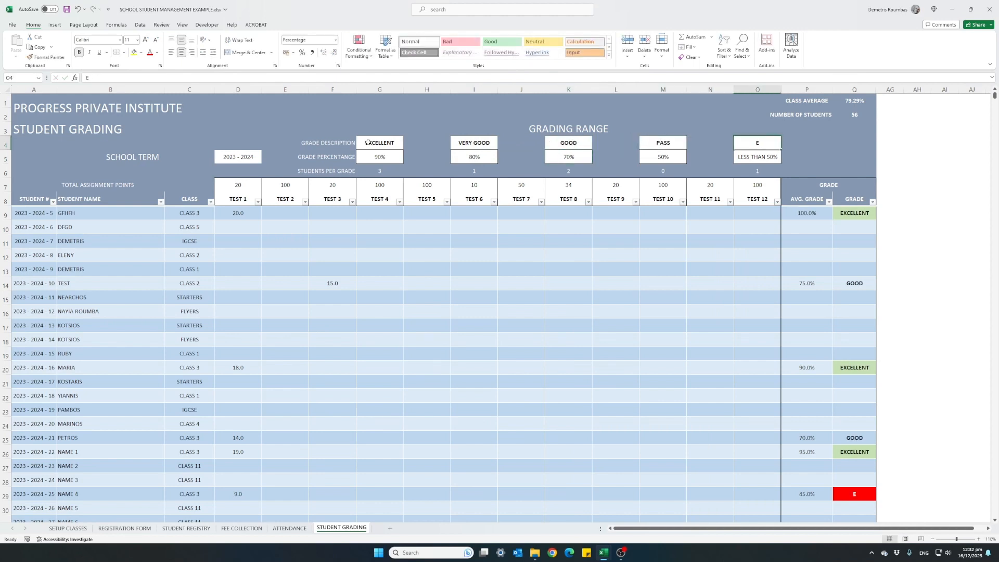
type("FAIL")
key("Return")
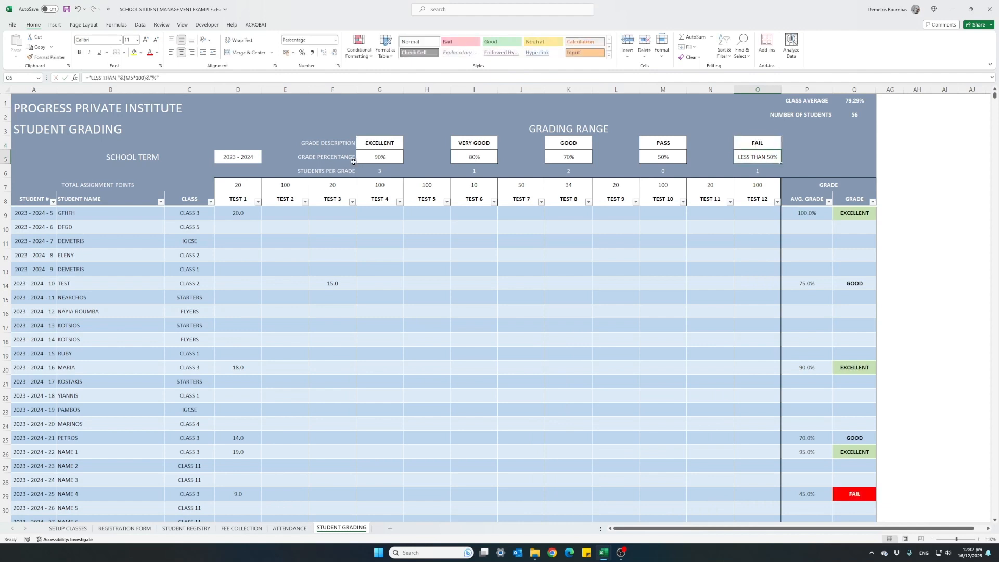
Step: Try grade percentages of 85% for EXCELLENT, 70% for VERY GOOD, 50% for GOOD and 40% for PASS
left_click(364, 160)
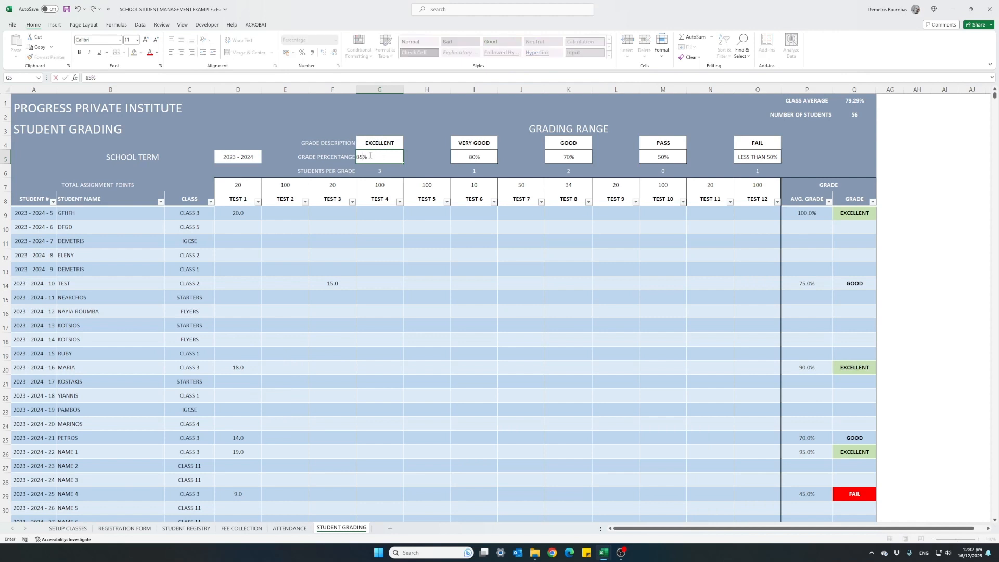
type("85")
key("ctrl+Return")
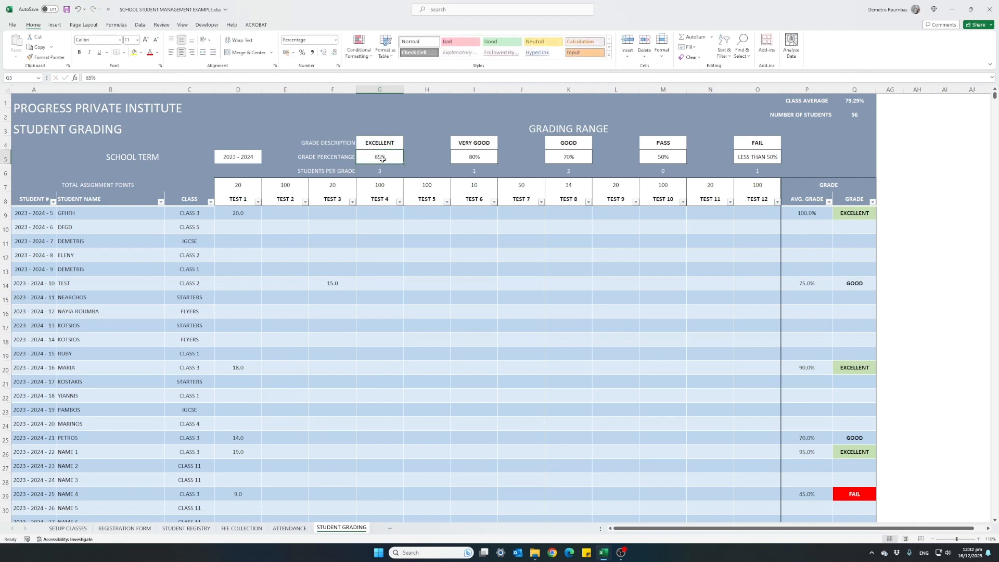
left_click(471, 157)
type("70")
key("Return")
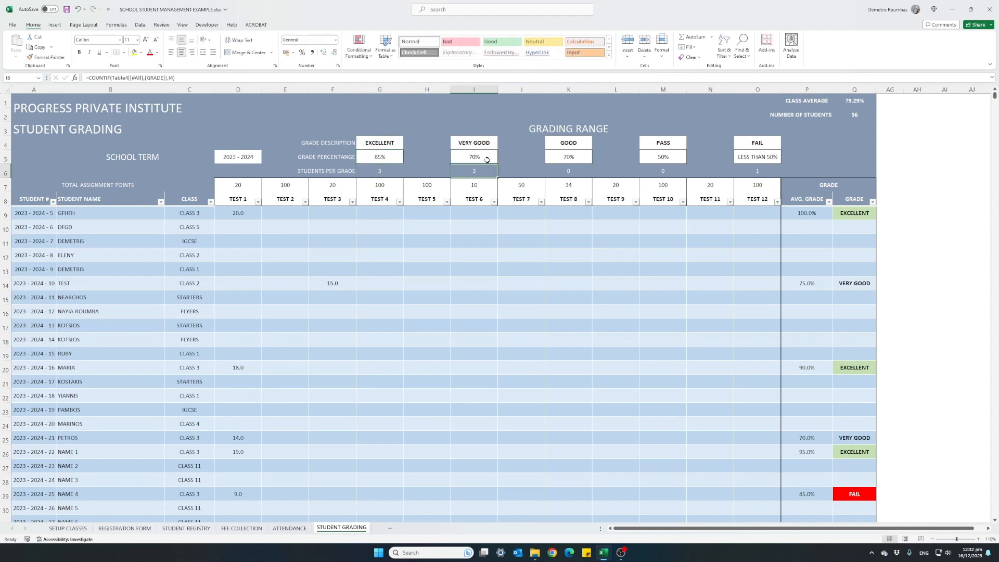
left_click(558, 158)
type("50")
key("Return")
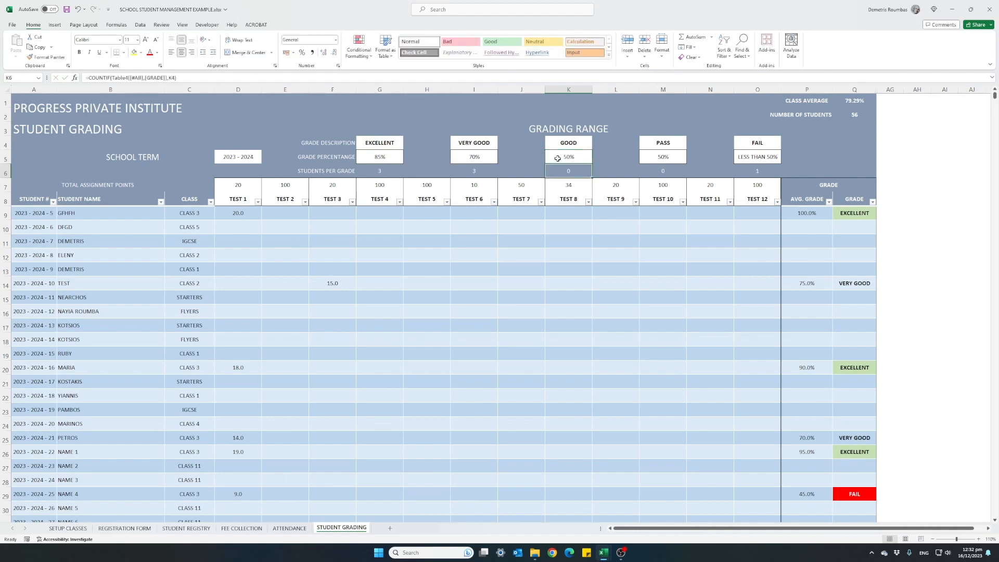
left_click(653, 156)
type("40")
key("Return")
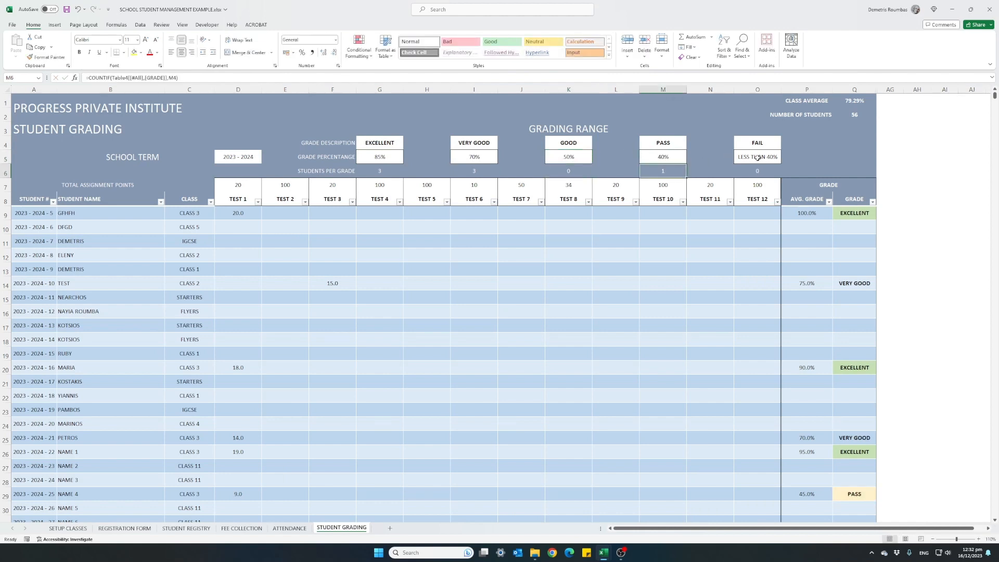
Step: Undo the four grade percentage changes in the grading range
key("ctrl+z")
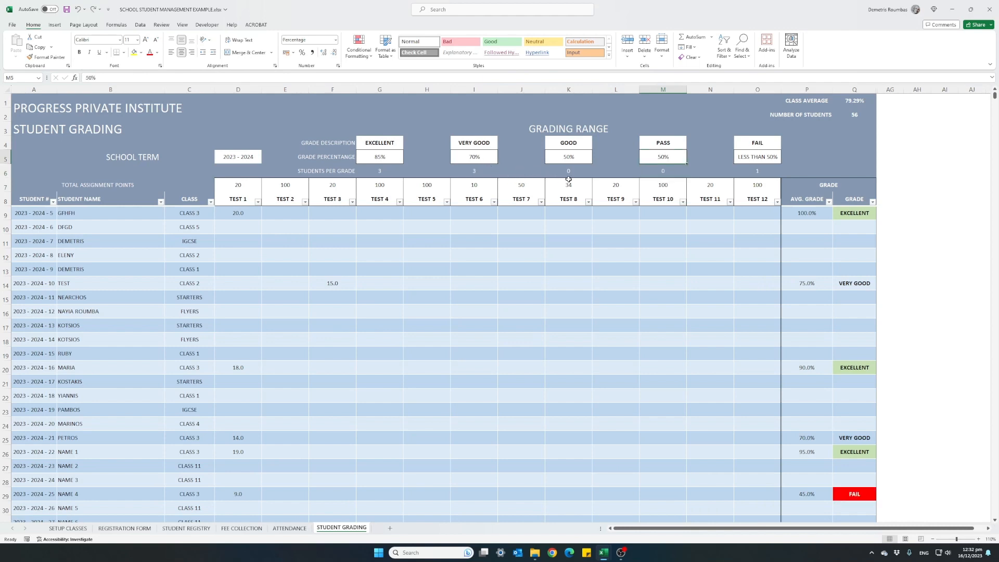
key("ctrl+z")
key("ctrl+z")
key("ctrl+z")
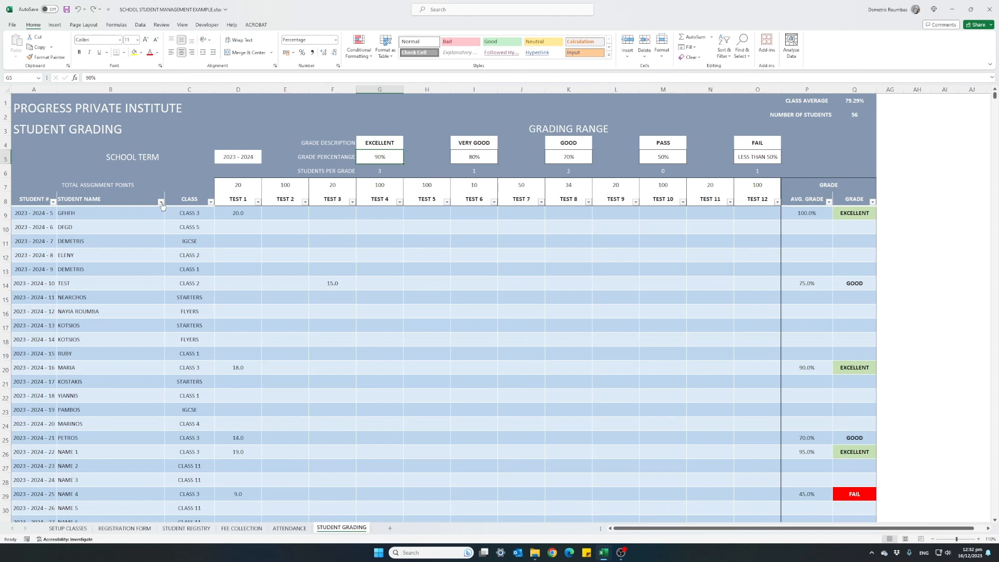
Step: Filter the grading table's CLASS column to show only CLASS 1 students
left_click(211, 202)
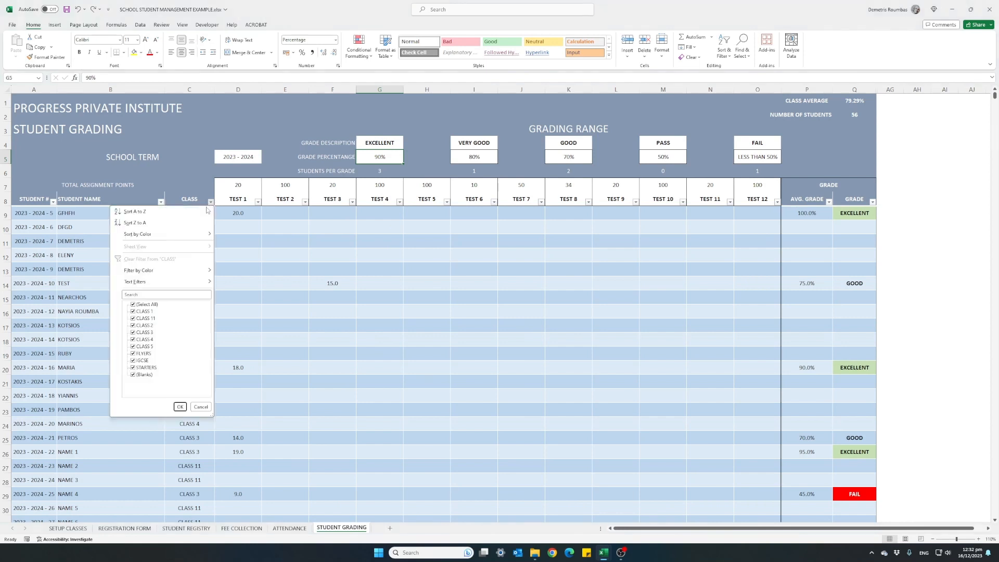
left_click(153, 305)
left_click(144, 313)
left_click(180, 407)
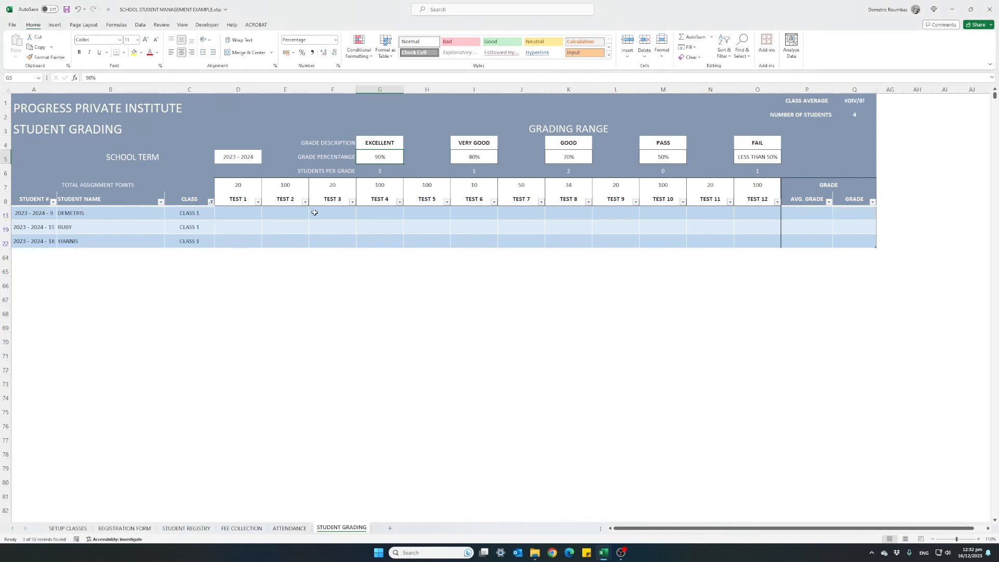
Step: Examine the total assignment points set for TEST 1 through TEST 7
left_click(237, 186)
left_click(284, 185)
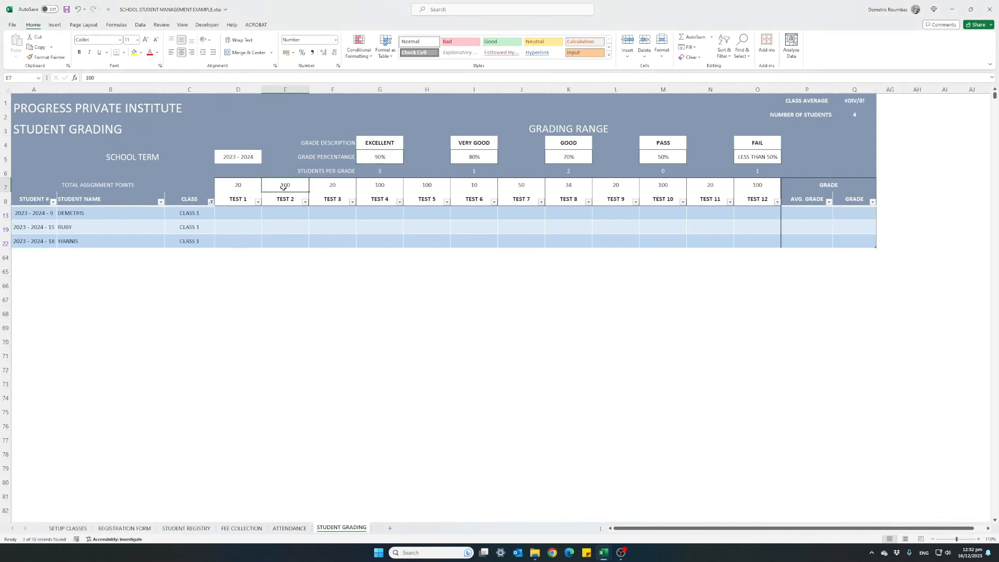
left_click(330, 188)
left_click(392, 187)
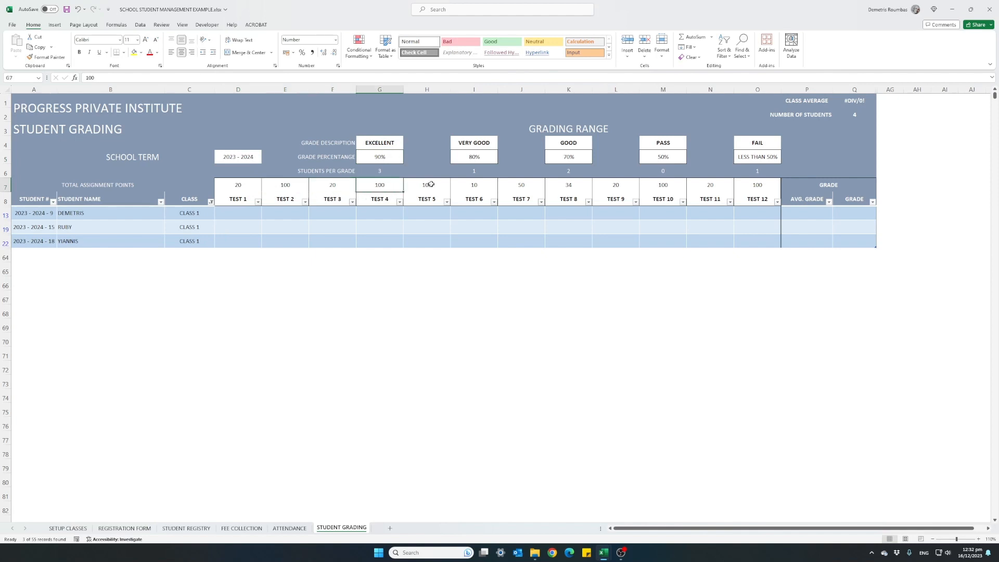
left_click(431, 184)
left_click(469, 184)
left_click(515, 185)
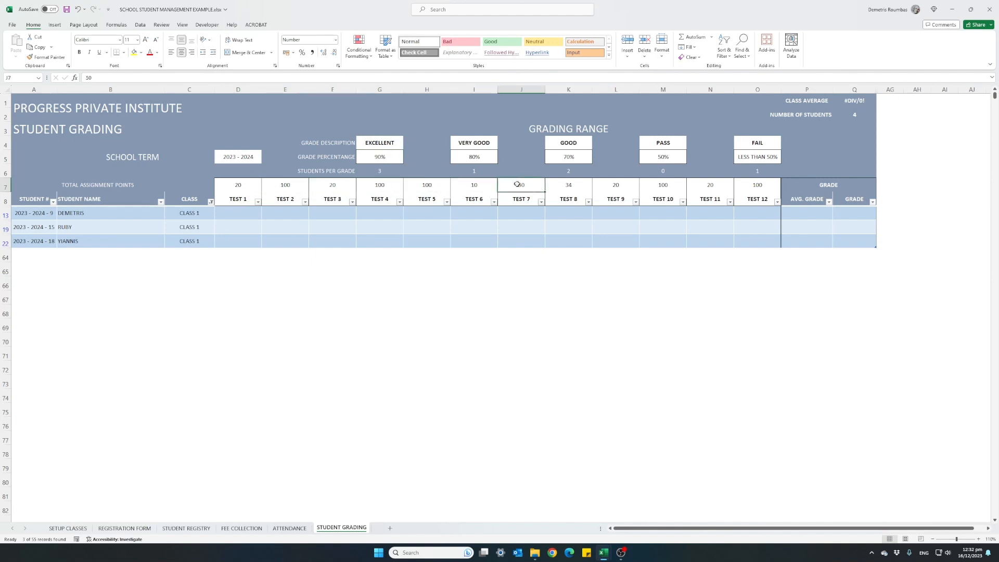
left_click(433, 186)
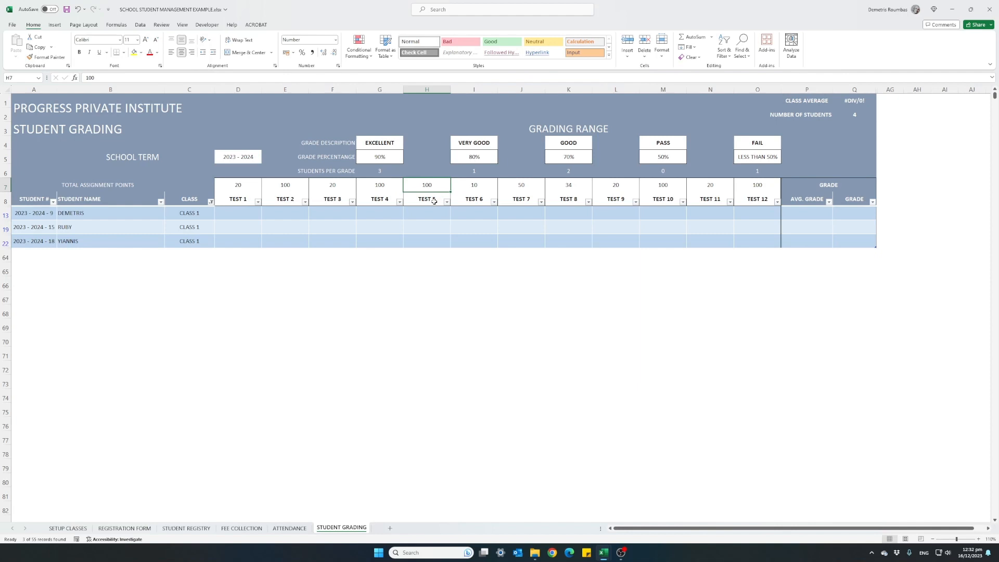
left_click(509, 187)
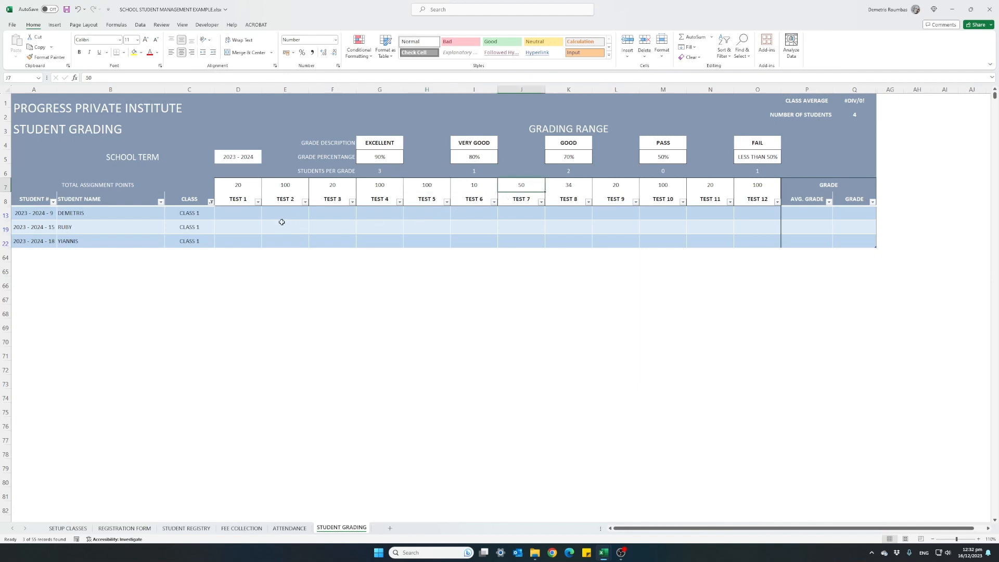
Step: Enter TEST 1 scores of 18, 16 and 19 for the three CLASS 1 students in order
left_click(247, 215)
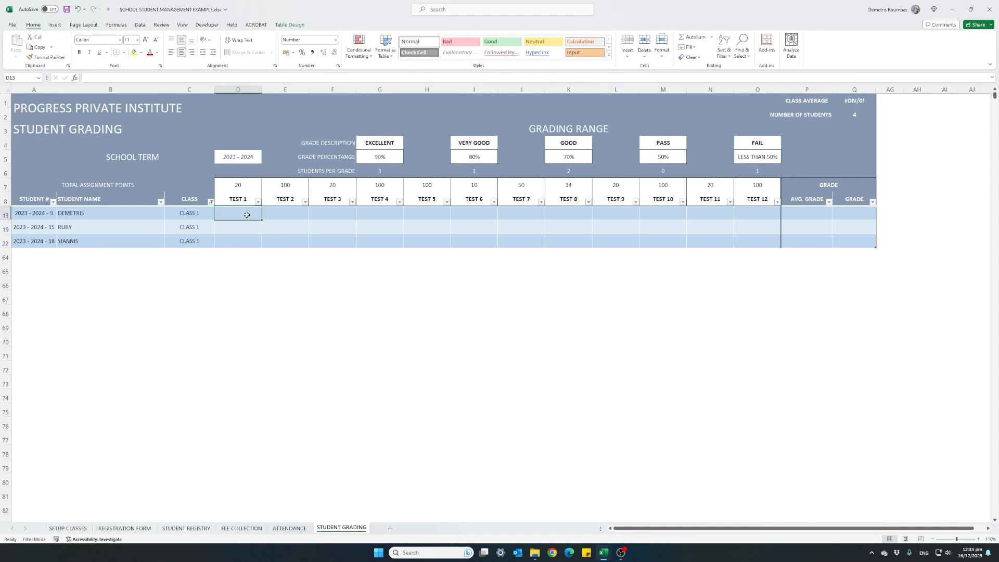
type("18")
key("Return")
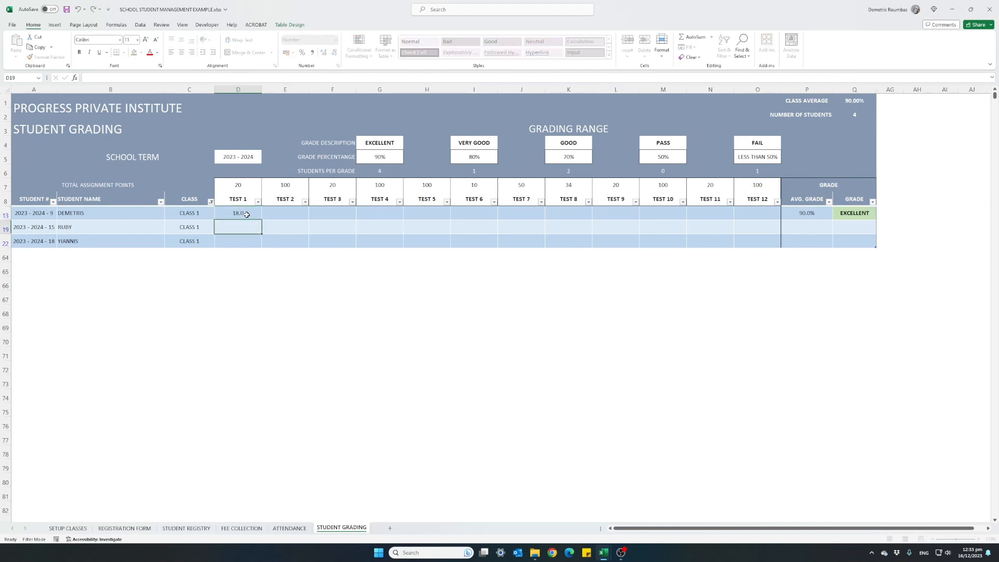
type("16")
key("Return")
type("19")
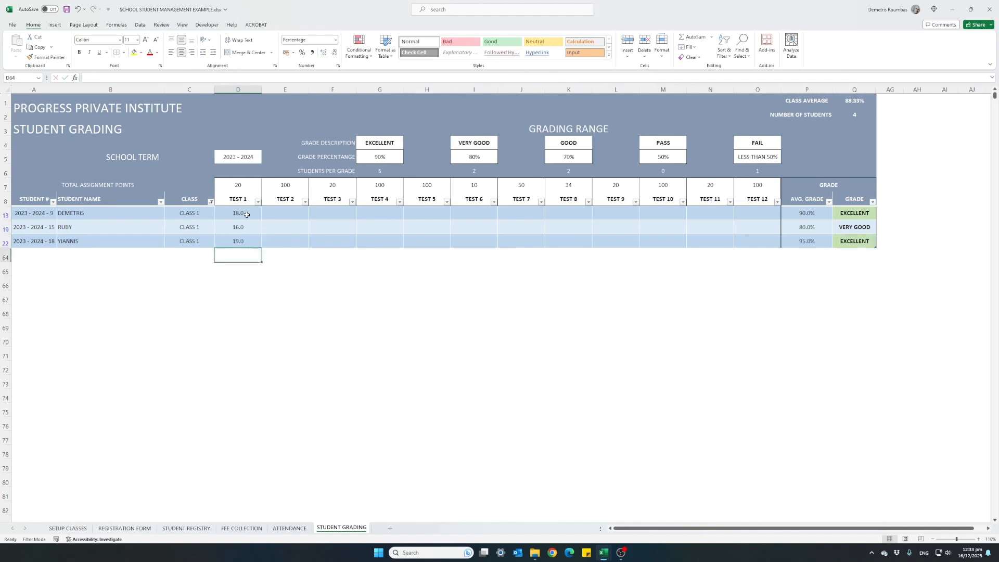
key("Tab")
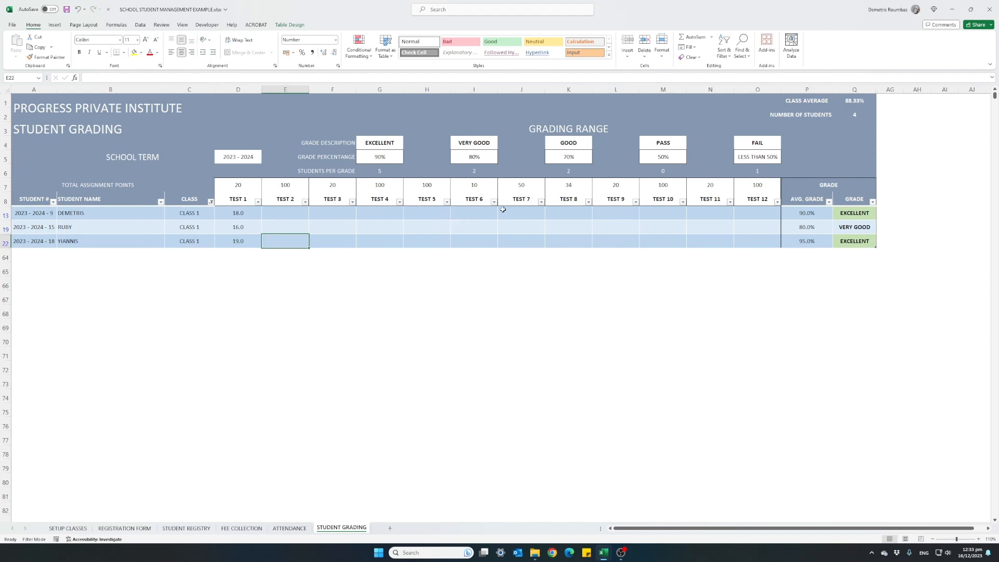
Step: Enter TEST 7 scores of 45, 40 and 32 for the three CLASS 1 students in order
left_click(522, 214)
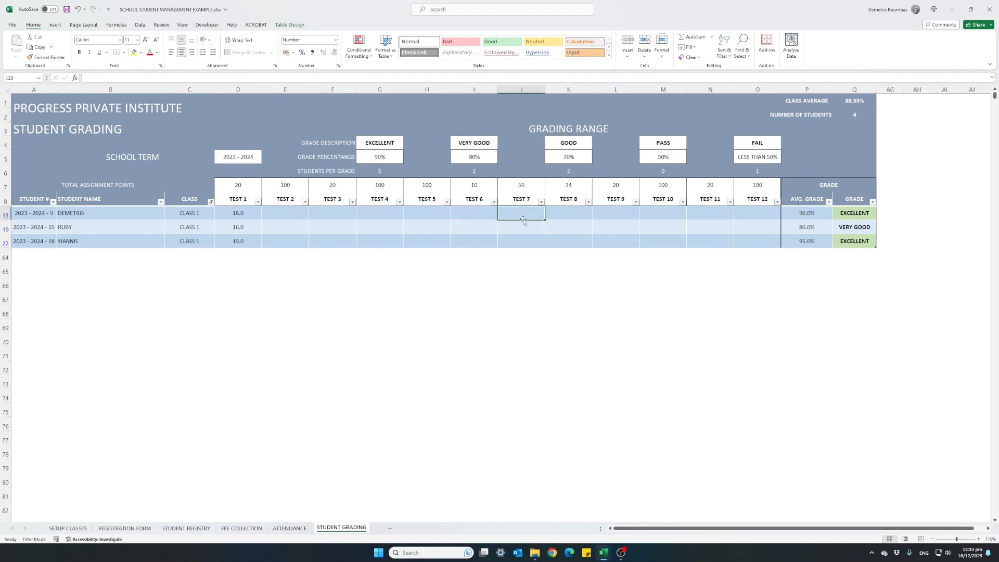
type("45")
key("Return")
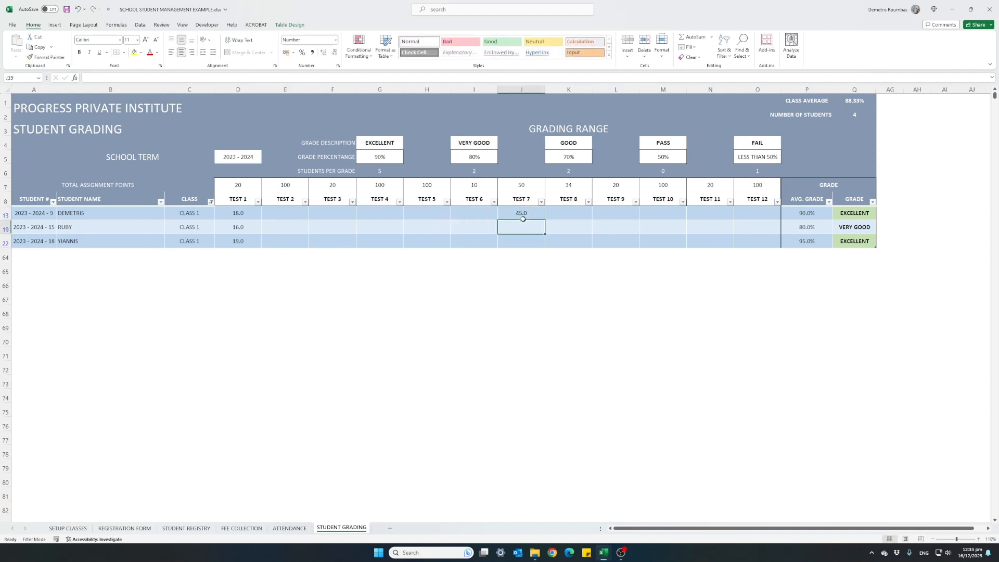
type("40")
key("Return")
type("32")
key("Return")
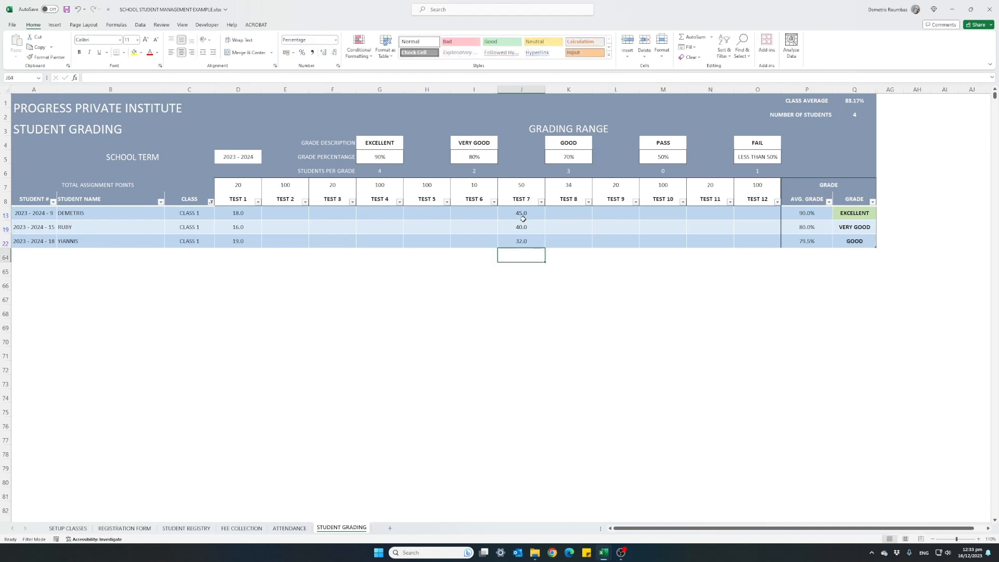
key("Up")
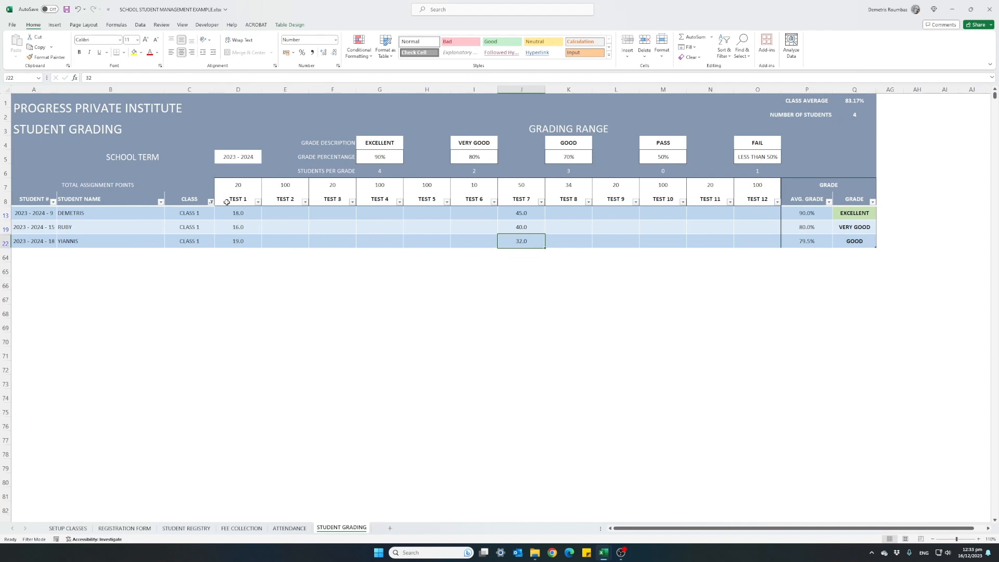
Step: Reset the CLASS column filter to include all classes in the grading table
left_click(210, 202)
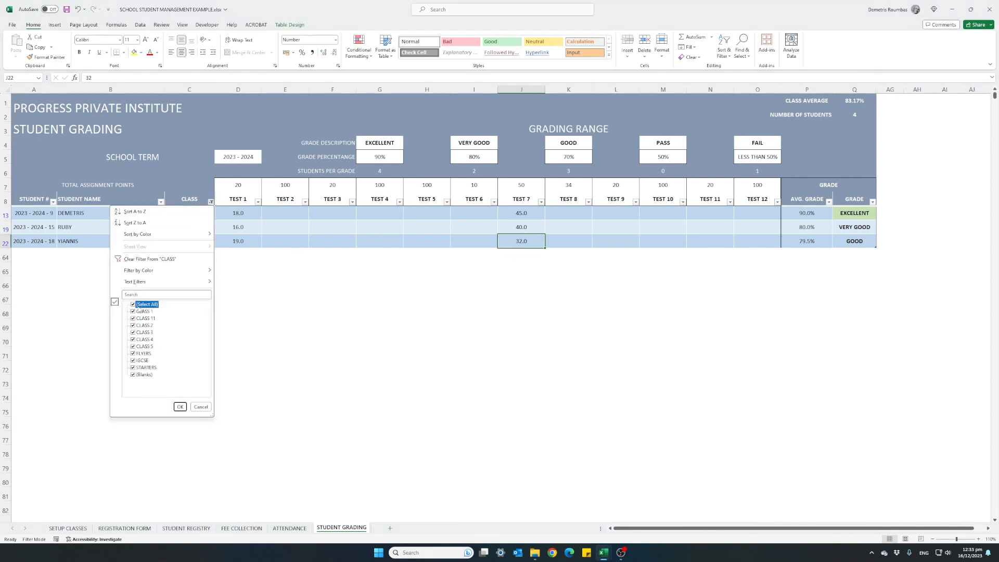
left_click(182, 408)
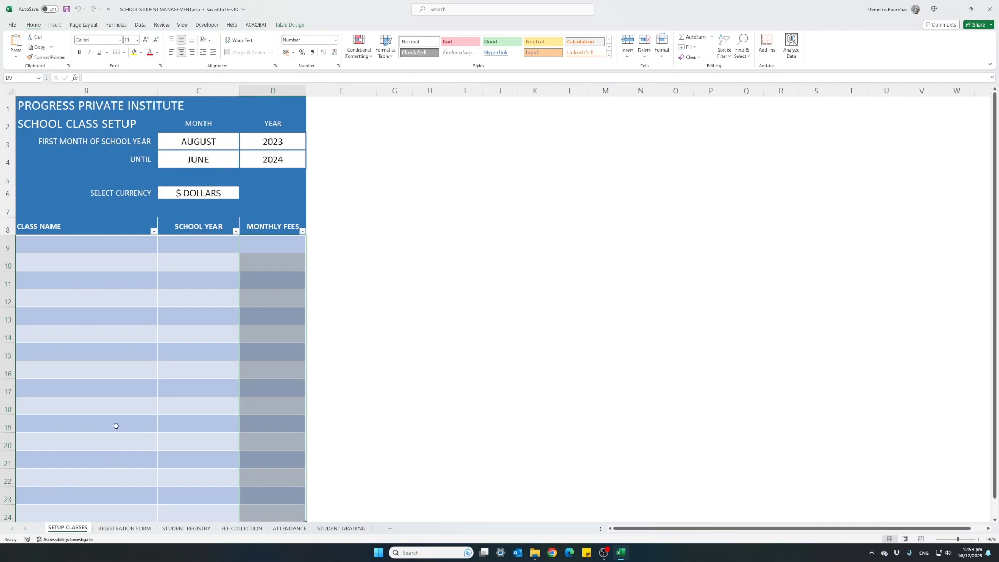
Step: View the STUDENT REGISTRY and FEE COLLECTION sheets in the blank SCHOOL STUDENT MANAGEMENT workbook
left_click(189, 529)
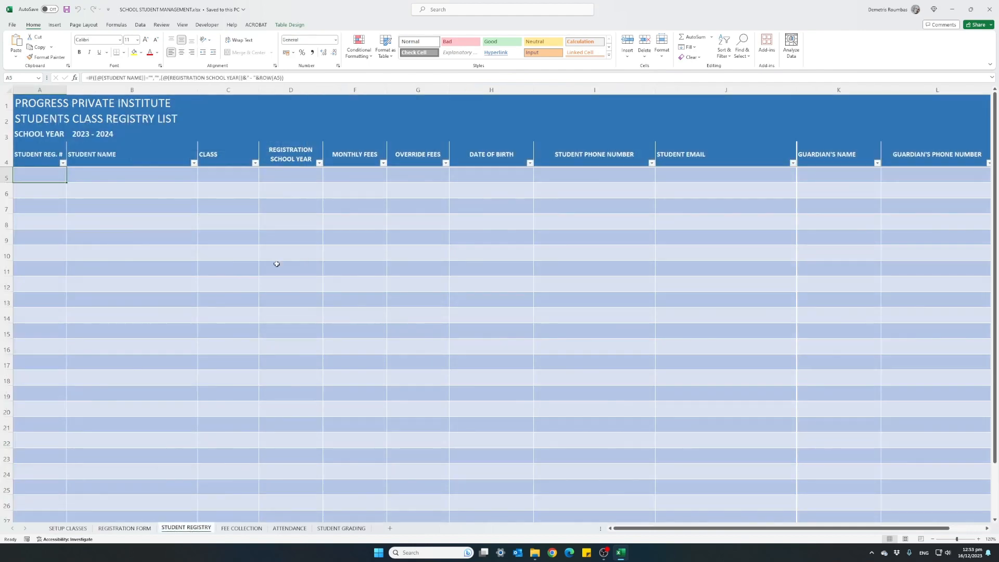
left_click(248, 533)
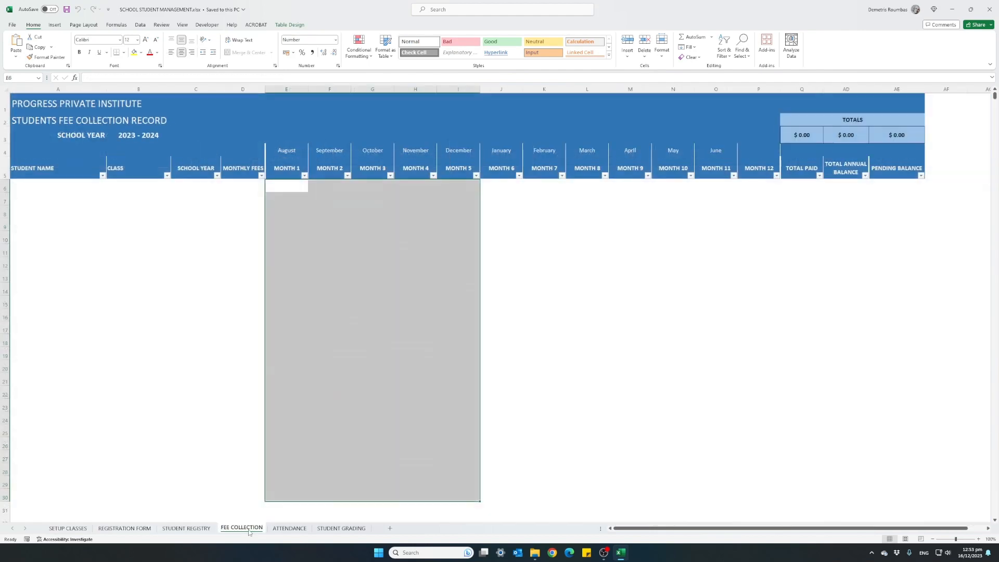
left_click(147, 250)
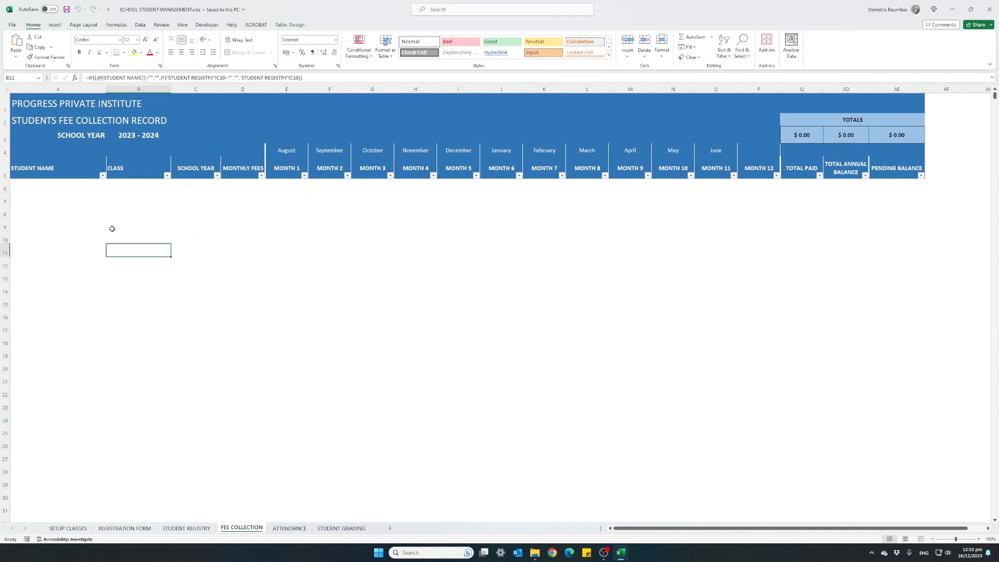
Step: View the blank ATTENDANCE and STUDENT GRADING sheets
left_click(289, 529)
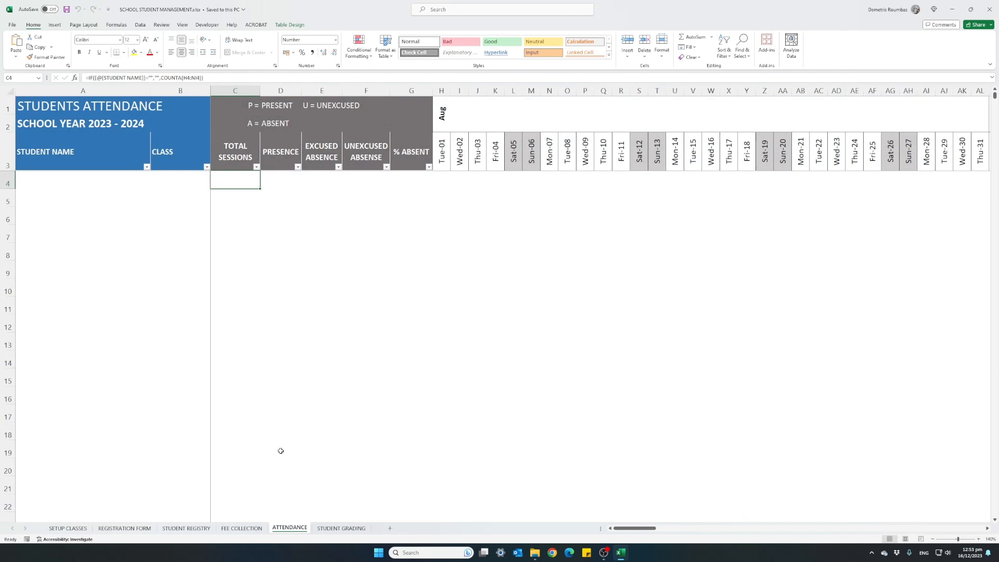
left_click(342, 528)
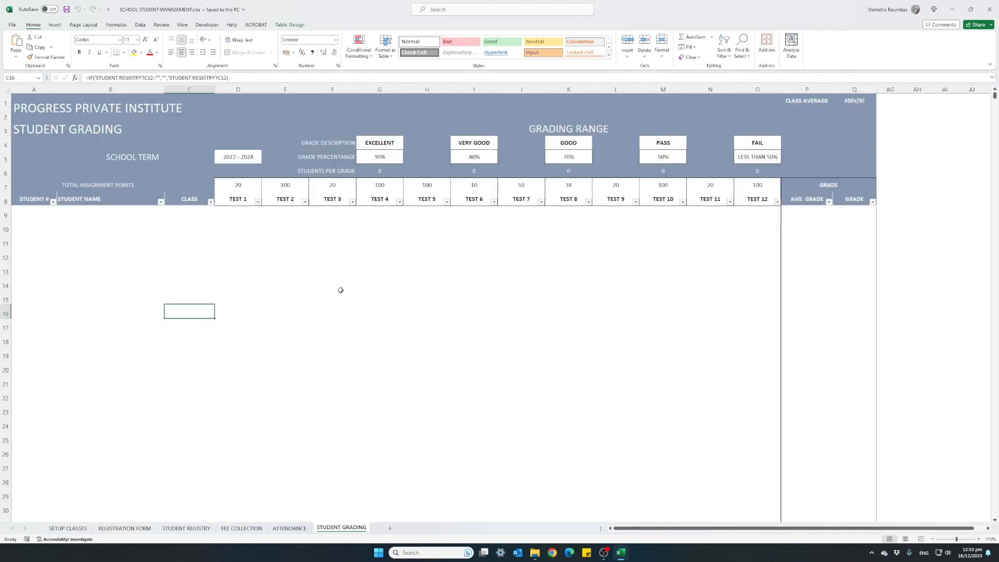
Step: Set the school name in the SETUP CLASSES sheet heading to workeasytemplates
left_click(62, 528)
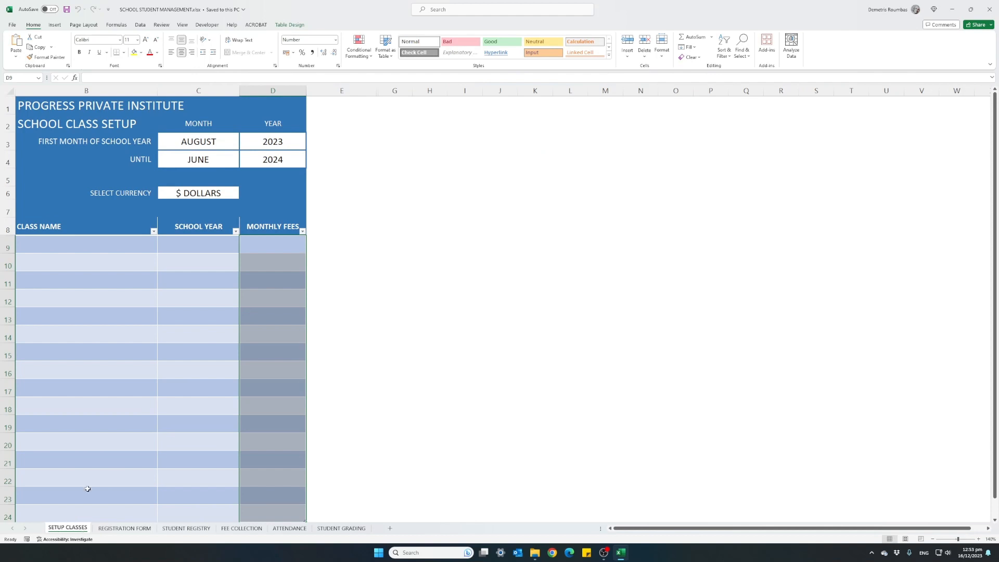
left_click(34, 108)
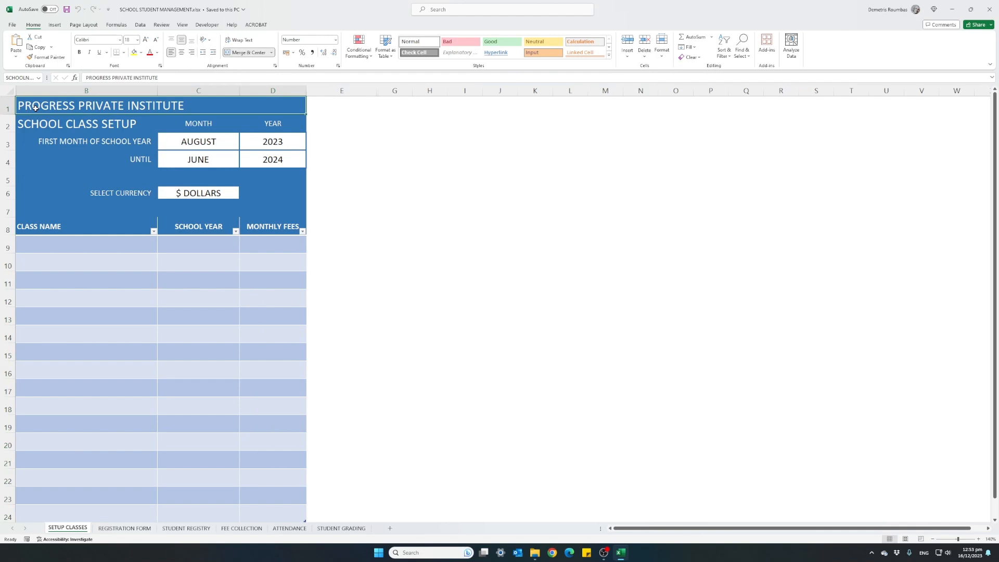
type("workea")
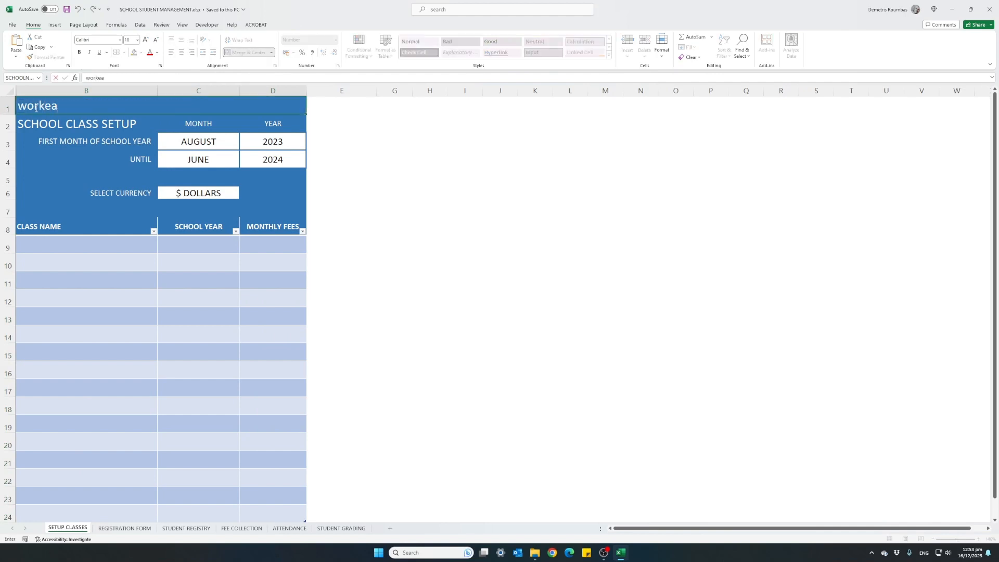
type("sytemplates")
key("Return")
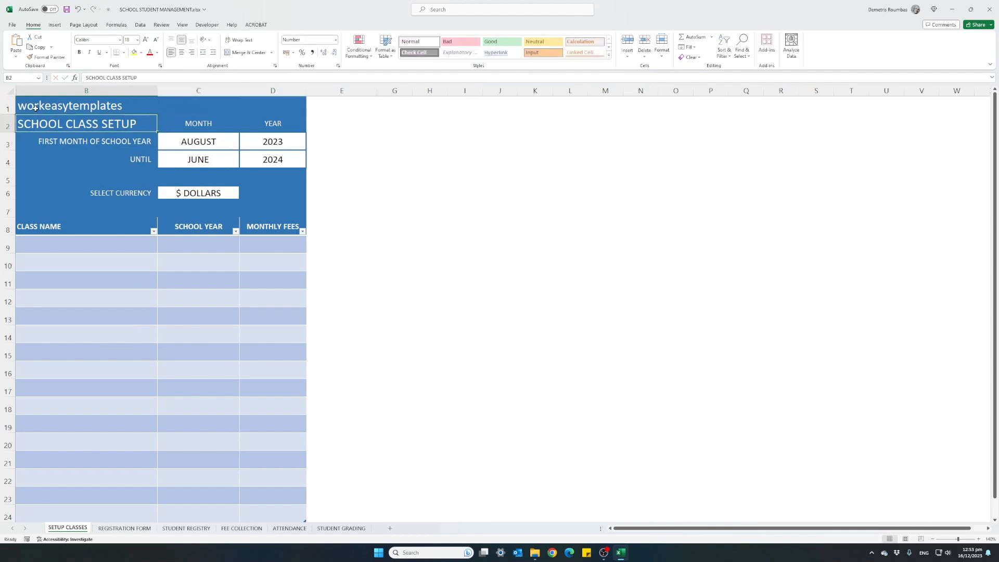
Step: Check the school name heading on the STUDENT REGISTRY and FEE COLLECTION sheets
left_click(171, 529)
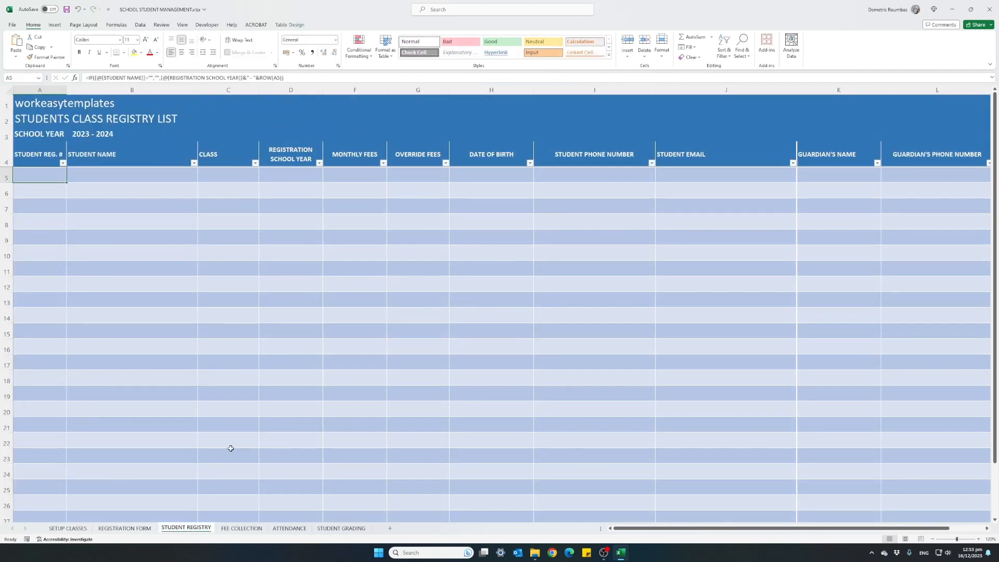
left_click(241, 528)
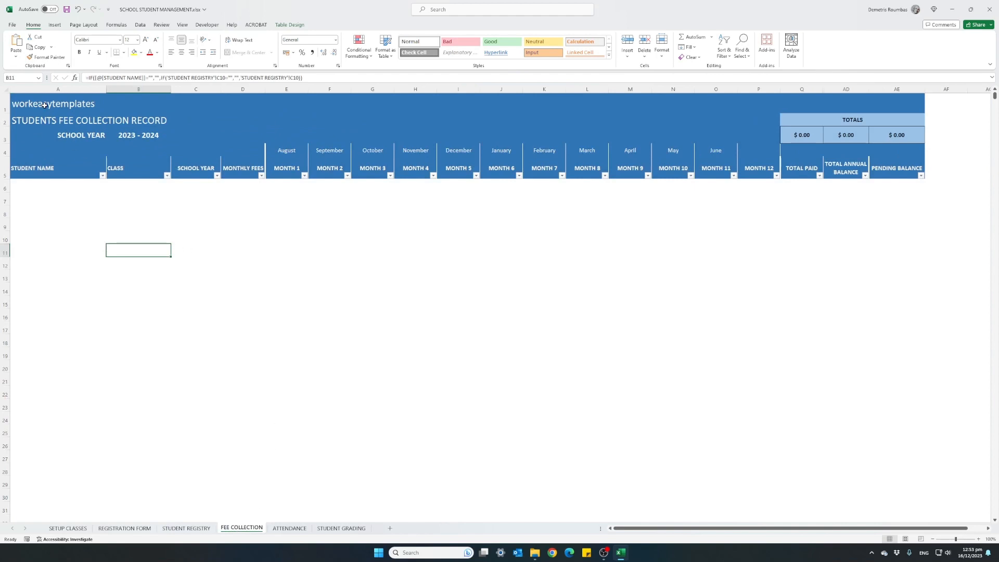
Step: On the SETUP CLASSES sheet, set the first month of the school year to SEPTEMBER and the UNTIL month to MAY
left_click(67, 528)
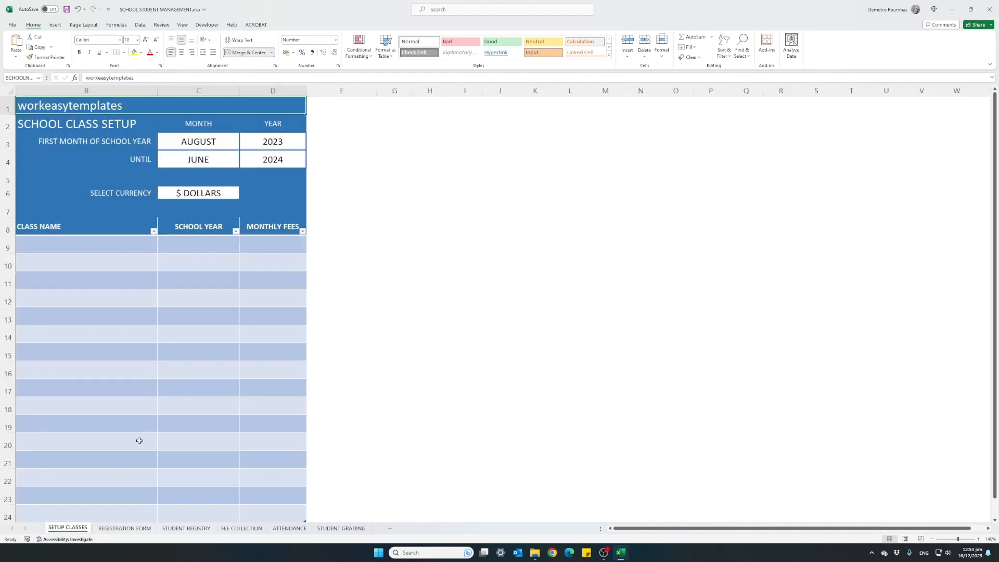
left_click(207, 141)
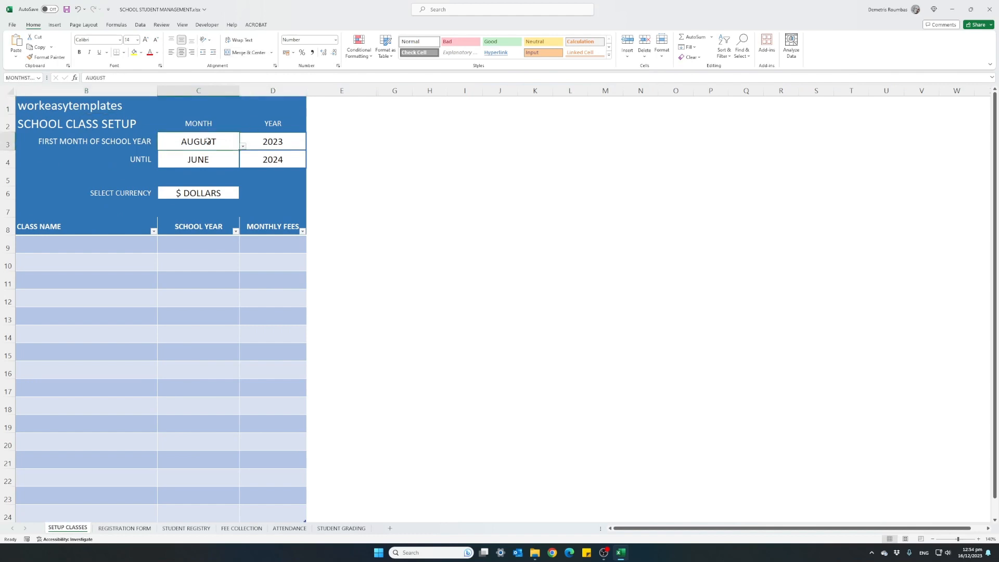
left_click(243, 146)
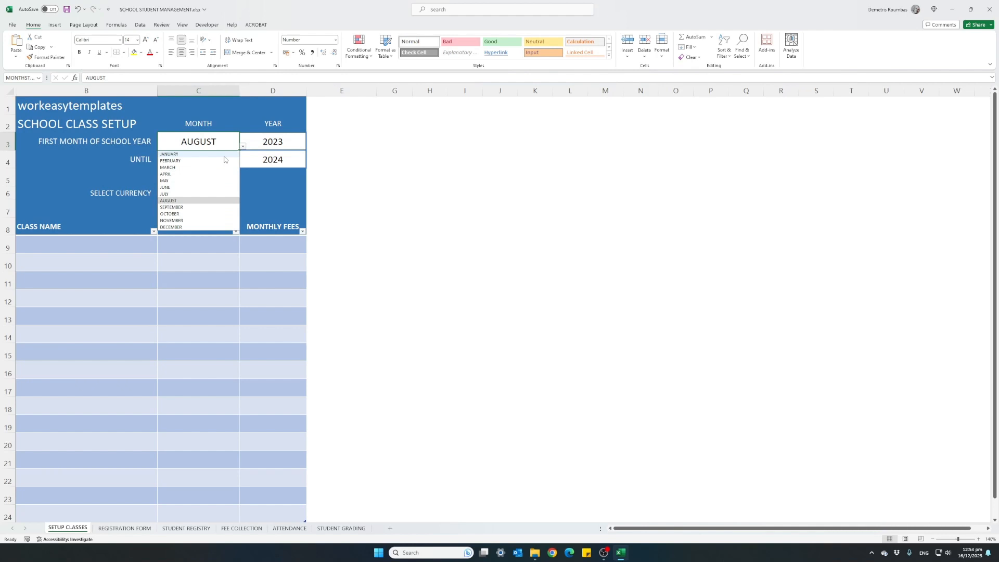
left_click(187, 207)
left_click(222, 161)
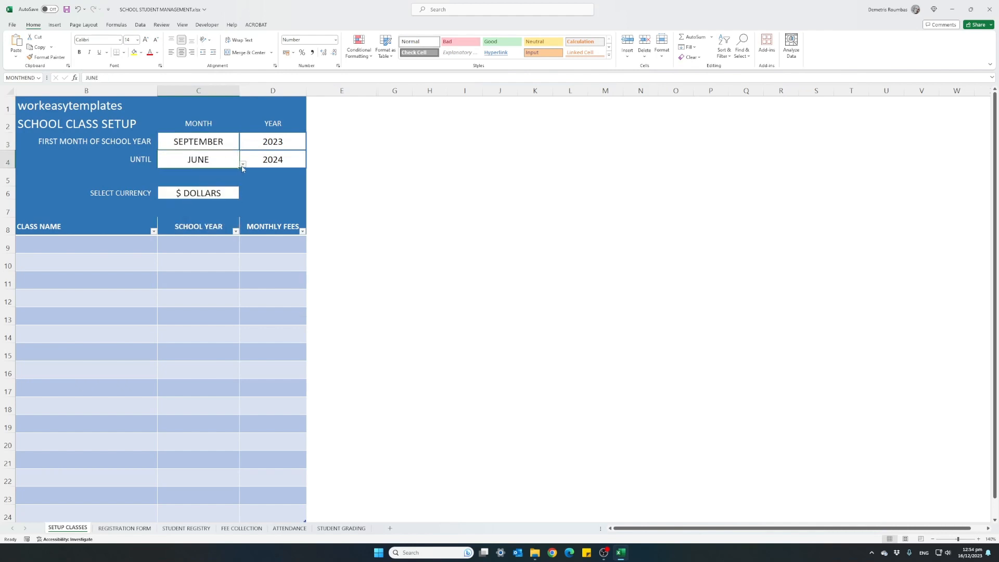
left_click(243, 165)
left_click(193, 198)
left_click(261, 159)
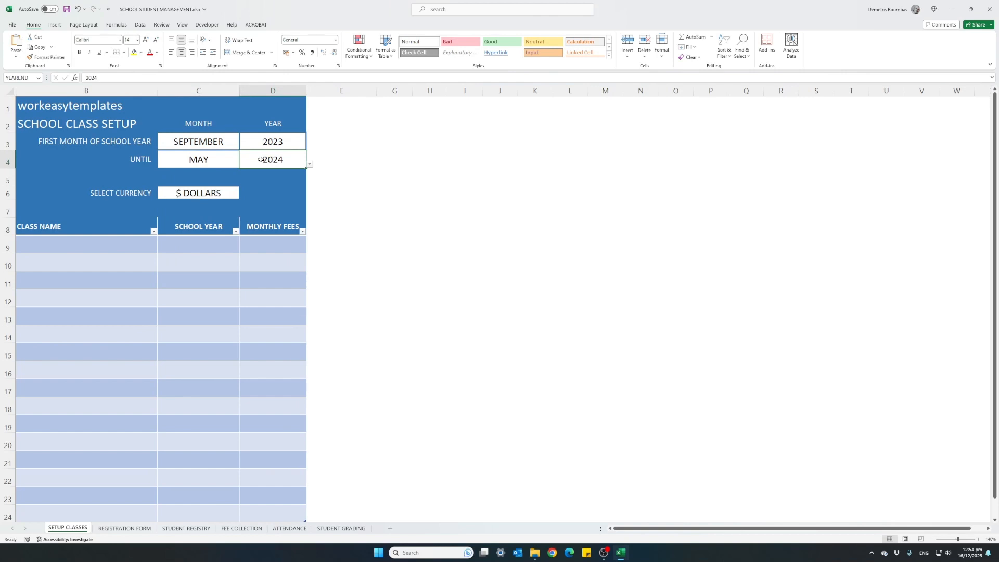
Step: Set the class setup currency to € EURO
left_click(218, 200)
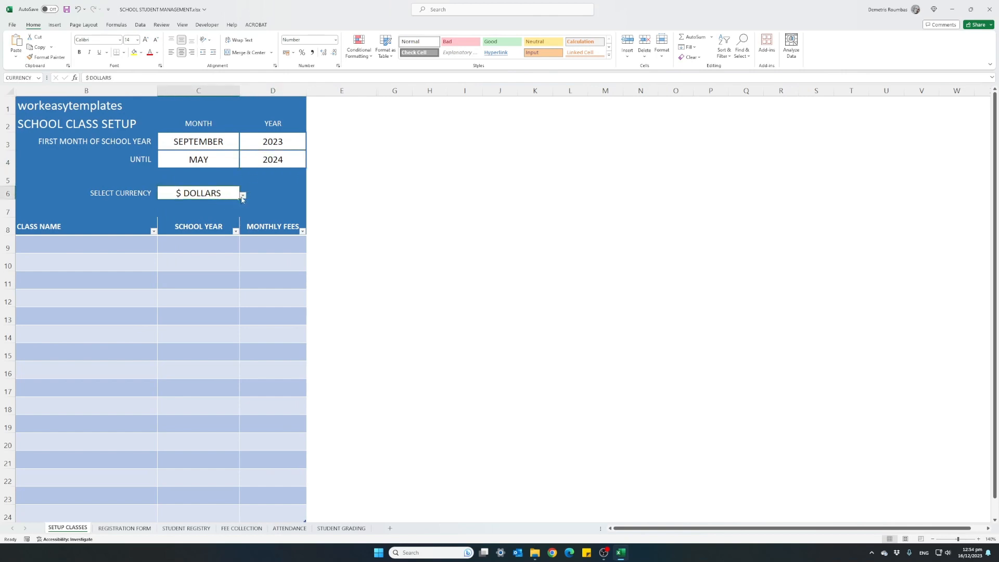
left_click(243, 196)
left_click(202, 211)
Step: Enter CLASS 1, CLASS 2, CLASS 3 and CLASS 4 in the first four CLASS NAME rows
left_click(128, 245)
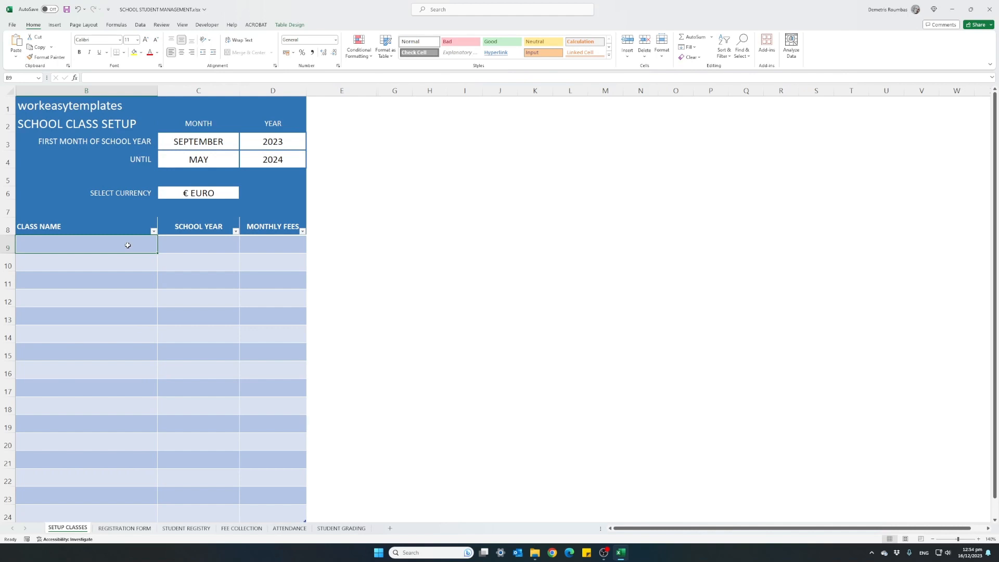
type("class")
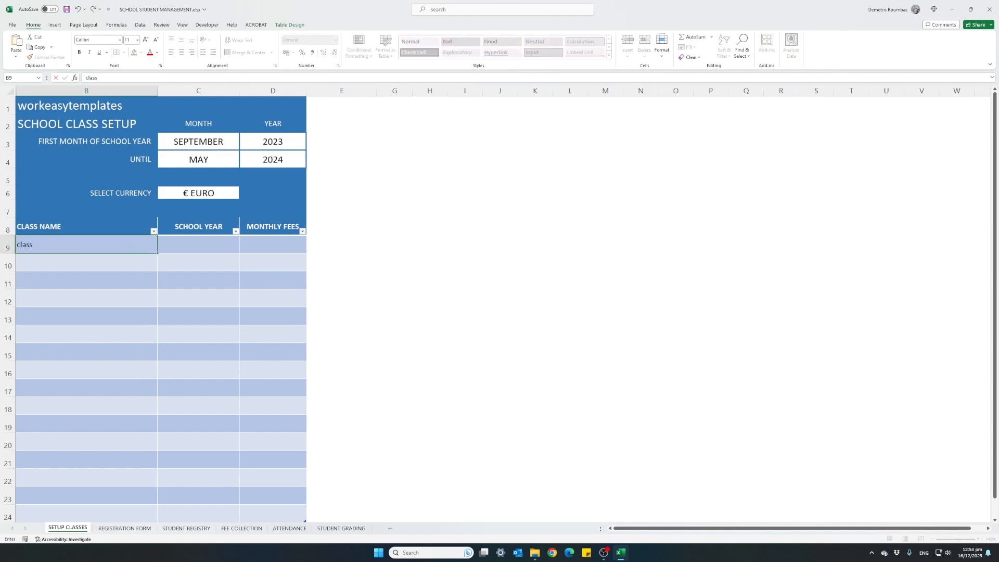
key("BackSpace")
key("BackSpace")
key("BackSpace")
key("BackSpace")
key("BackSpace")
type("CLASS 1")
key("Return")
type("CLASS 2")
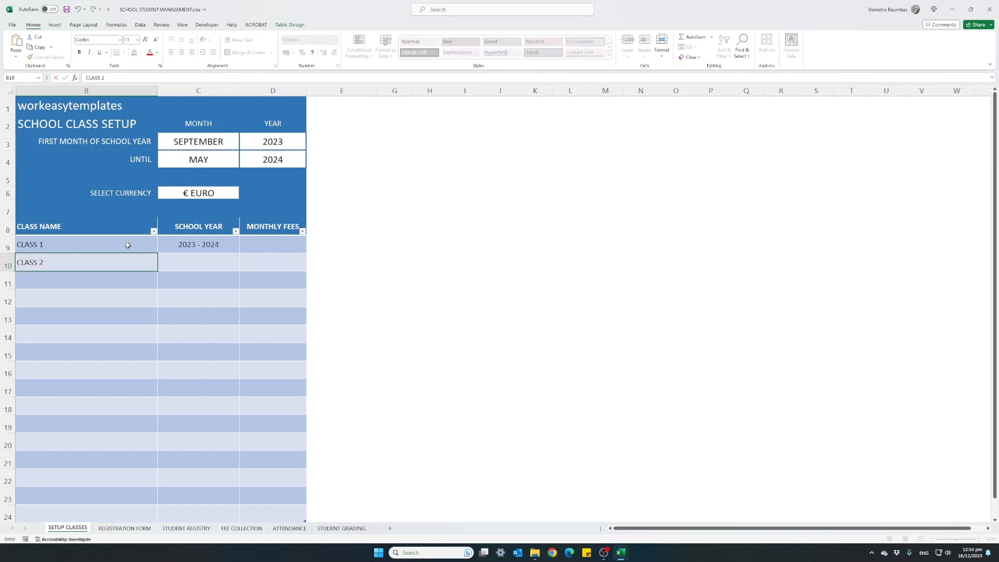
key("Return")
type("CLASS")
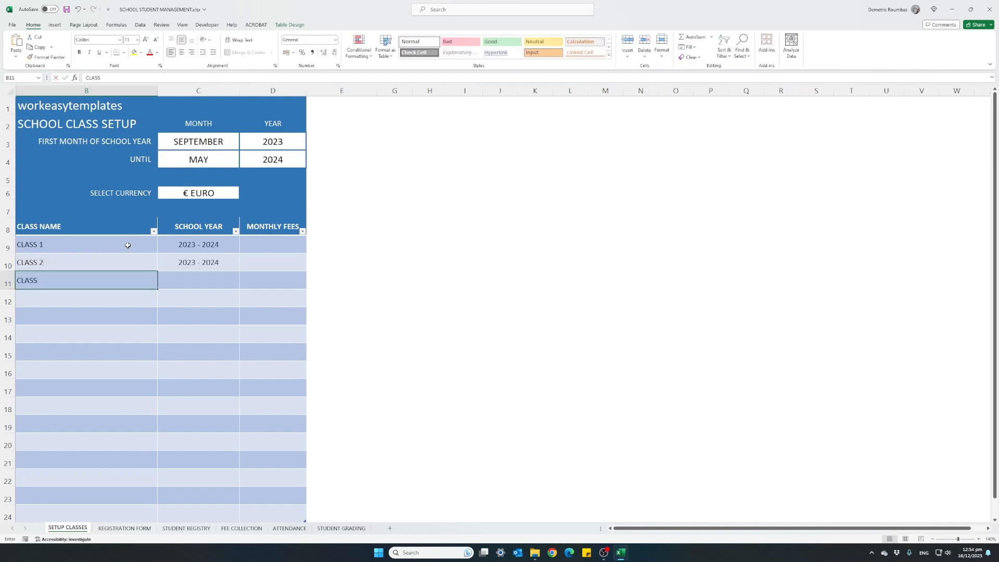
type(" 3")
key("Return")
type("CLASS")
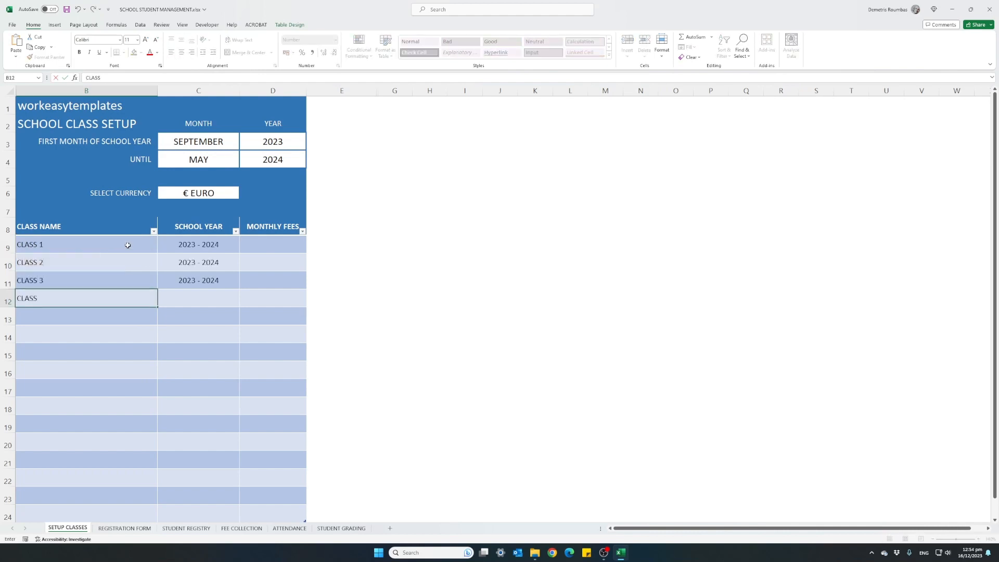
type(" 4")
key("Return")
Step: Enter monthly fees of 50, 75, 90 and 120 for CLASS 1 through CLASS 4 in order
left_click(260, 248)
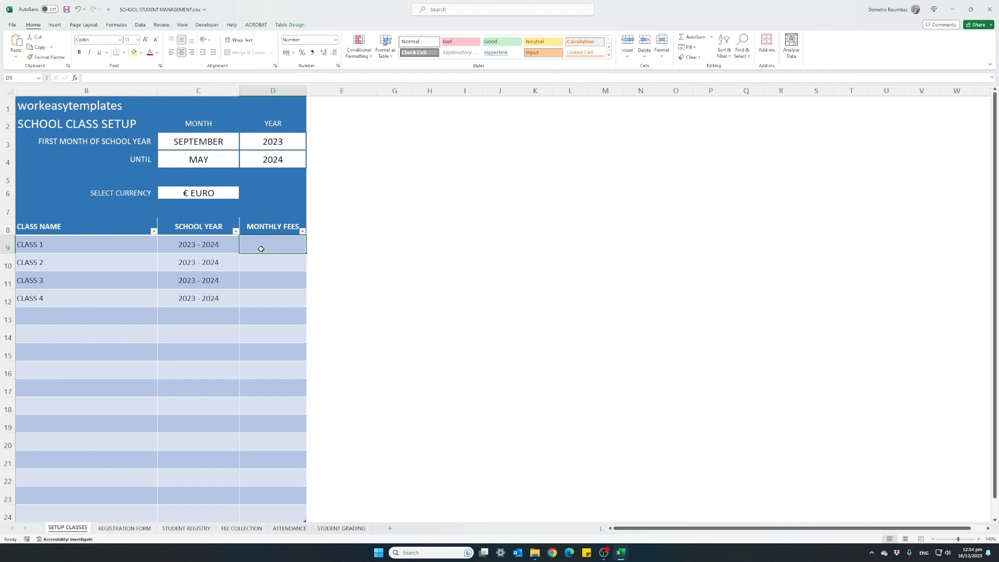
type("50")
key("Return")
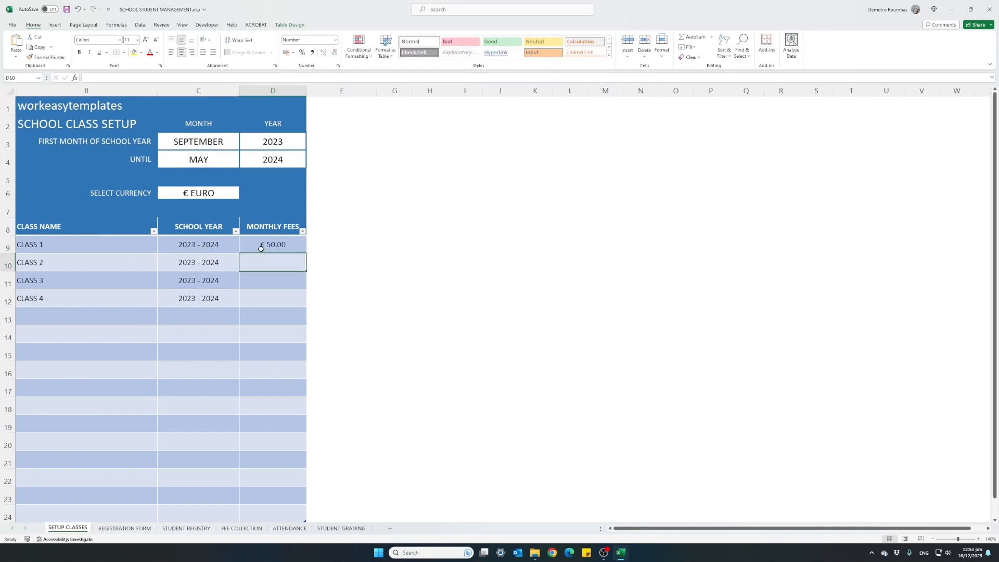
type("75")
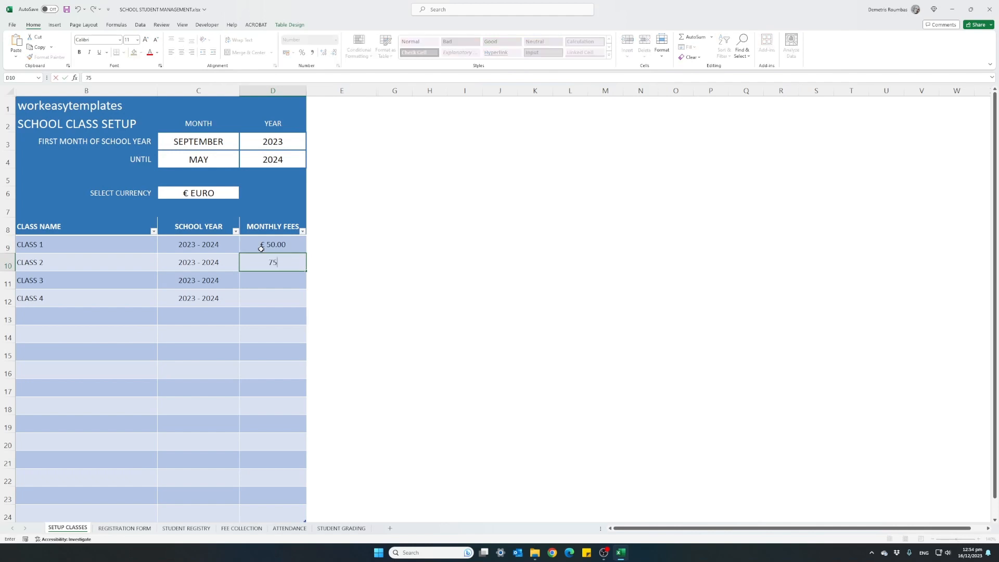
key("Return")
type("90")
key("Return")
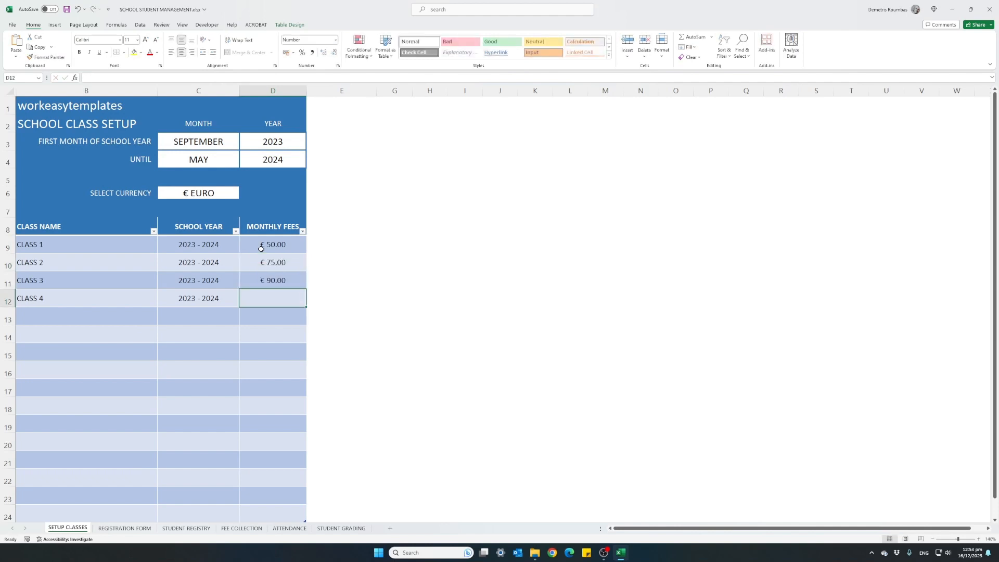
type("120")
key("Return")
key("Up")
key("Left")
key("Left")
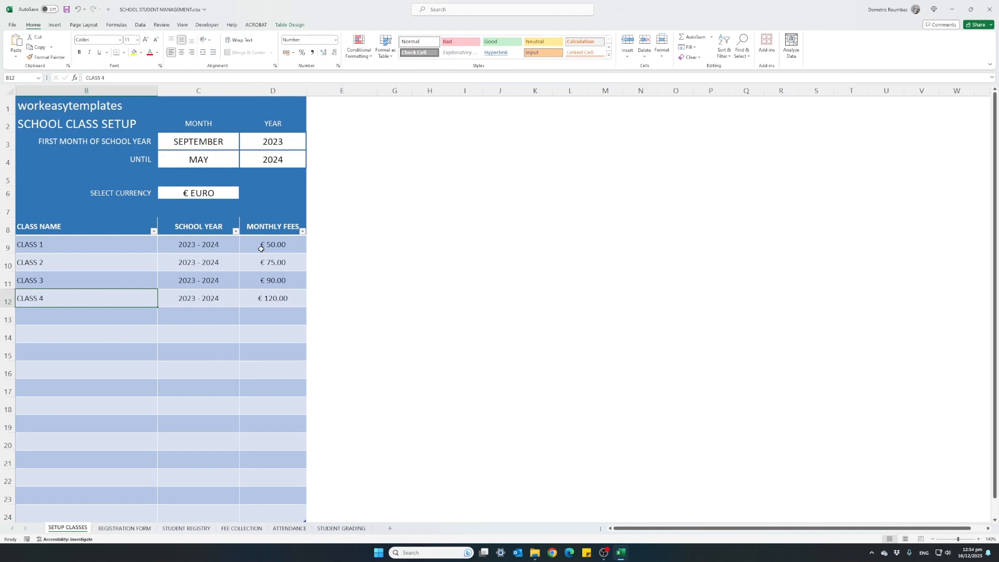
Step: Extend the class table to row 25 by entering DFG directly beneath its last row and clearing that text
scroll(92, 341, "down", 2)
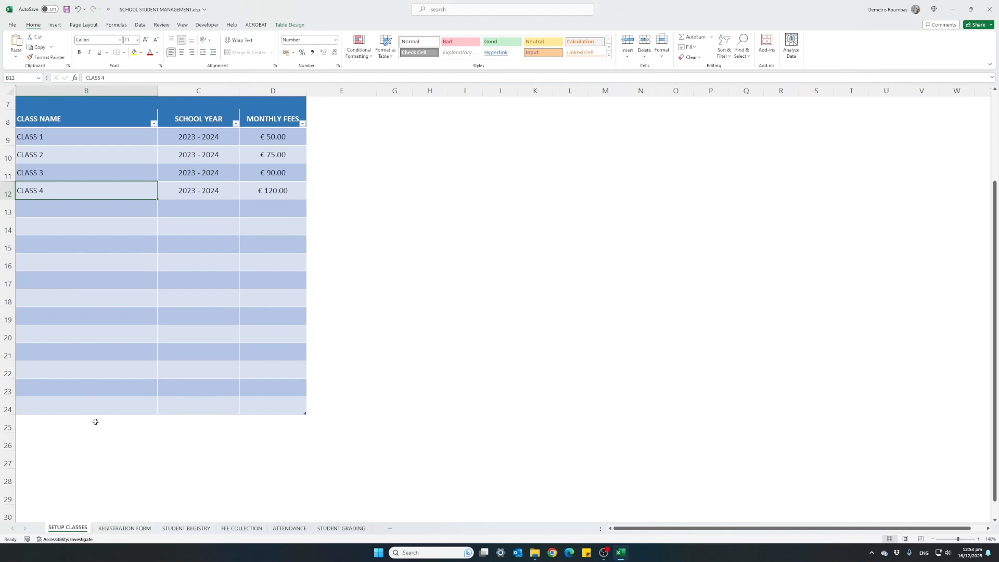
left_click(52, 427)
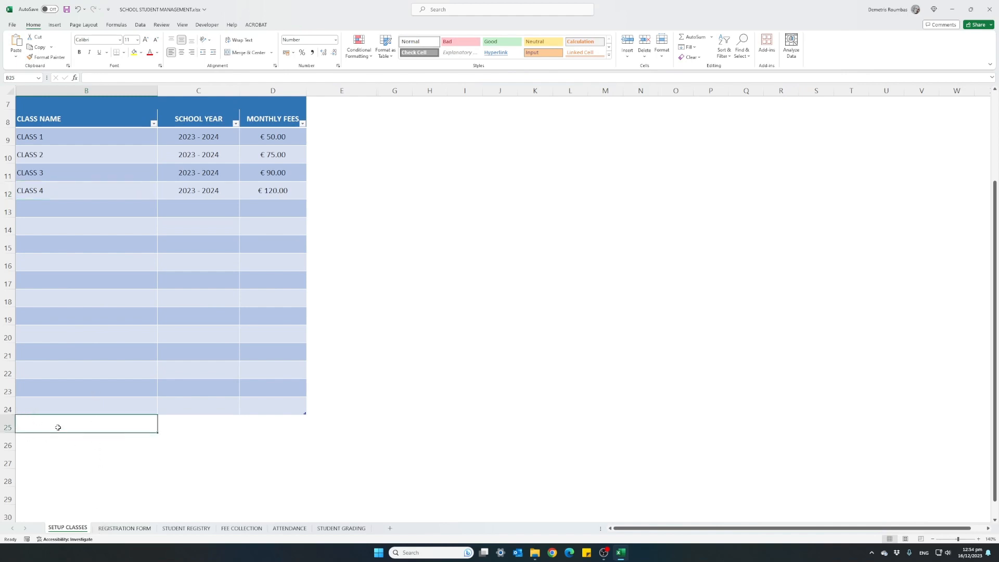
type("DFG")
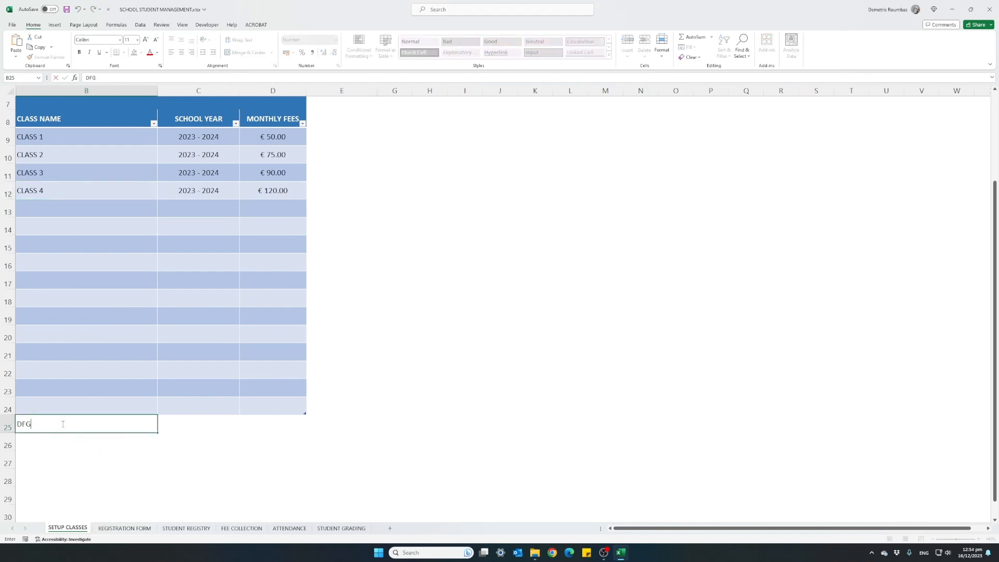
key("Return")
left_click(61, 424)
key("Delete")
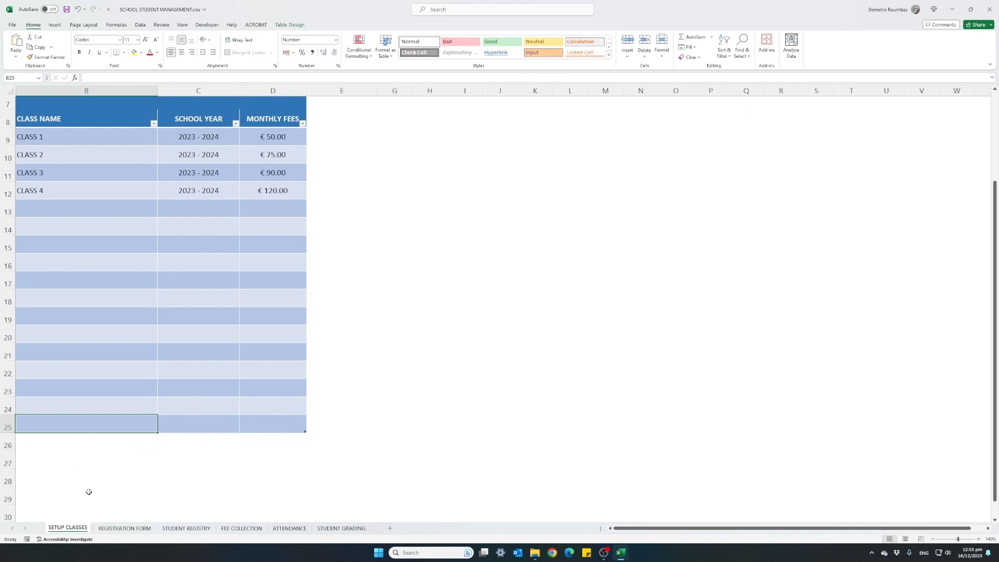
Step: View the blank Student Registration Form on the REGISTRATION FORM sheet
left_click(124, 528)
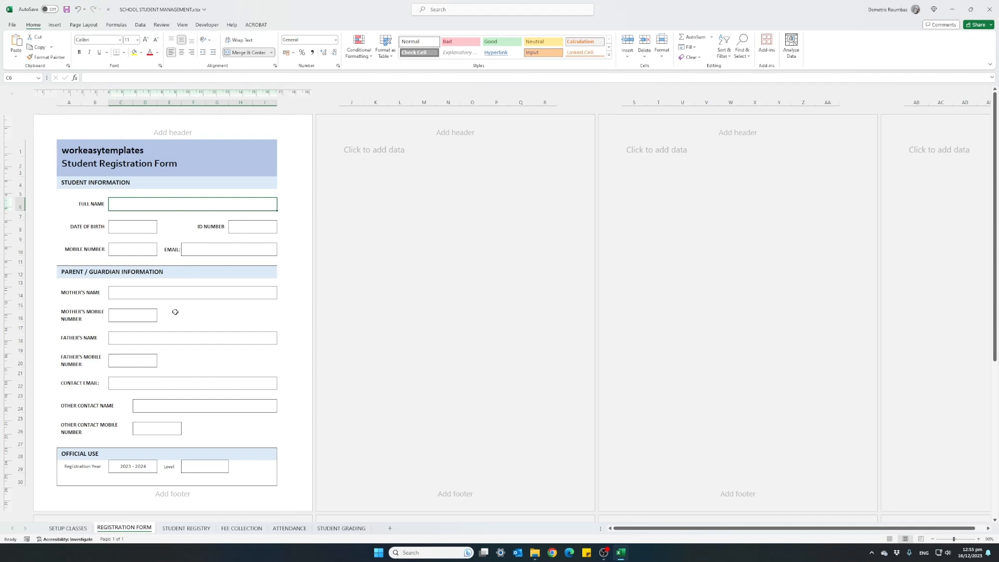
Step: Fill the STUDENT NAME column of the STUDENT REGISTRY sheet with the series STUDENT 1 through STUDENT 17, starting in row 5
left_click(194, 529)
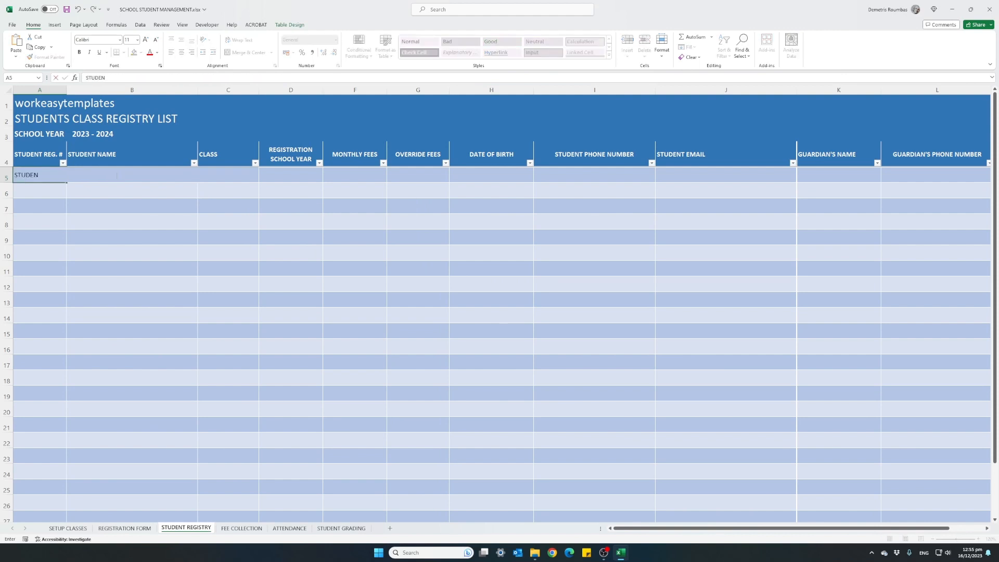
left_click(115, 175)
type("ST")
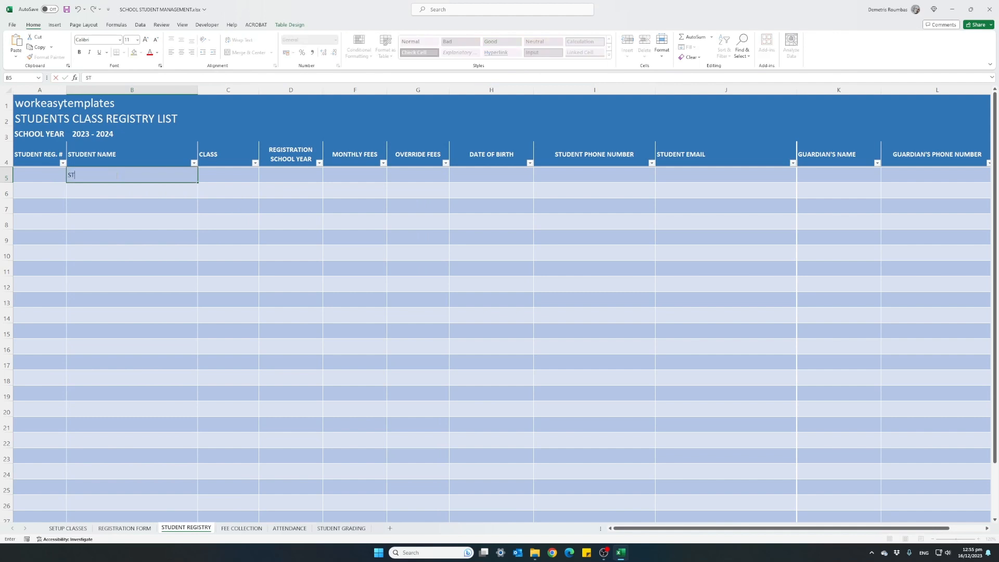
type("UDENT 1")
key("Return")
type("STUDENT 2")
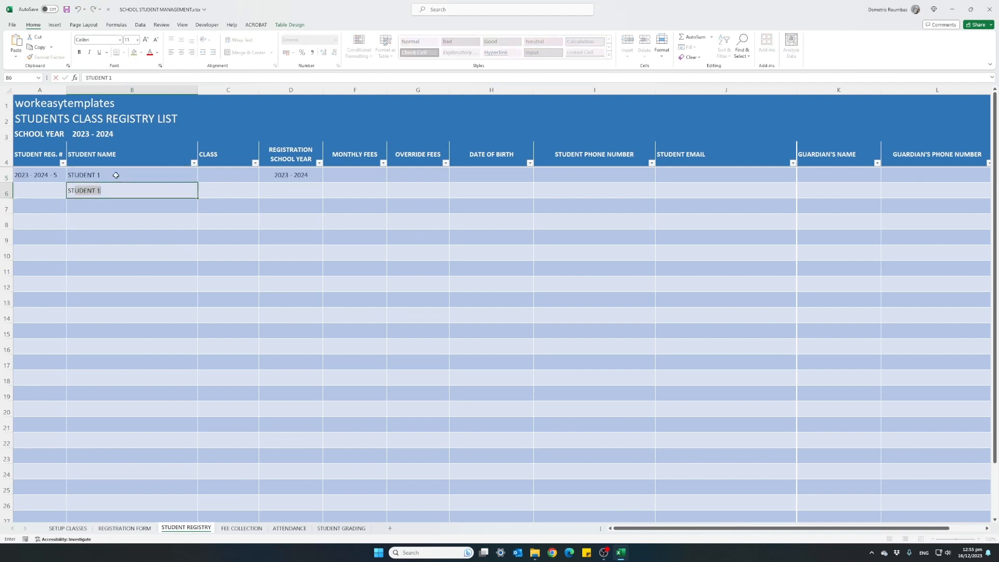
key("Return")
left_click_drag(116, 175, 198, 431)
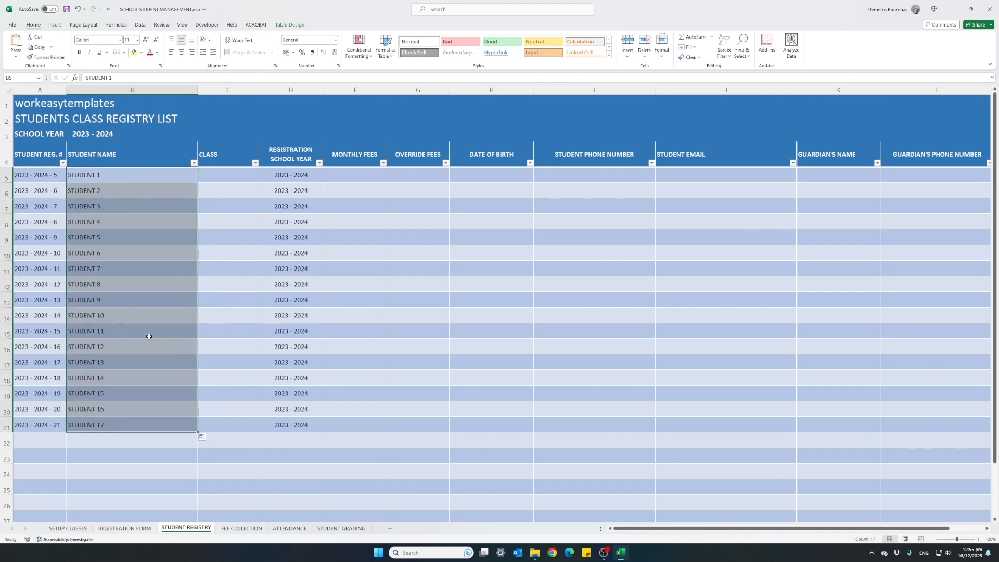
Step: Assign CLASS 1 to STUDENT 1 through STUDENT 5 in the CLASS column of the STUDENT REGISTRY sheet
left_click(225, 178)
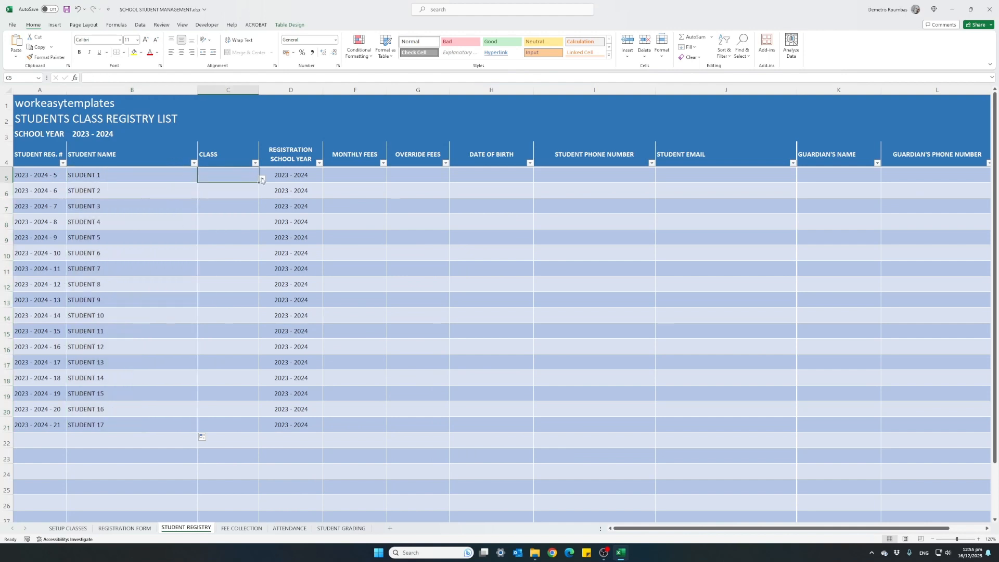
left_click(262, 179)
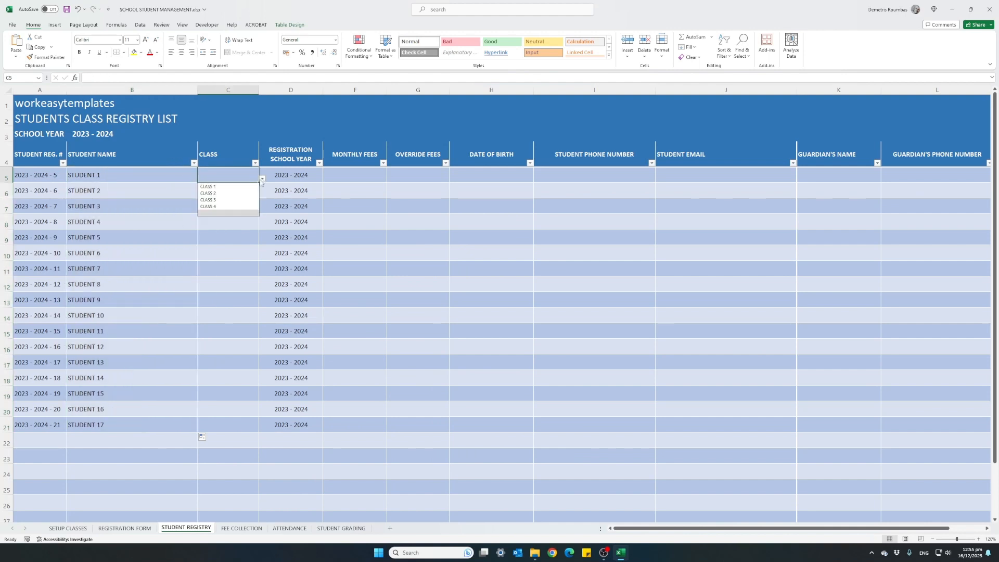
left_click(232, 187)
left_click(239, 194)
left_click(262, 195)
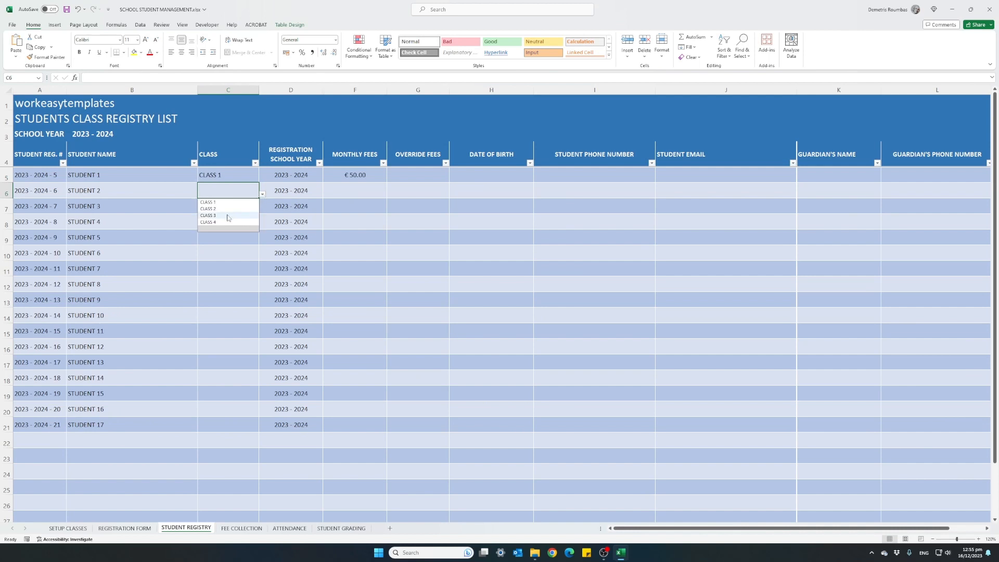
left_click(227, 205)
left_click(230, 207)
left_click(262, 210)
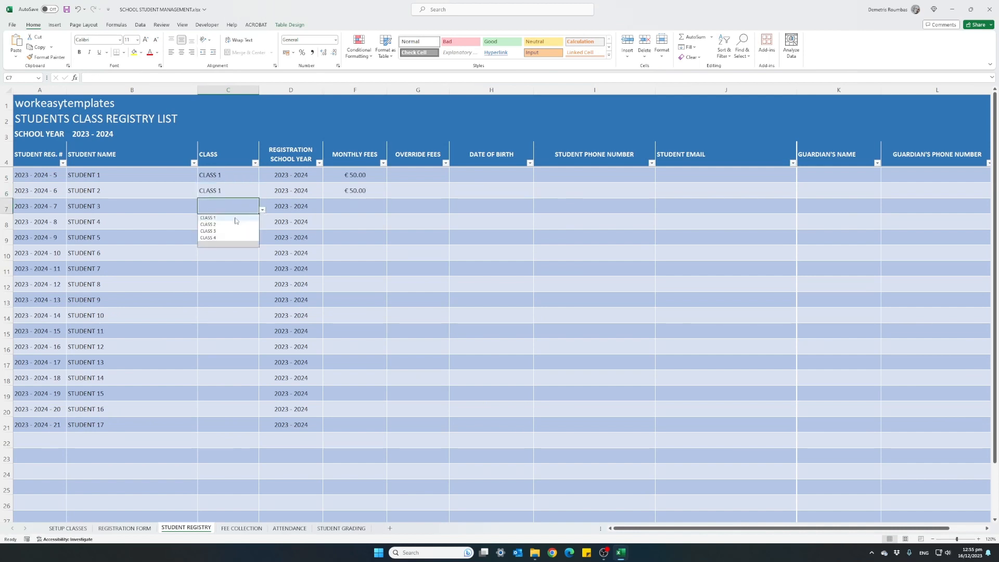
left_click(229, 220)
left_click(227, 225)
left_click(262, 226)
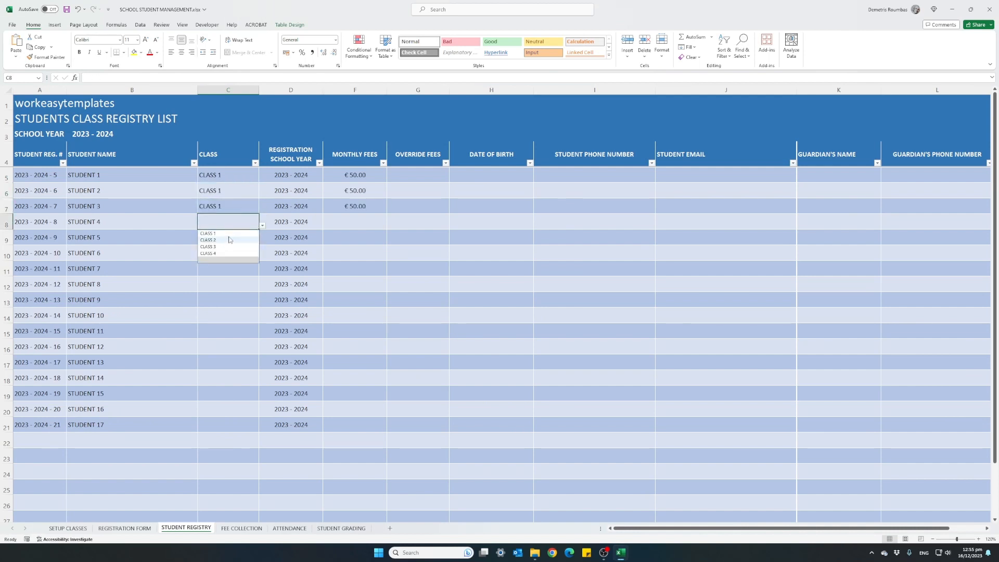
left_click(229, 236)
left_click(245, 243)
left_click(262, 242)
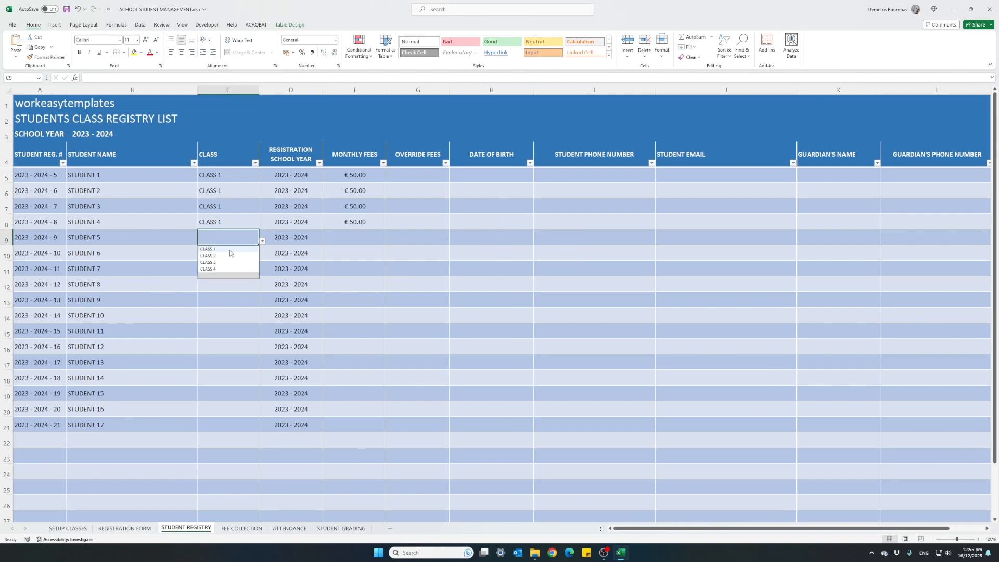
left_click(229, 249)
Step: Assign CLASS 2 to STUDENT 6 through STUDENT 9 in the CLASS column
left_click(253, 258)
left_click(262, 257)
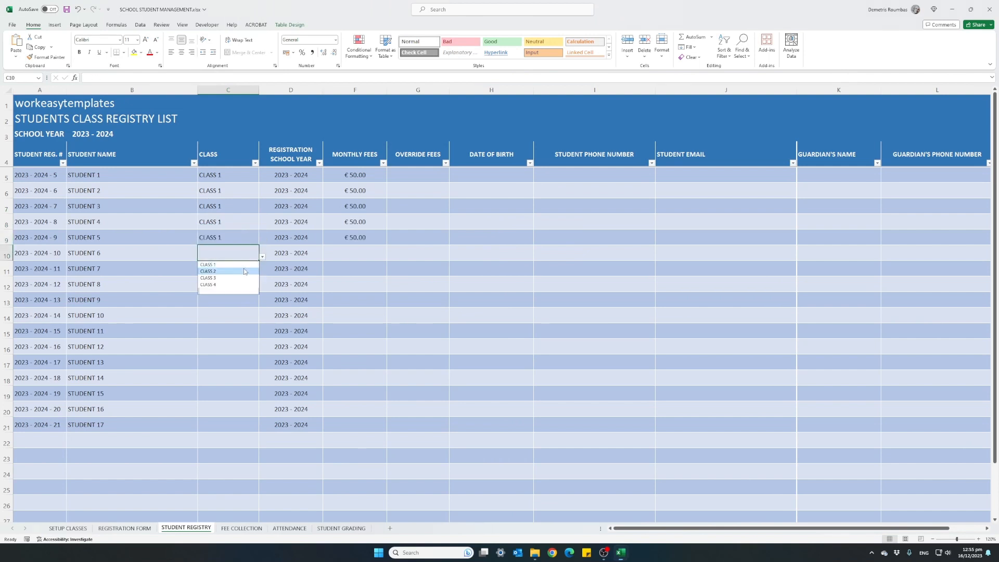
left_click(229, 271)
left_click(244, 268)
left_click(262, 272)
left_click(229, 287)
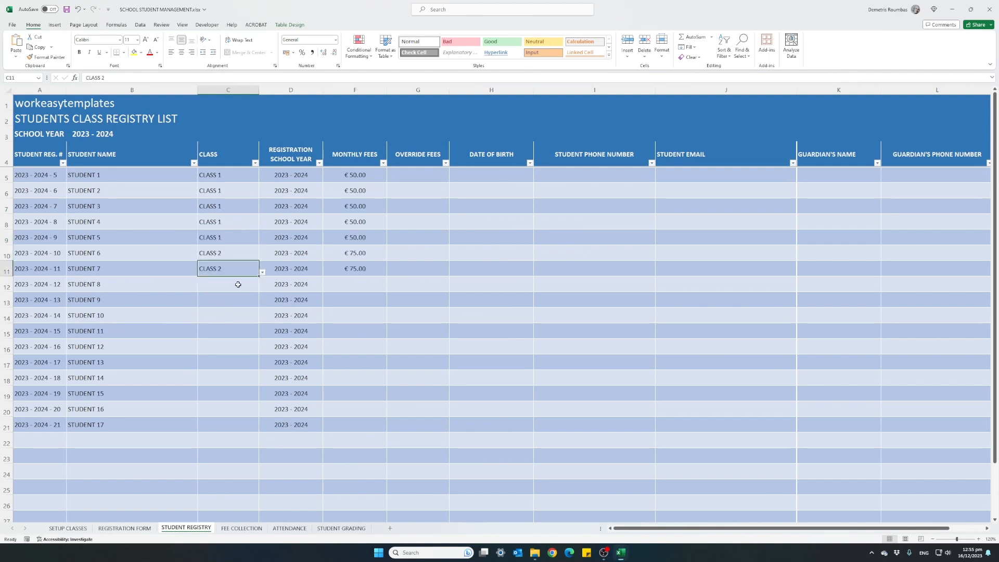
left_click(239, 284)
left_click(263, 288)
left_click(235, 303)
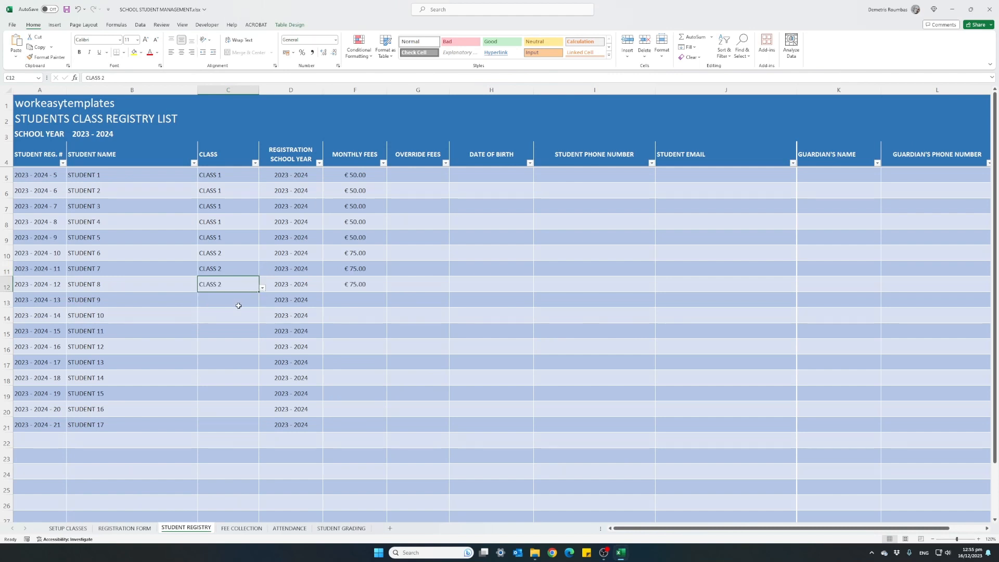
left_click(239, 300)
left_click(262, 304)
left_click(234, 318)
Step: Assign CLASS 3 to STUDENT 10 and copy that class to STUDENT 11 through STUDENT 15
left_click(244, 317)
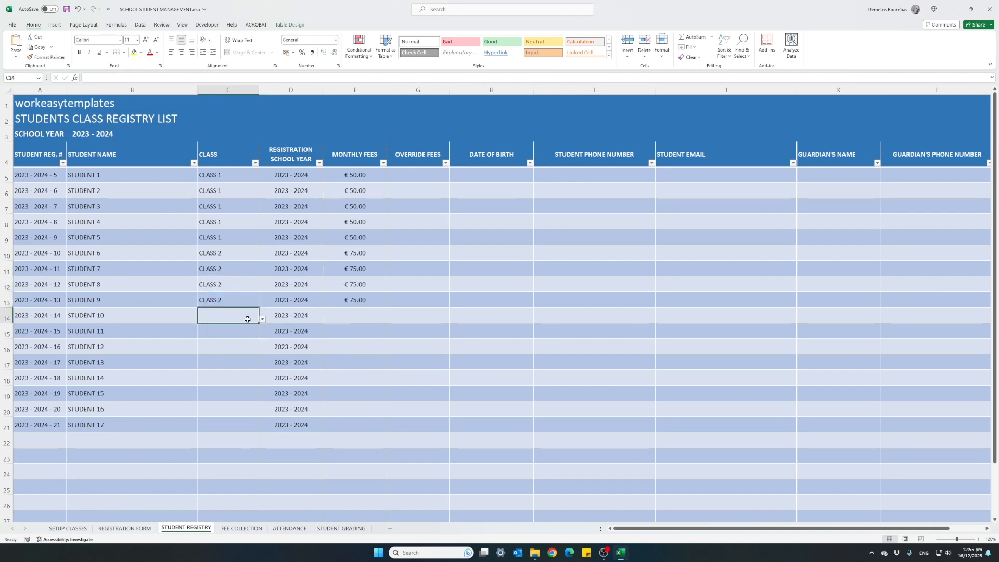
left_click(262, 319)
left_click(233, 340)
key("ctrl+c")
left_click(222, 331)
left_click_drag(222, 331, 239, 390)
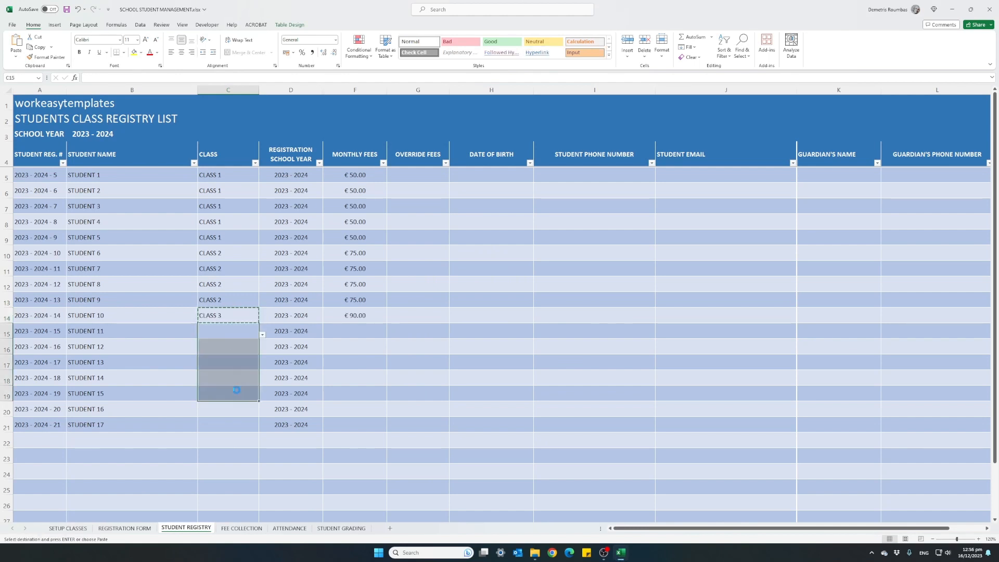
key("ctrl+v")
Step: Assign CLASS 4 to STUDENT 16 and STUDENT 17 in the CLASS column
left_click(232, 409)
left_click(265, 413)
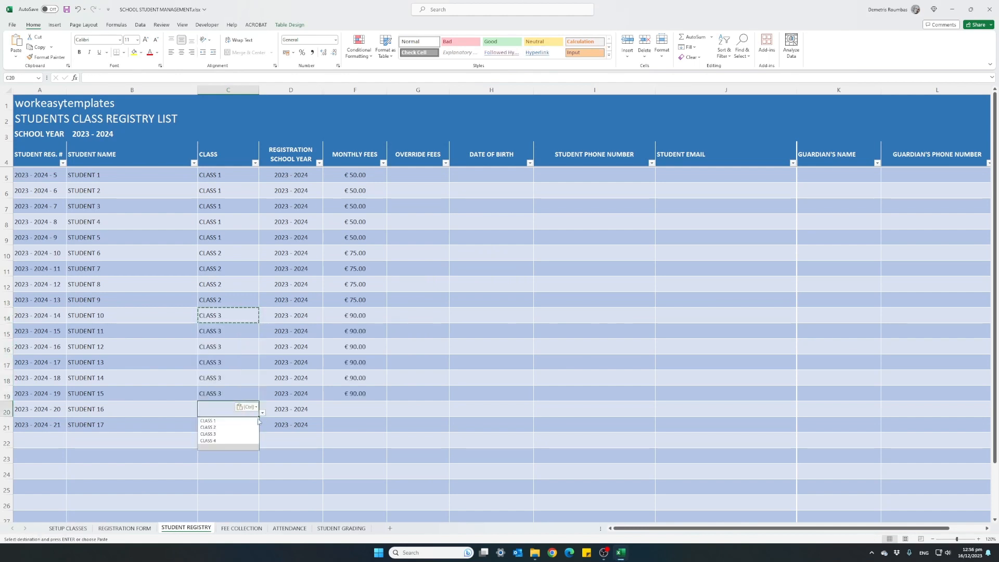
left_click(218, 440)
left_click(252, 428)
left_click(263, 430)
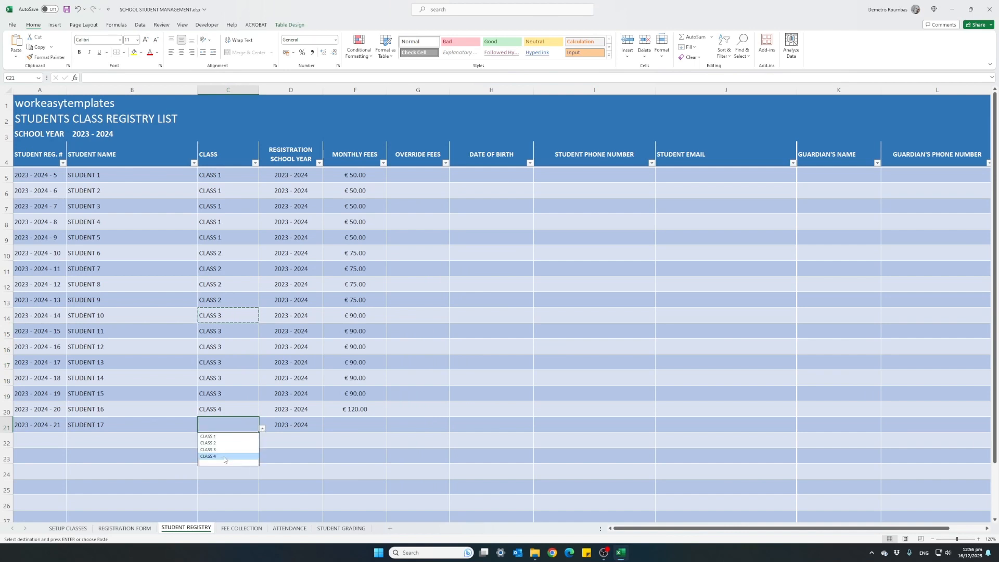
left_click(219, 456)
key("Up")
key("Up")
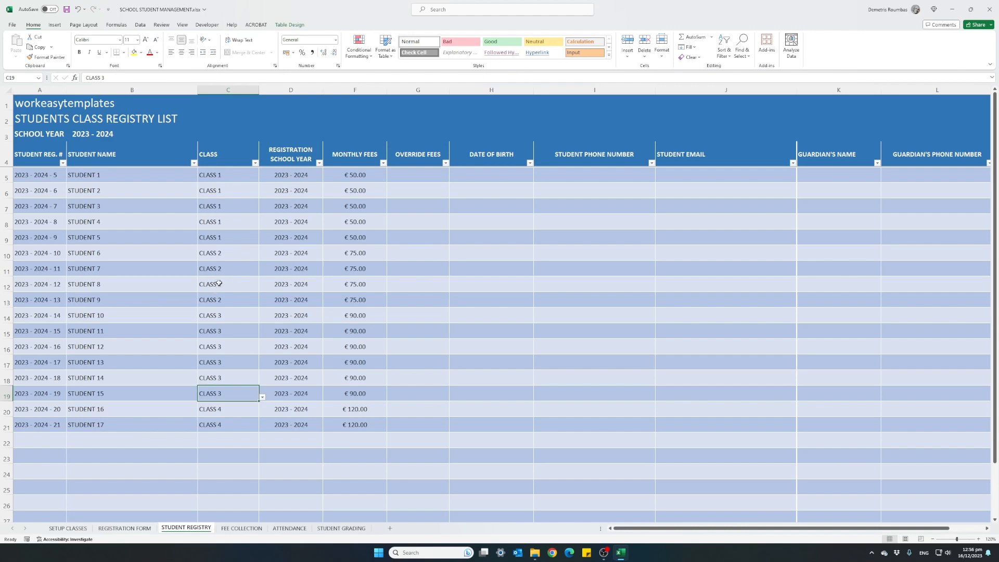
Step: Check the class setup on the SETUP CLASSES sheet and return to the STUDENT REGISTRY sheet
left_click(77, 528)
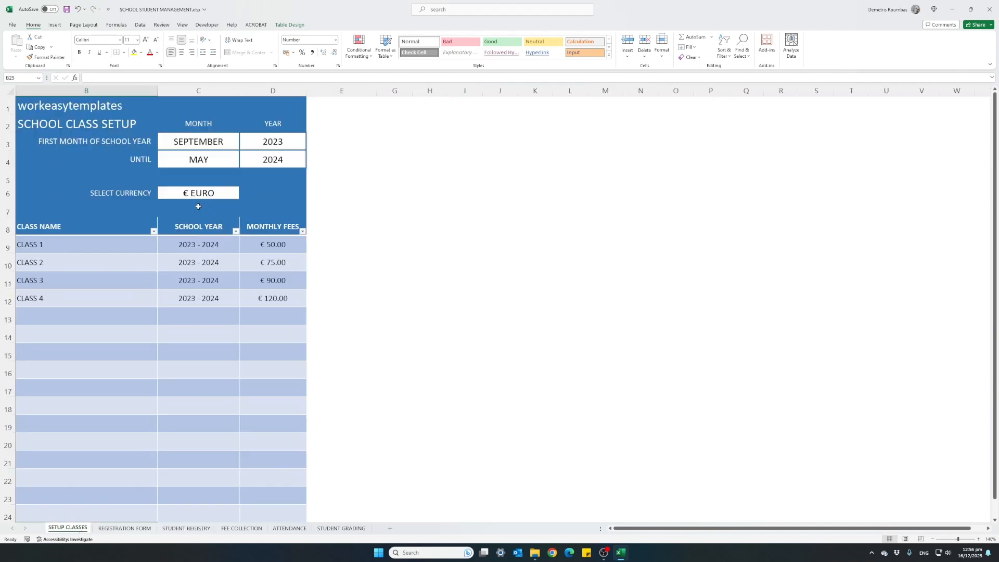
left_click(190, 529)
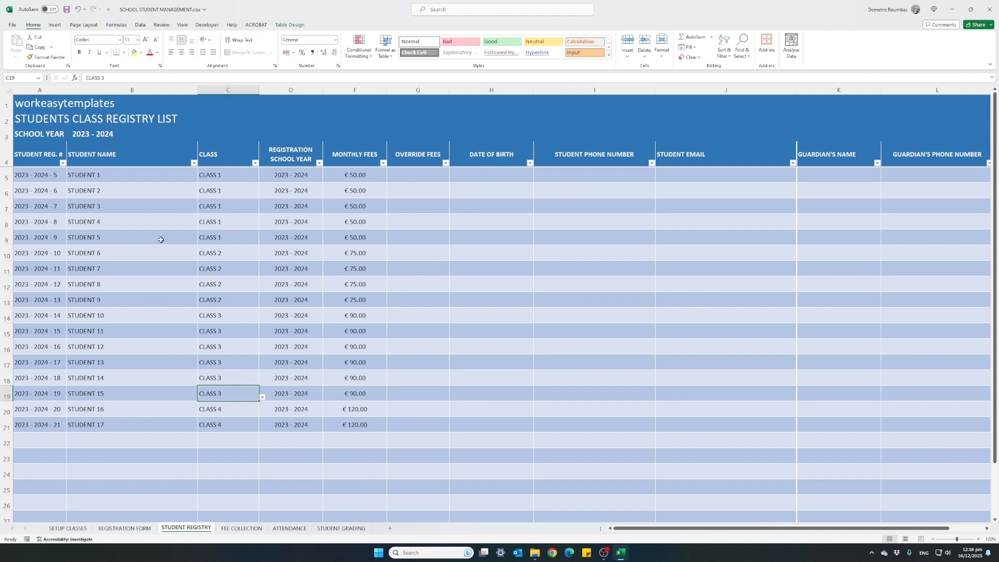
Step: Enter an override fee of 40 for STUDENT 6 in the OVERRIDE FEES column
left_click(102, 253)
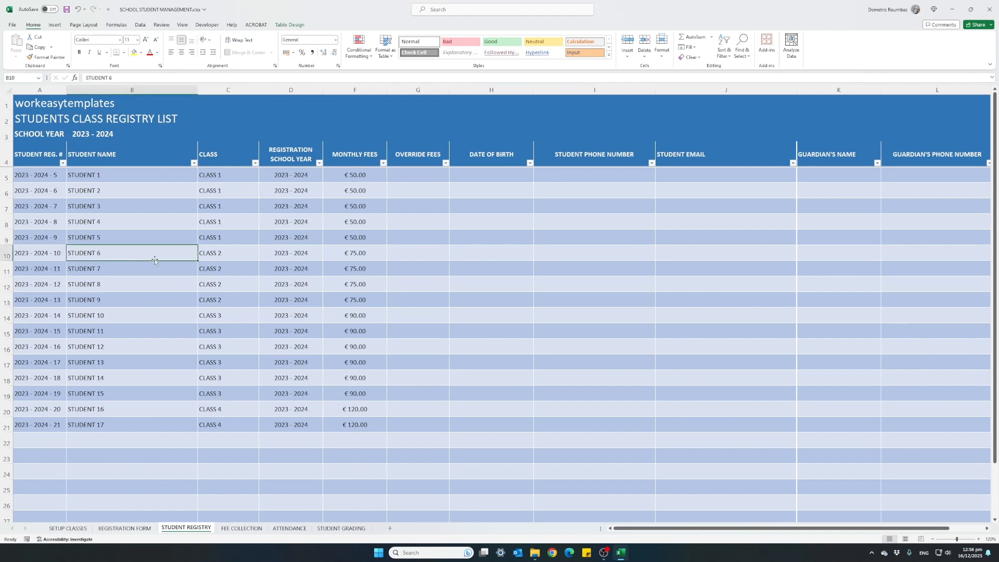
left_click(330, 254)
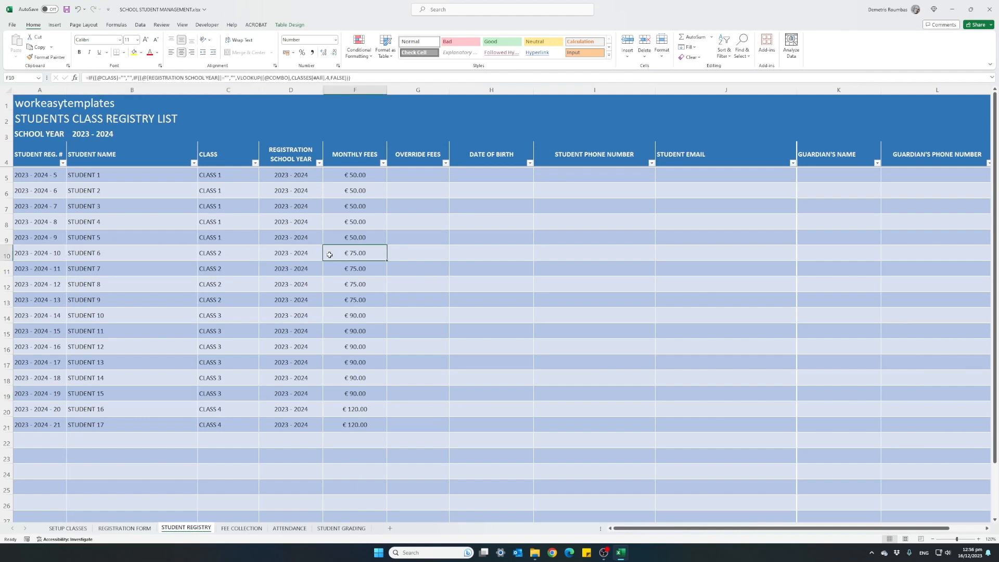
left_click(404, 253)
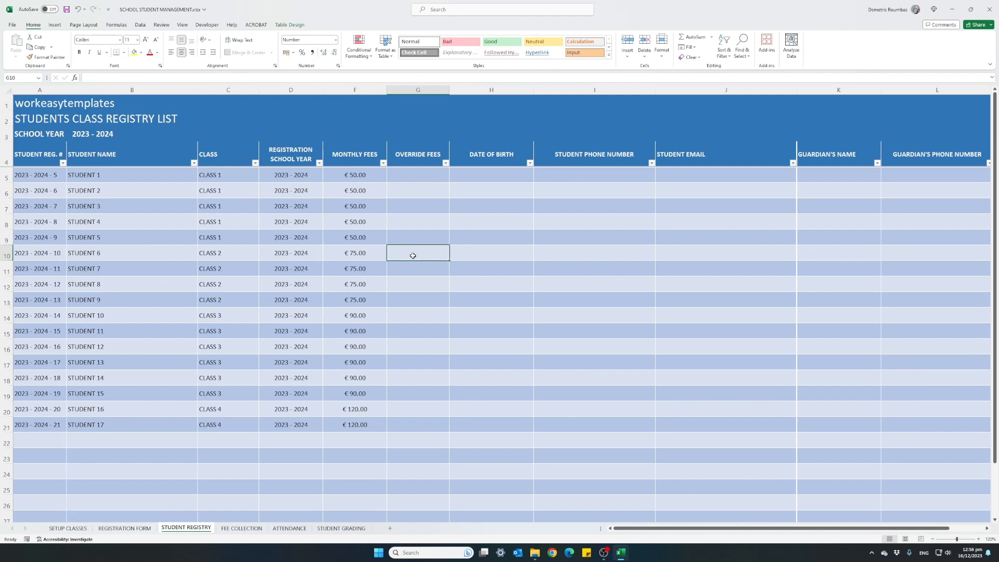
type("40")
key("Return")
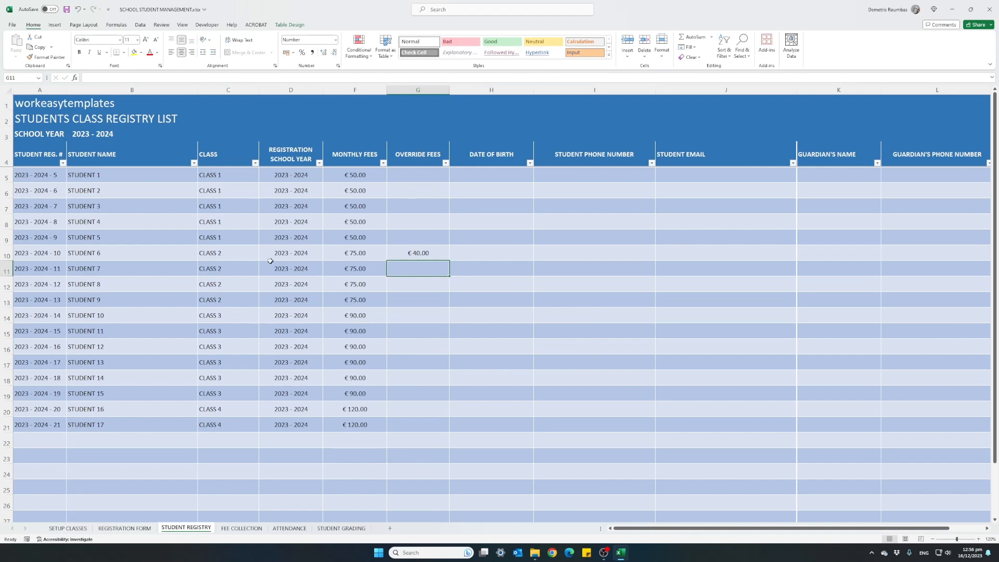
left_click(400, 253)
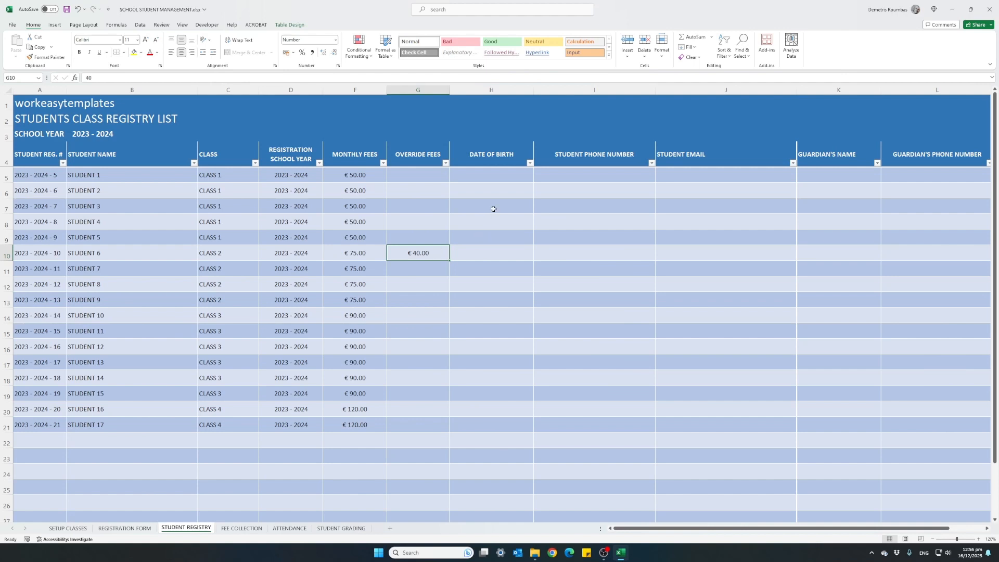
Step: Fill in the dates of birth for STUDENT 1 and STUDENT 2 in the DATE OF BIRTH column
left_click(490, 178)
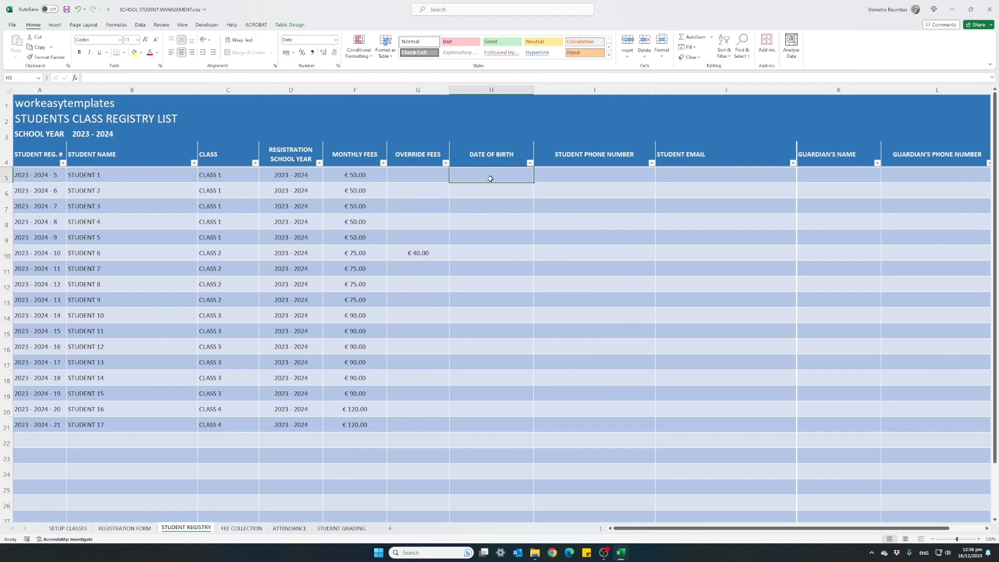
type("01/01/")
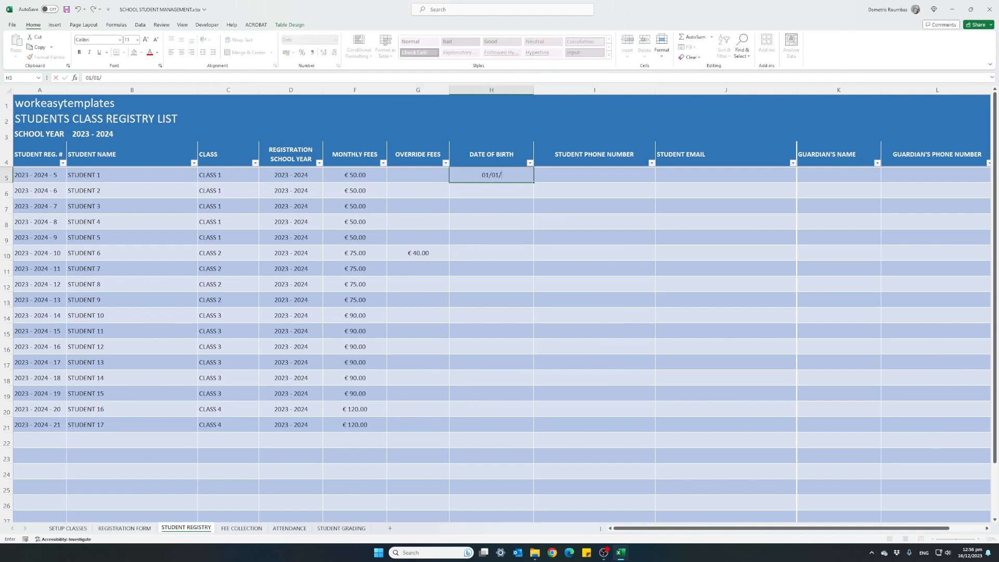
type("2000")
key("Return")
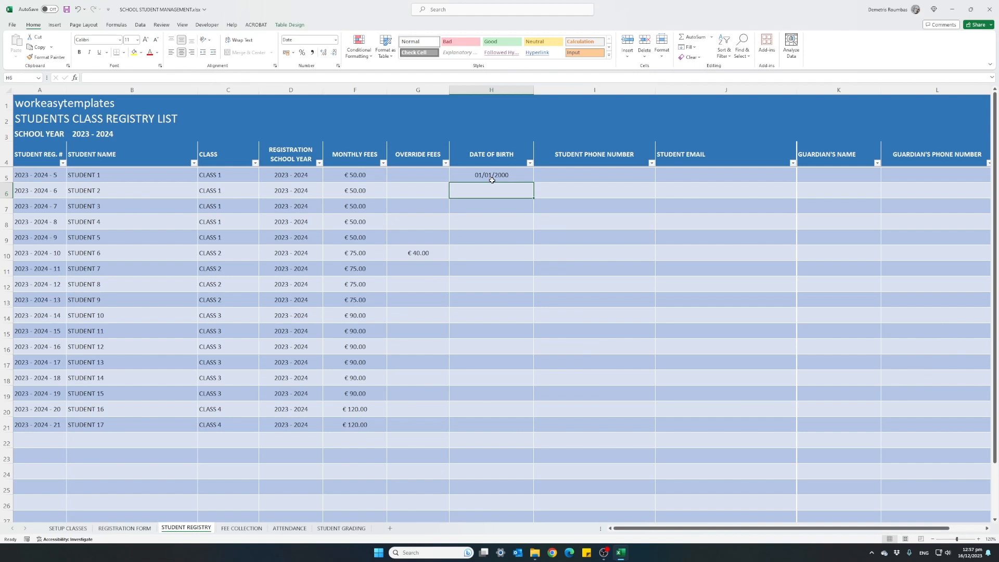
type("12")
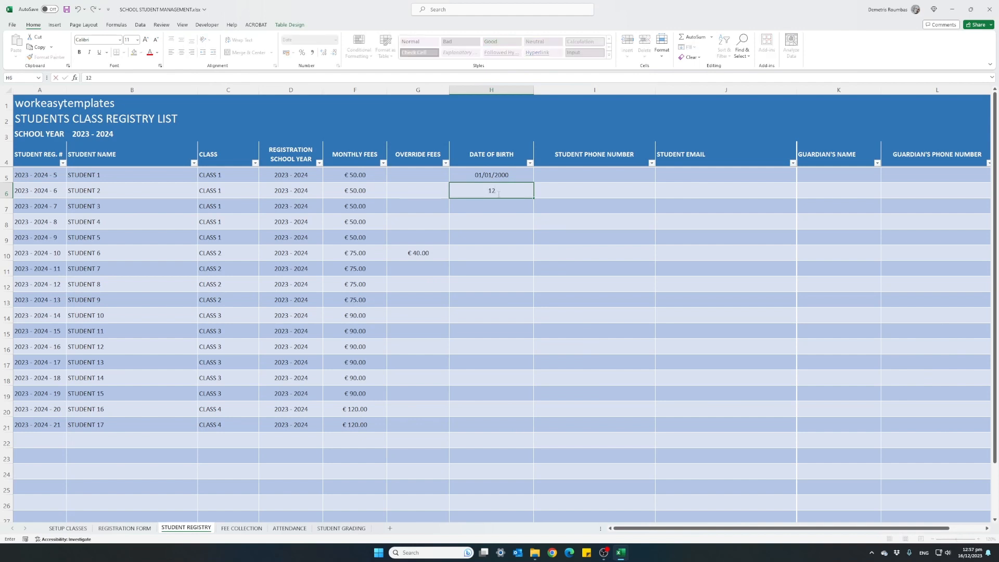
type("/0")
type("6/")
type("2001")
key("Return")
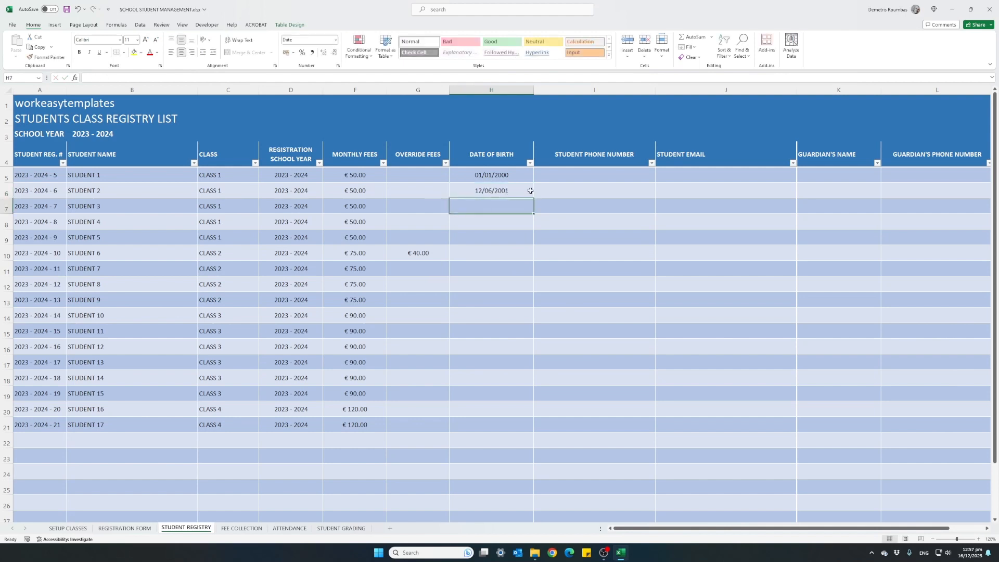
Step: Look over the registry's empty student phone and email columns and the guardian name, phone and email columns
left_click(560, 190)
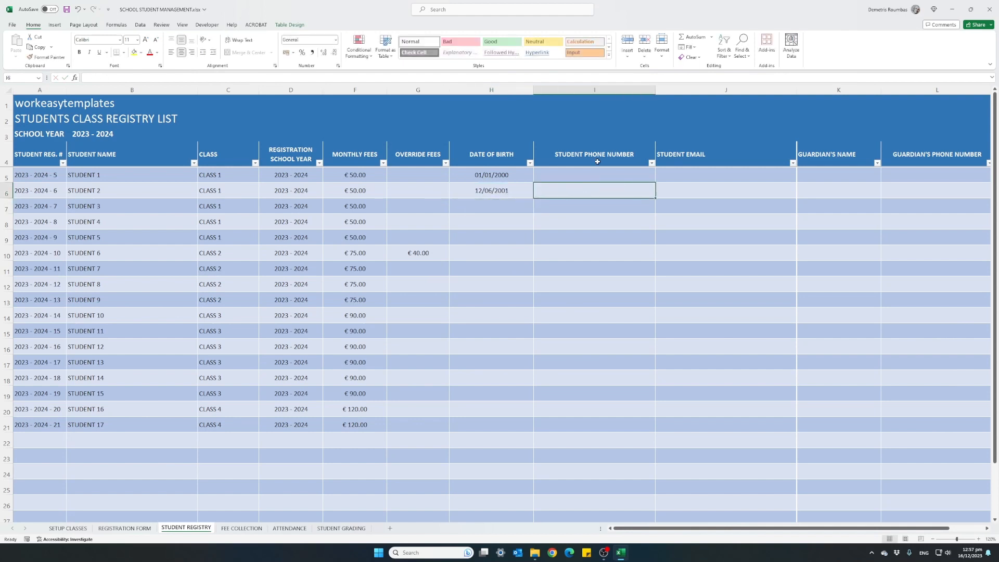
left_click(706, 173)
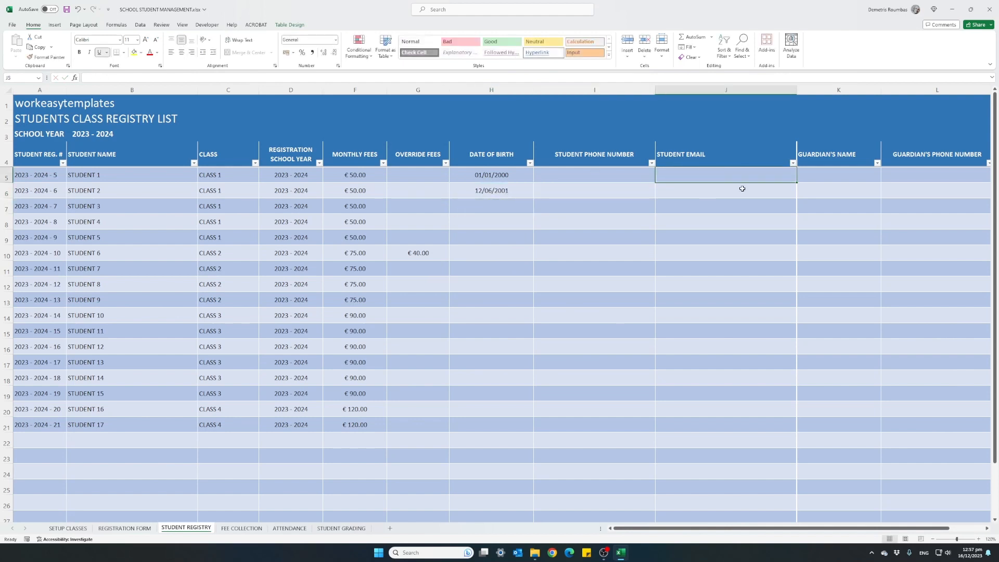
left_click(838, 169)
scroll(713, 530, "right", 3)
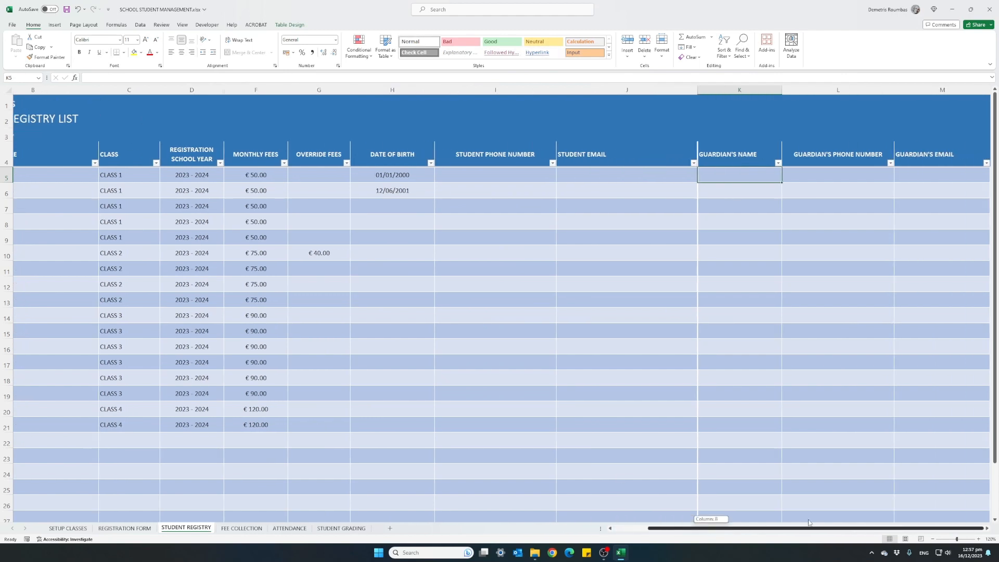
left_click(835, 176)
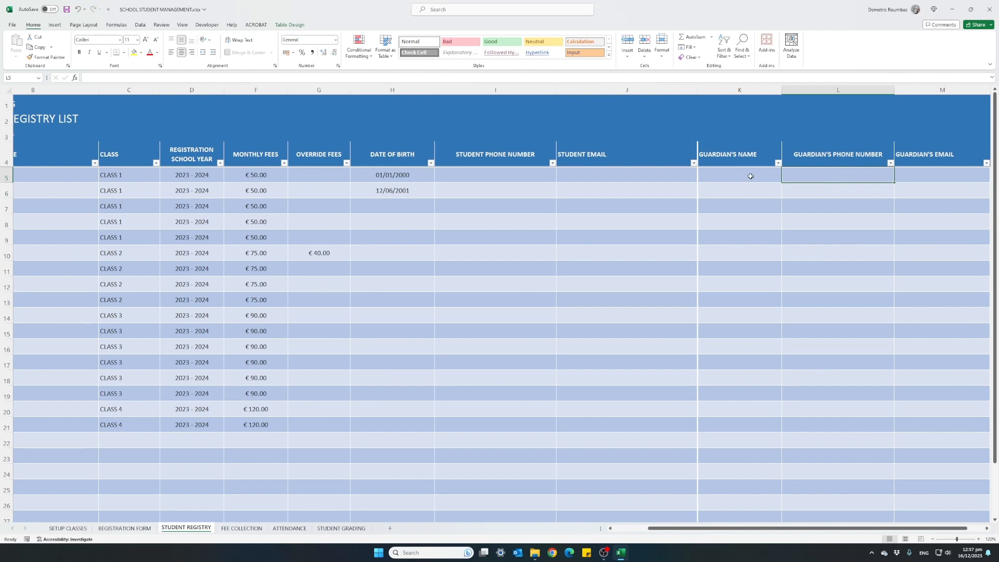
left_click(920, 176)
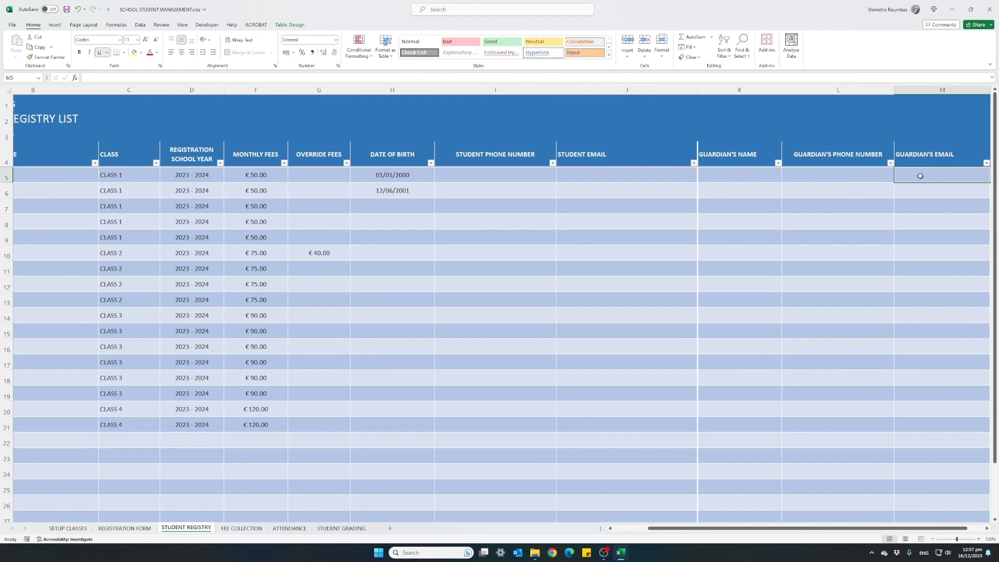
left_click(626, 530)
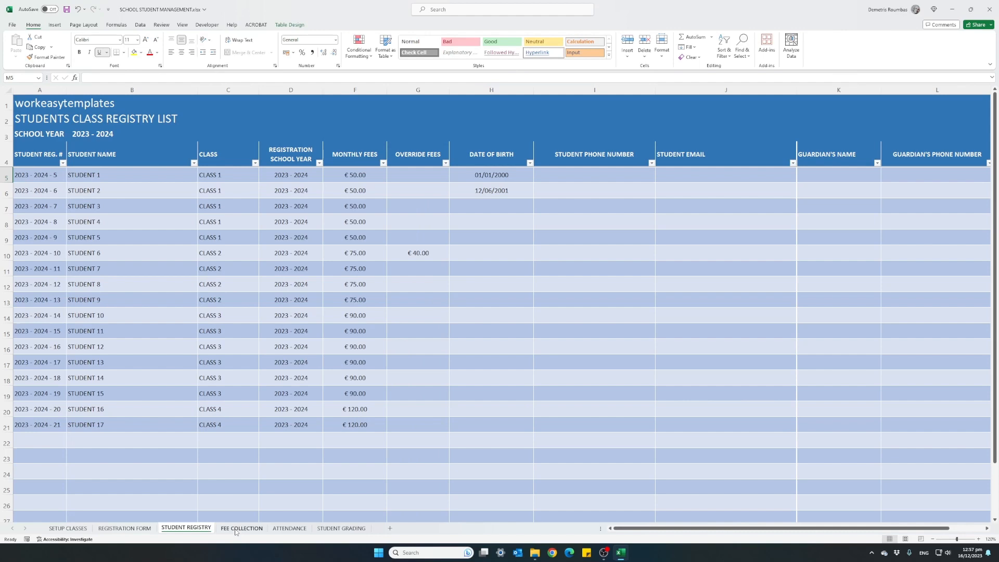
Step: Review the school year's first and last months on the SETUP CLASSES sheet
left_click(80, 531)
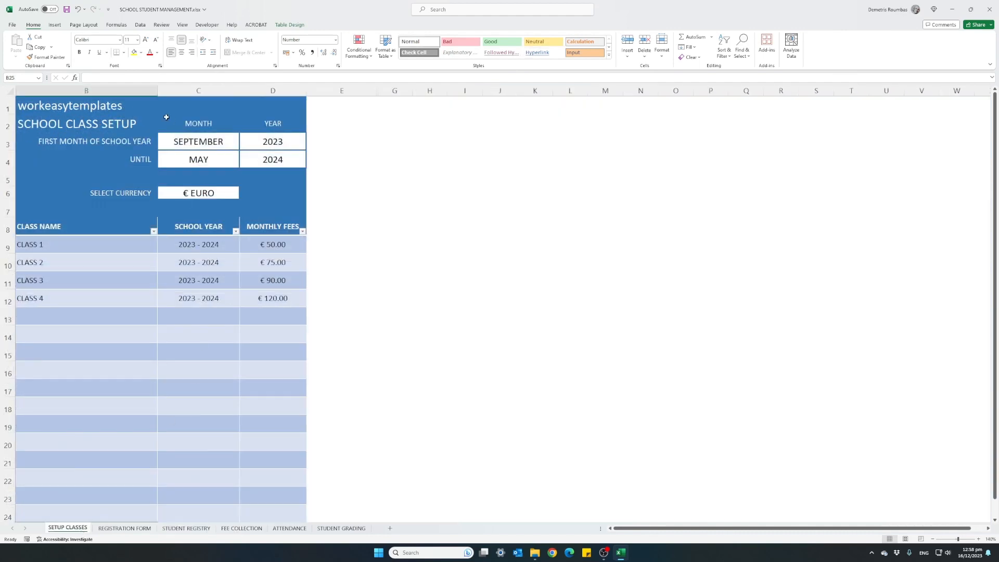
left_click(167, 141)
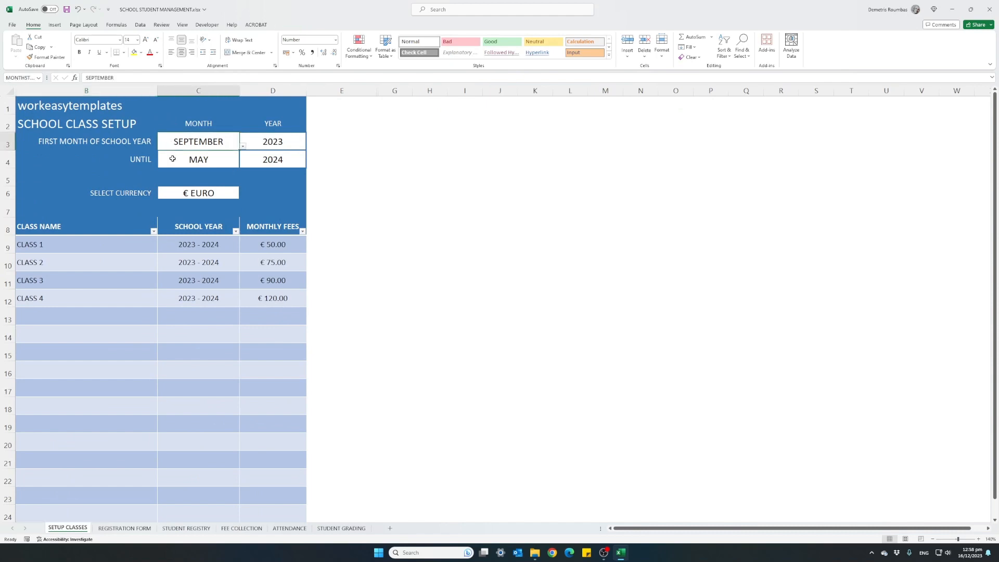
left_click(172, 159)
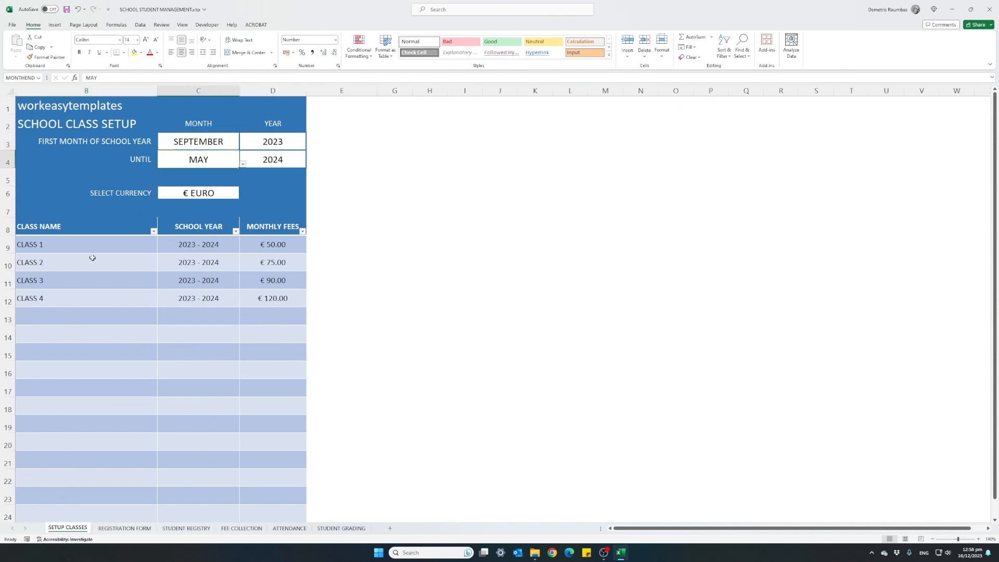
Step: Compare STUDENT 6's monthly fee on the FEE COLLECTION sheet with the class fee and override fee on the STUDENT REGISTRY sheet
left_click(243, 529)
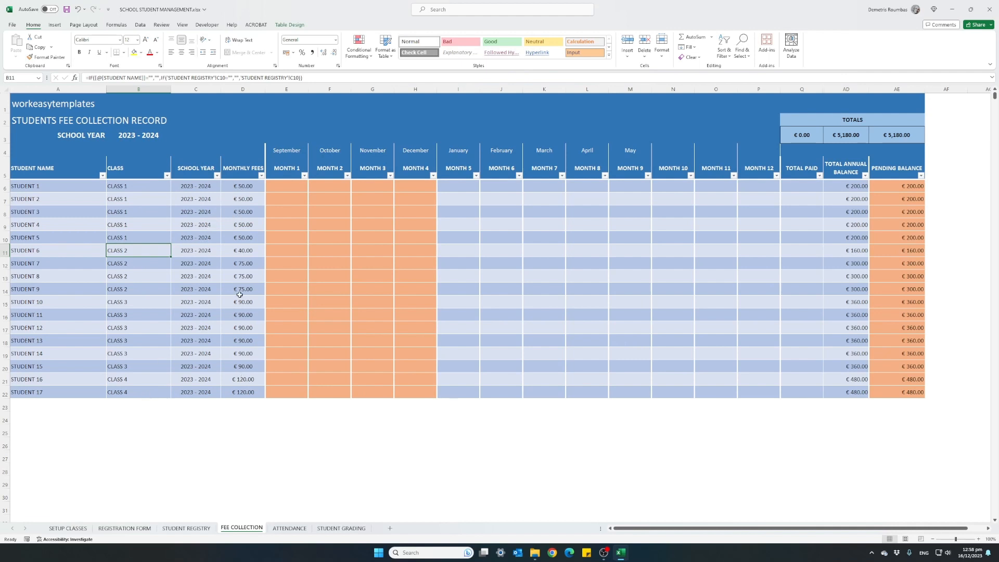
left_click(54, 250)
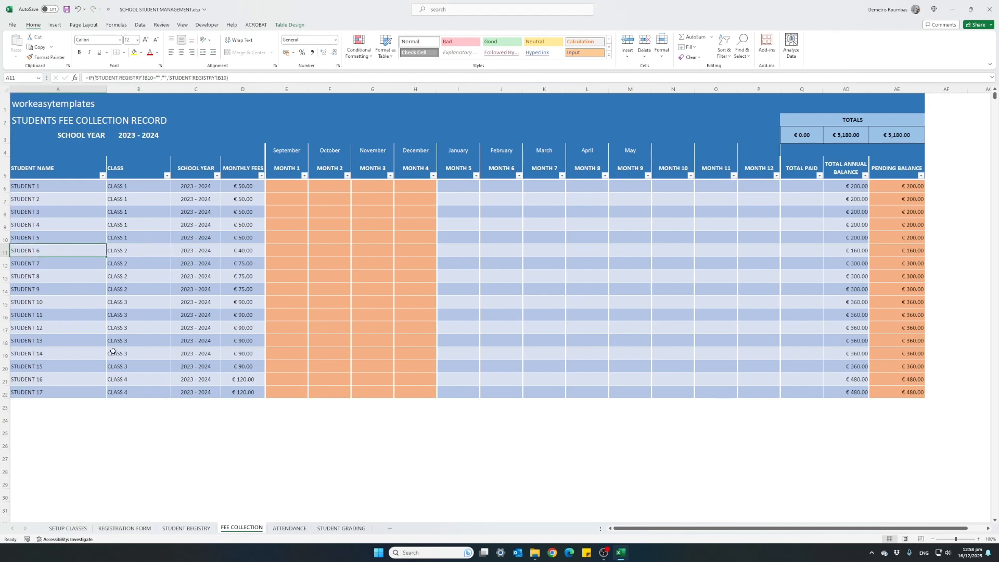
left_click(186, 528)
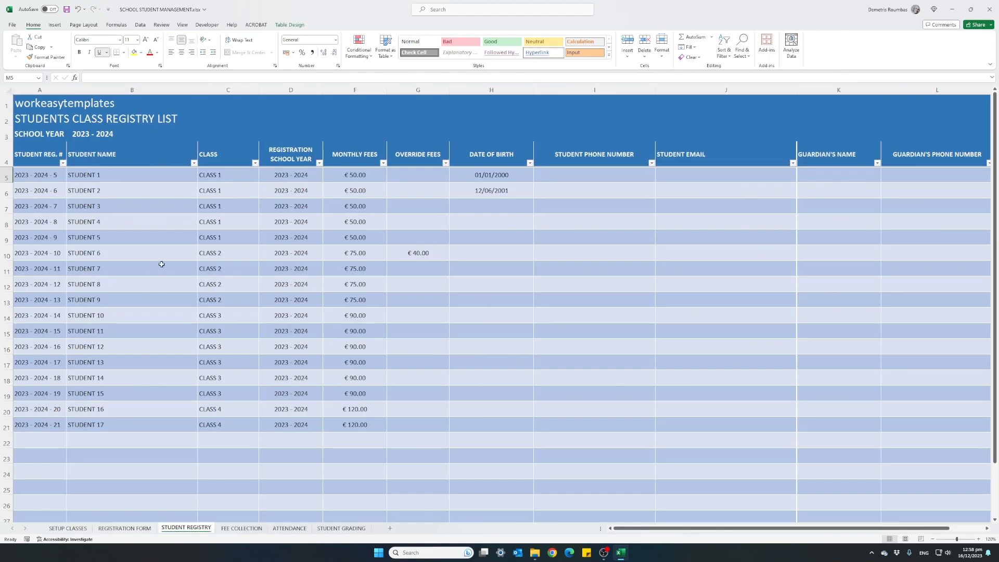
left_click(397, 258)
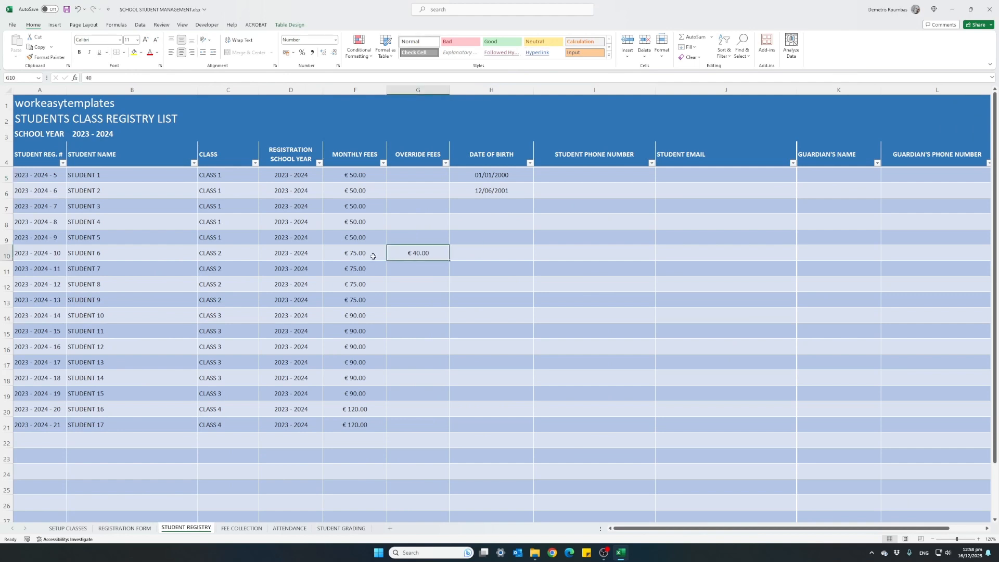
left_click(372, 255)
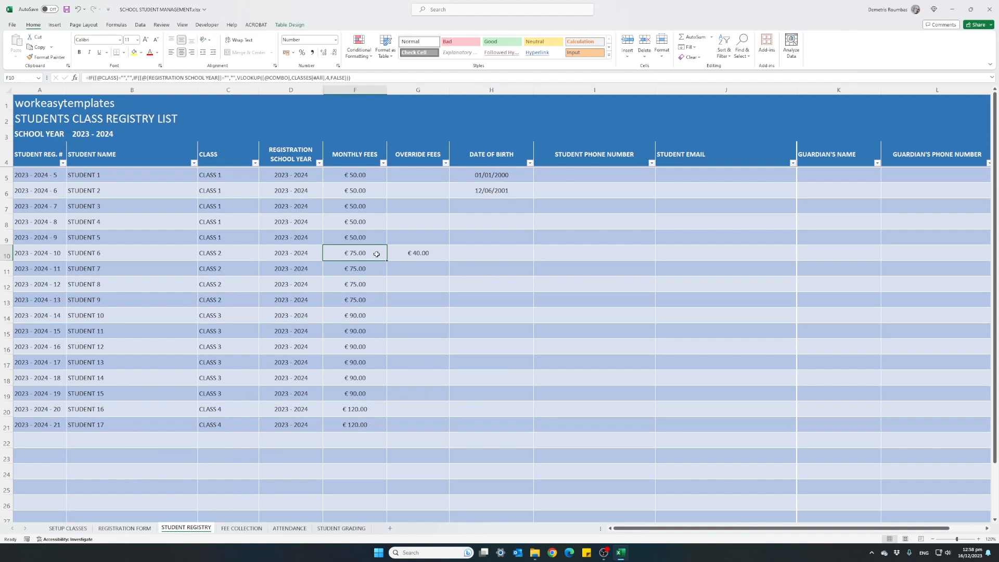
left_click(394, 257)
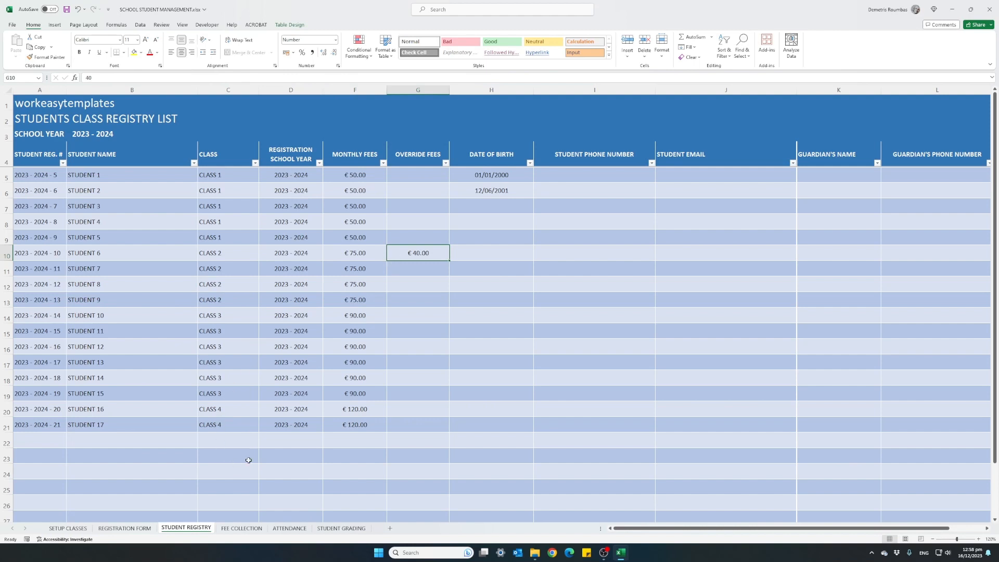
left_click(243, 529)
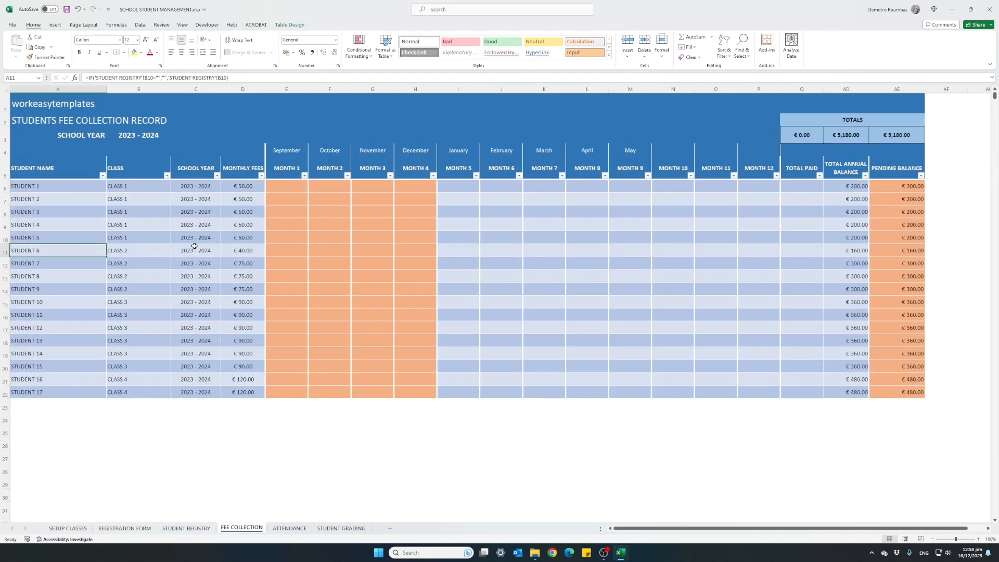
left_click(225, 252)
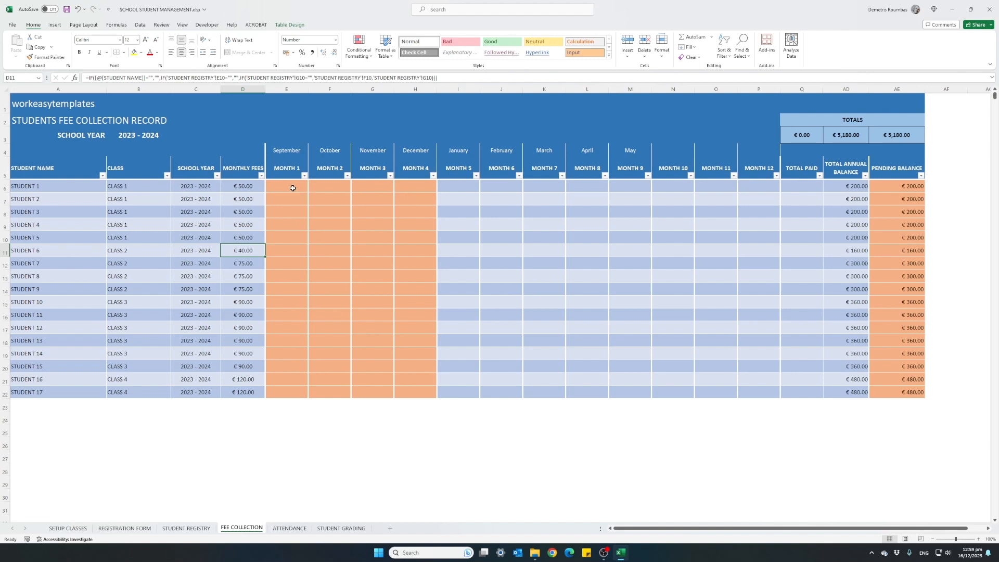
Step: Examine the PENDING BALANCE, TOTAL PAID and TOTAL ANNUAL BALANCE columns and the balance totals on the fee collection record
left_click_drag(886, 187, 887, 389)
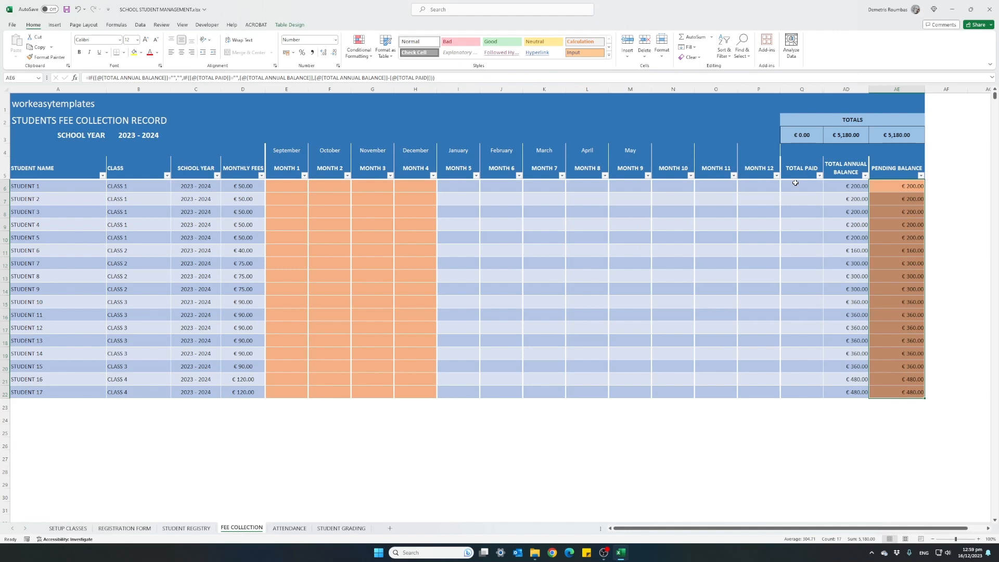
left_click_drag(795, 182, 810, 395)
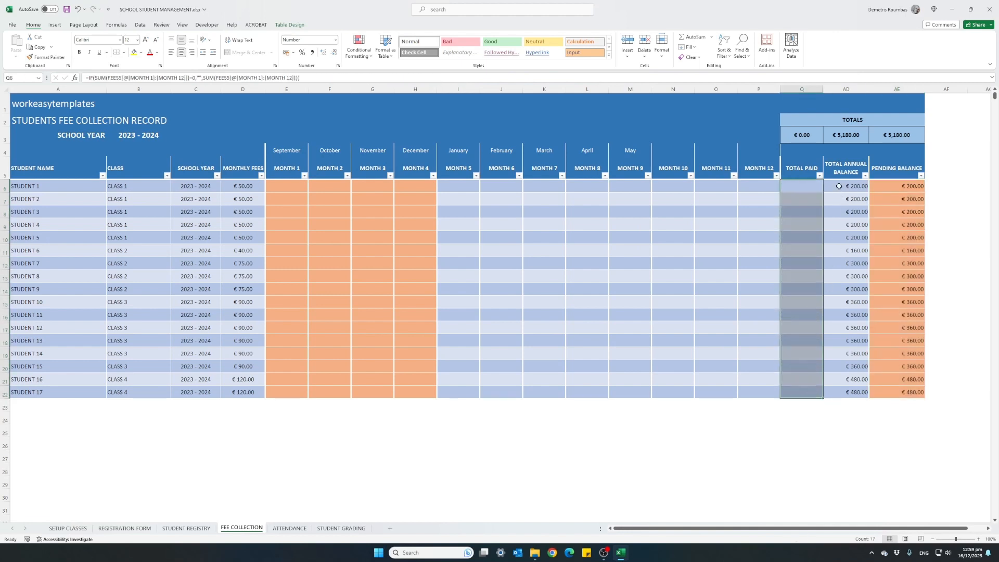
left_click_drag(839, 185, 836, 393)
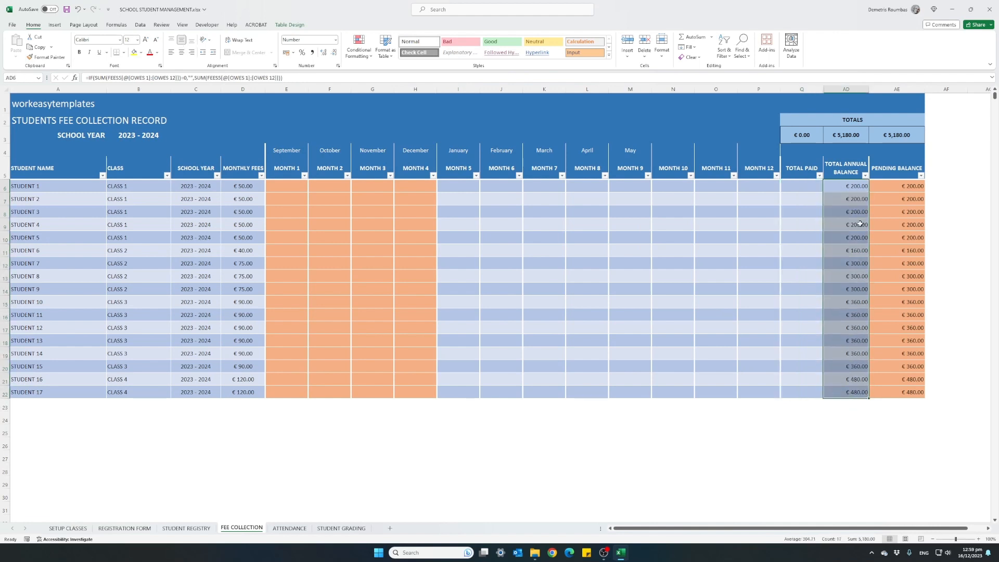
left_click(843, 140)
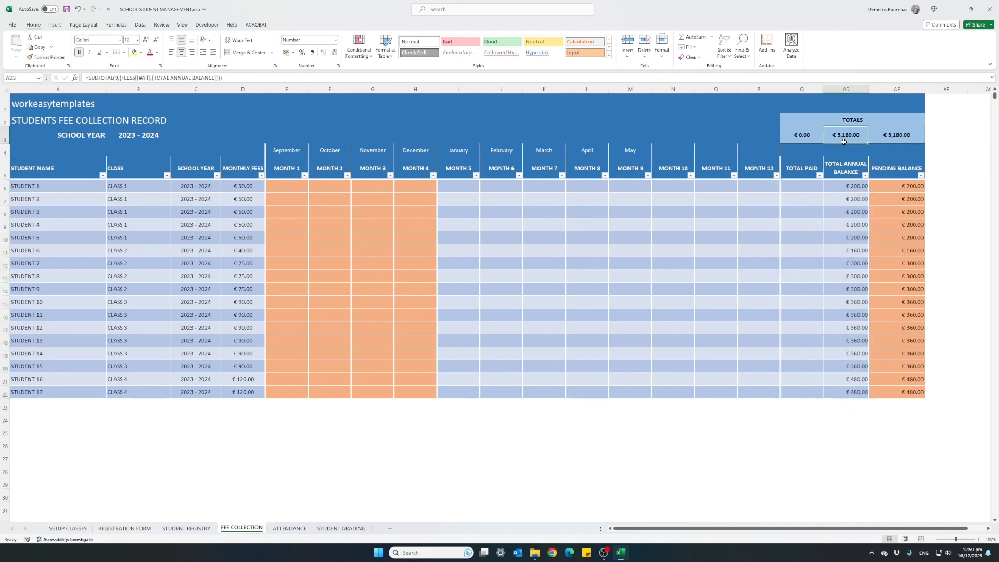
left_click(879, 140)
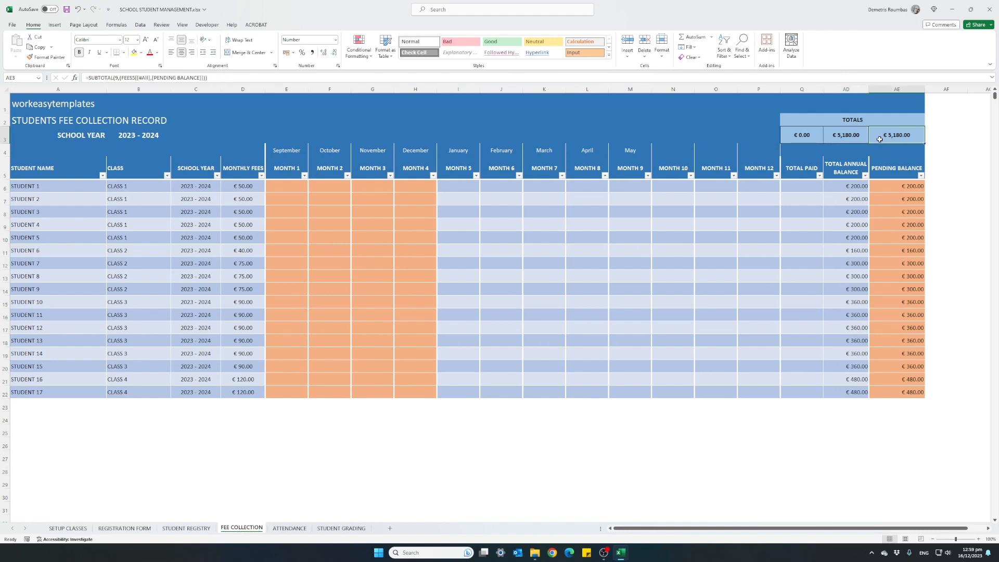
Step: Record payments of 50 for STUDENT 1 in September, October and November, and check the student's pending balance
left_click(284, 185)
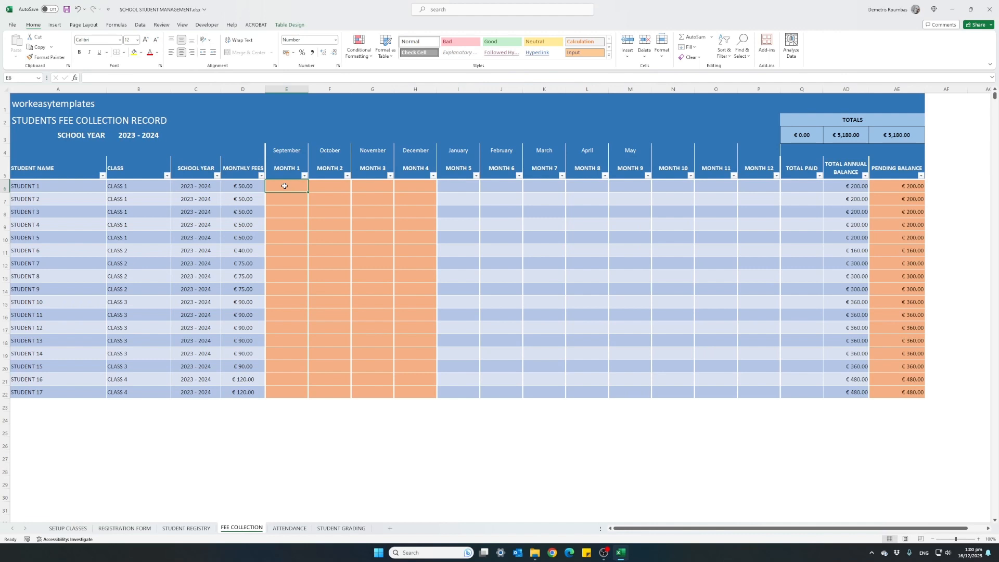
type("50")
key("Tab")
type("50")
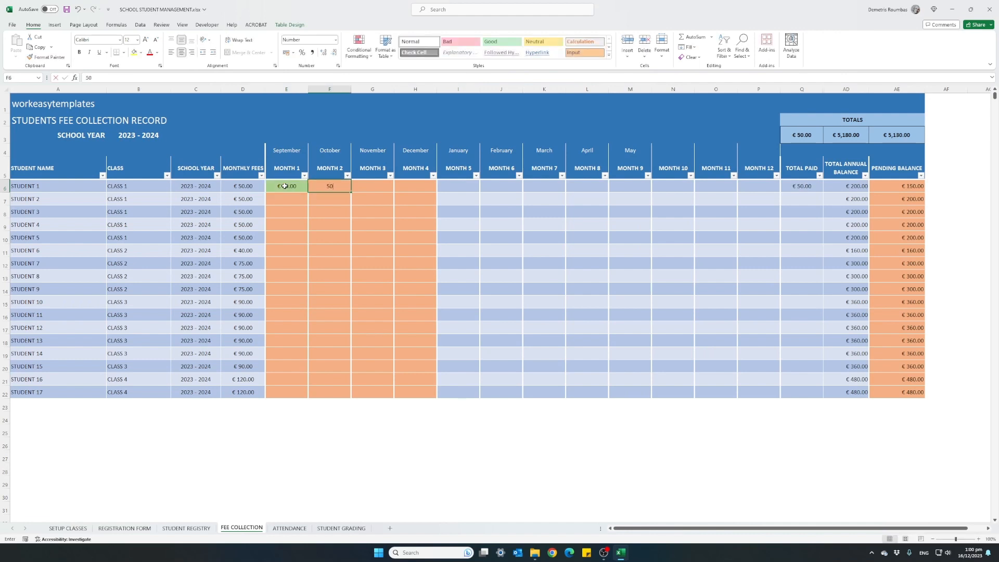
key("Tab")
type("50")
key("Tab")
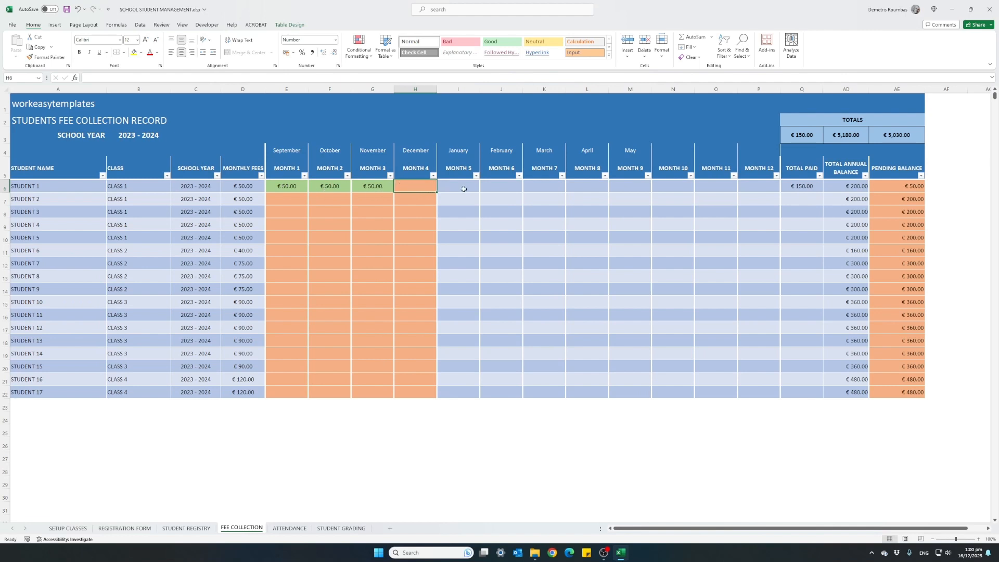
left_click(895, 188)
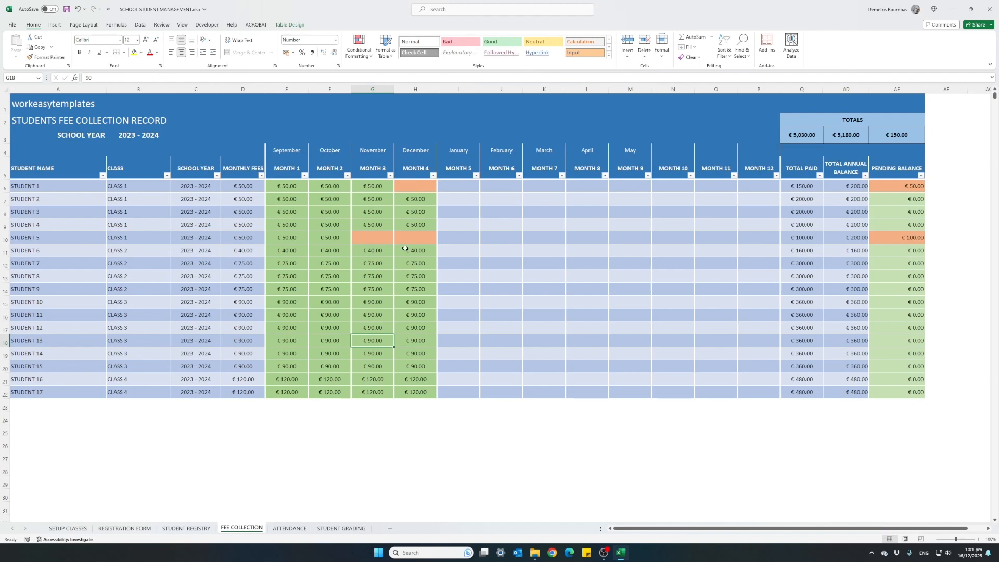
Step: Record a payment of 100 for STUDENT 5 under December and check the student's pending balance and total paid
left_click(883, 187)
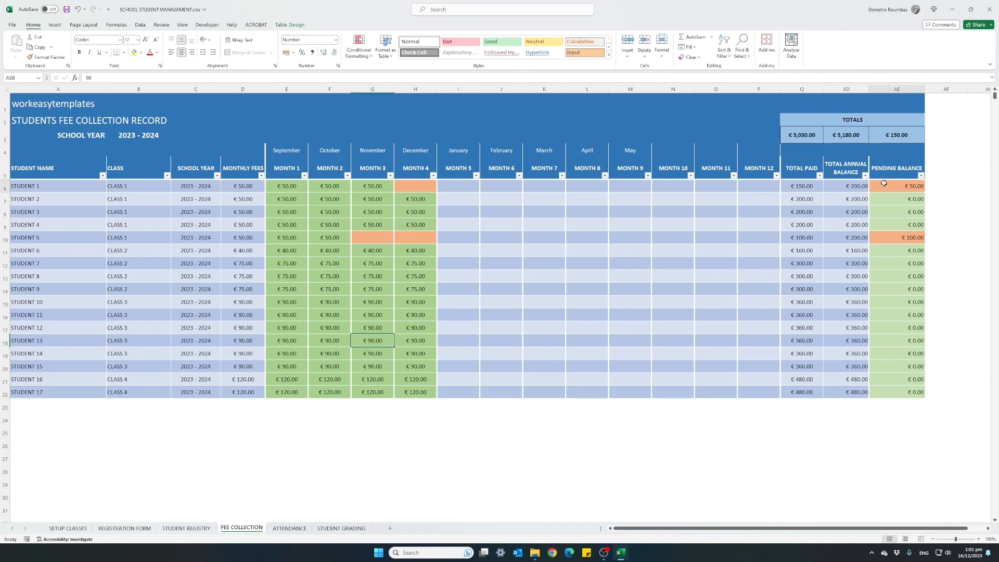
left_click(879, 236)
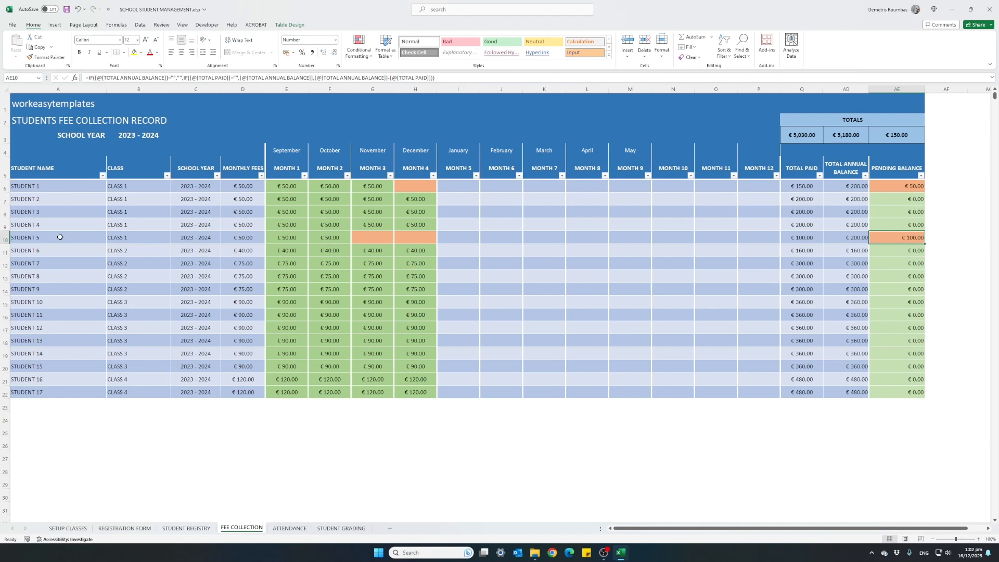
left_click(334, 249)
left_click(416, 239)
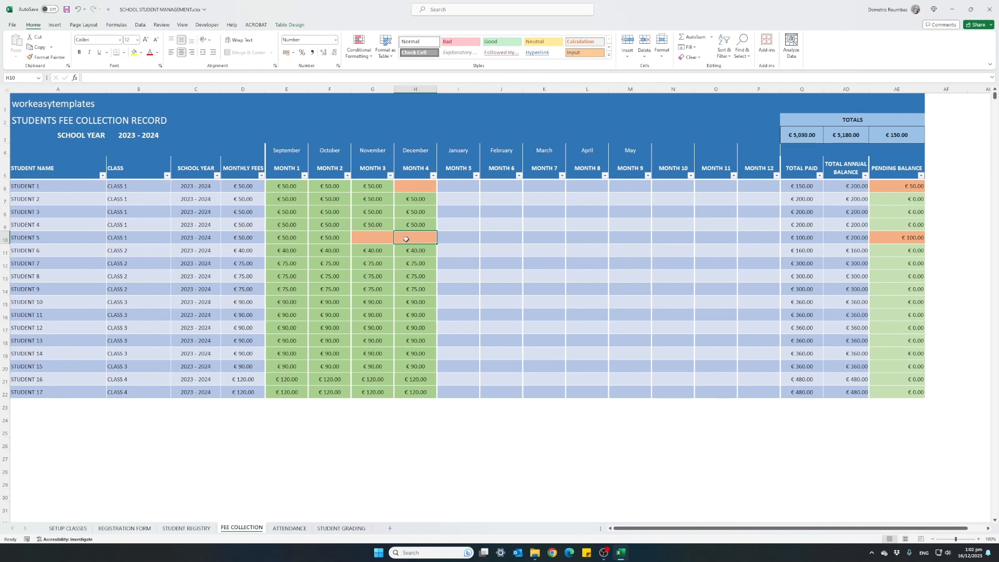
left_click(384, 240)
left_click(408, 240)
type("100")
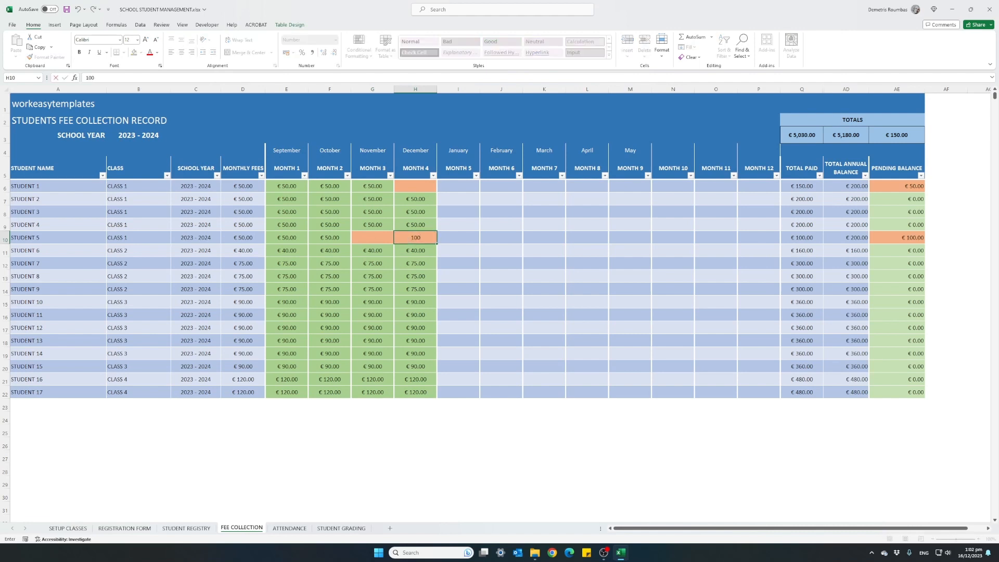
key("Return")
left_click(409, 240)
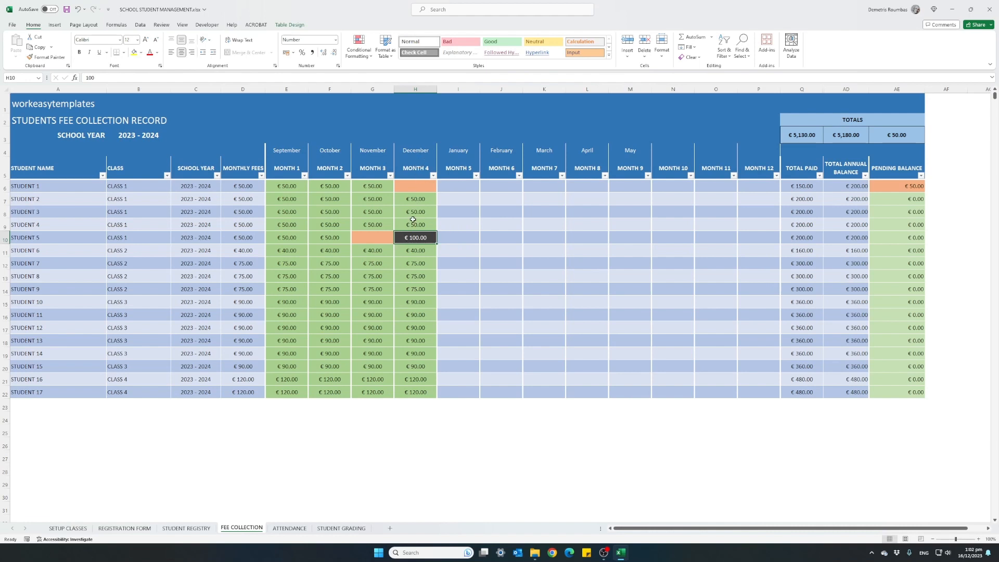
left_click(893, 240)
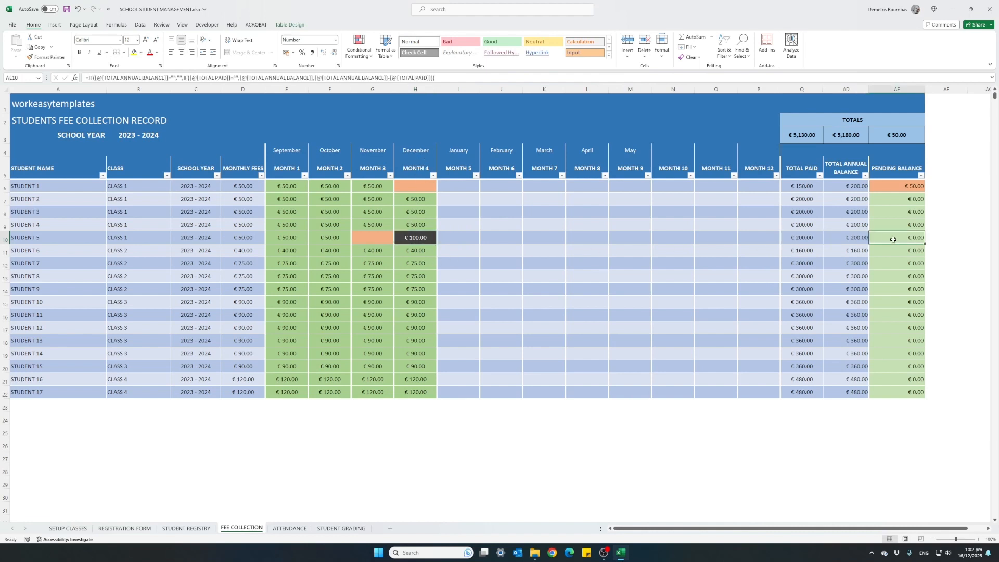
left_click(806, 238)
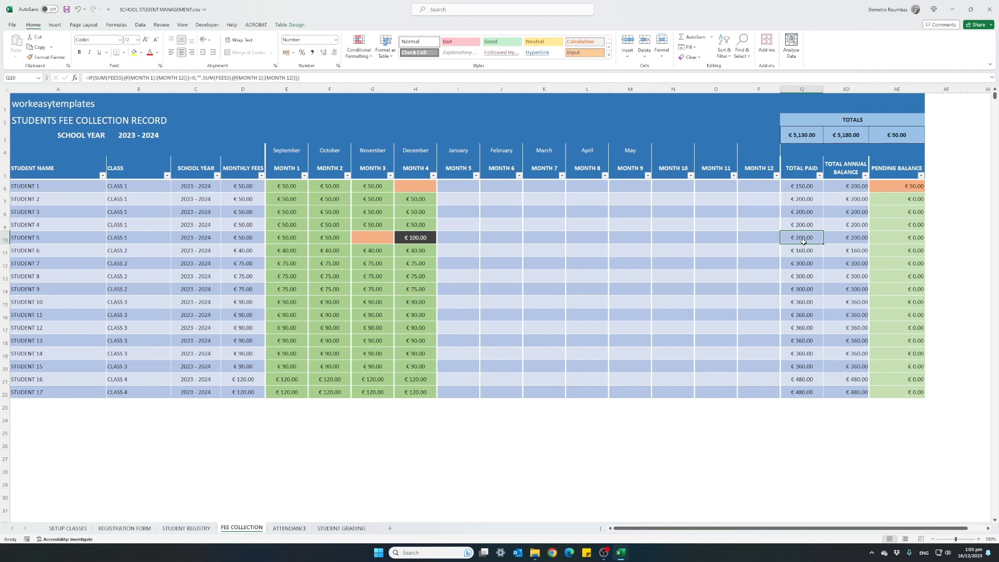
Step: Filter the CLASS column on the ATTENDANCE sheet to list only CLASS 2 students
left_click(290, 528)
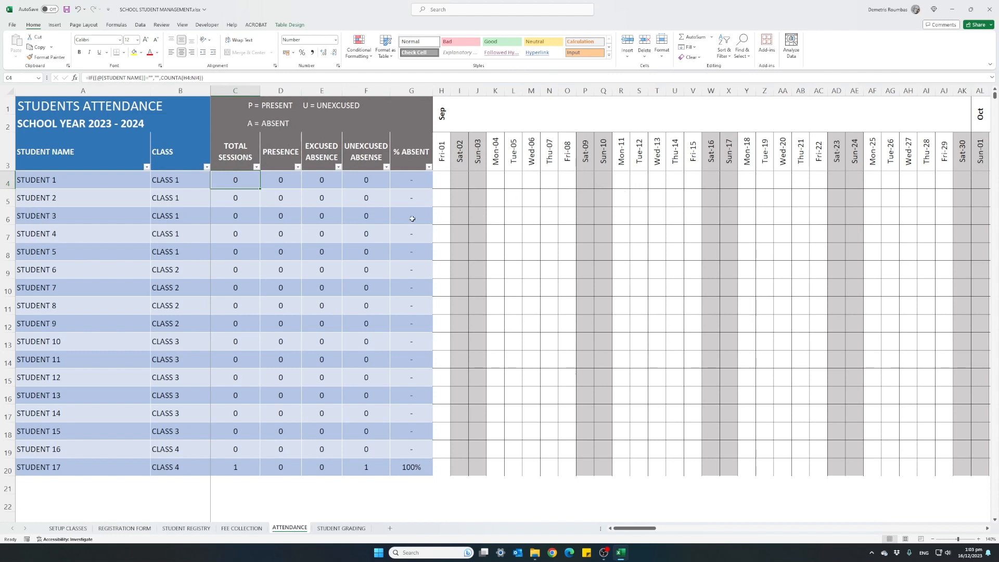
left_click(207, 167)
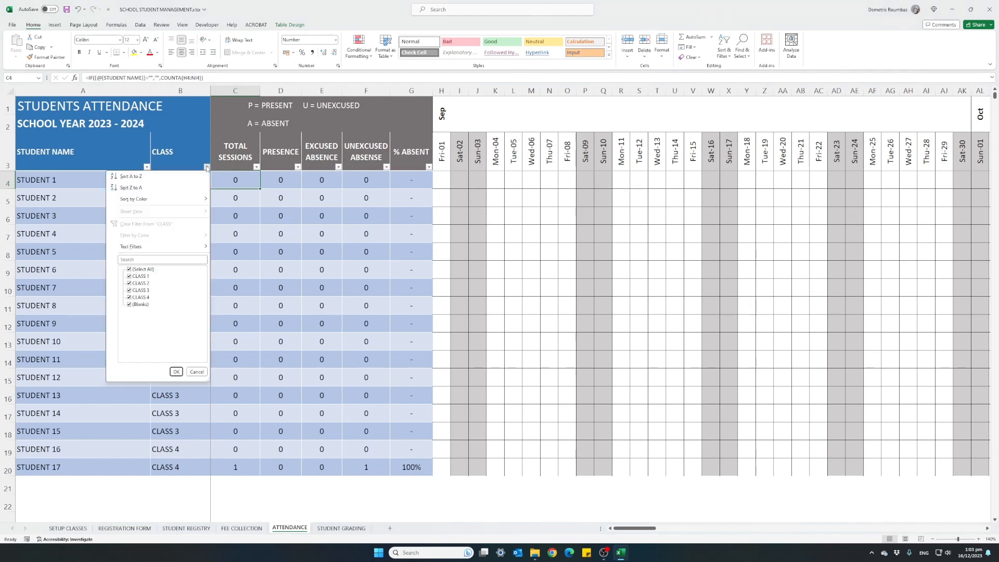
left_click(144, 270)
left_click(129, 283)
left_click(176, 371)
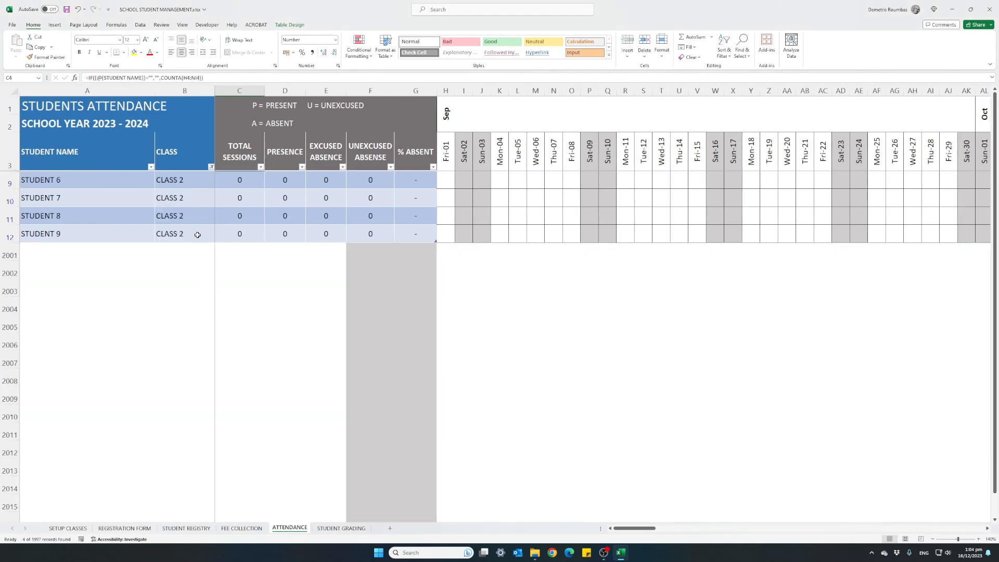
left_click(189, 181)
left_click(186, 212)
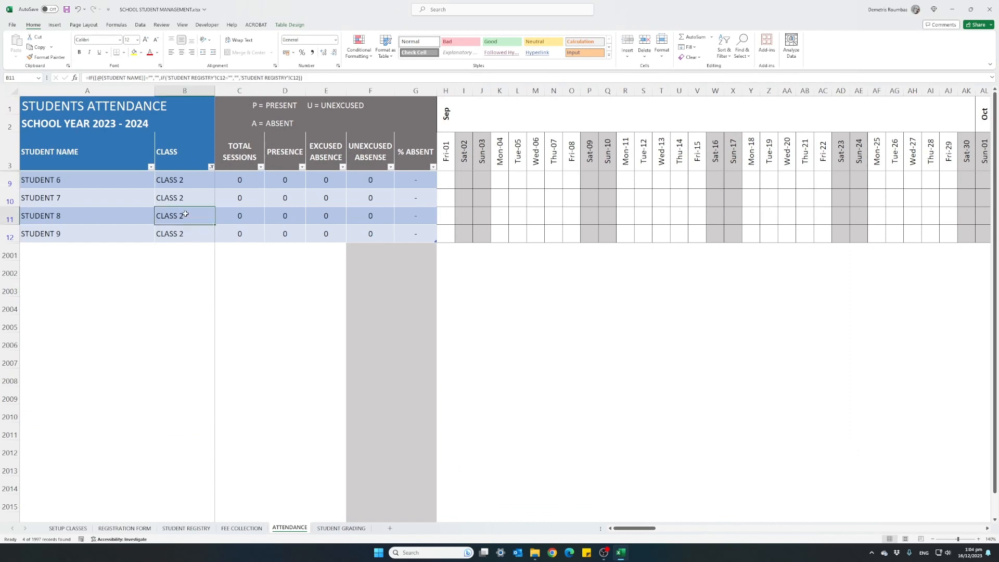
Step: Mark STUDENT 6 to STUDENT 9 as present (P) on Saturday 16 December
left_click_drag(635, 528, 702, 525)
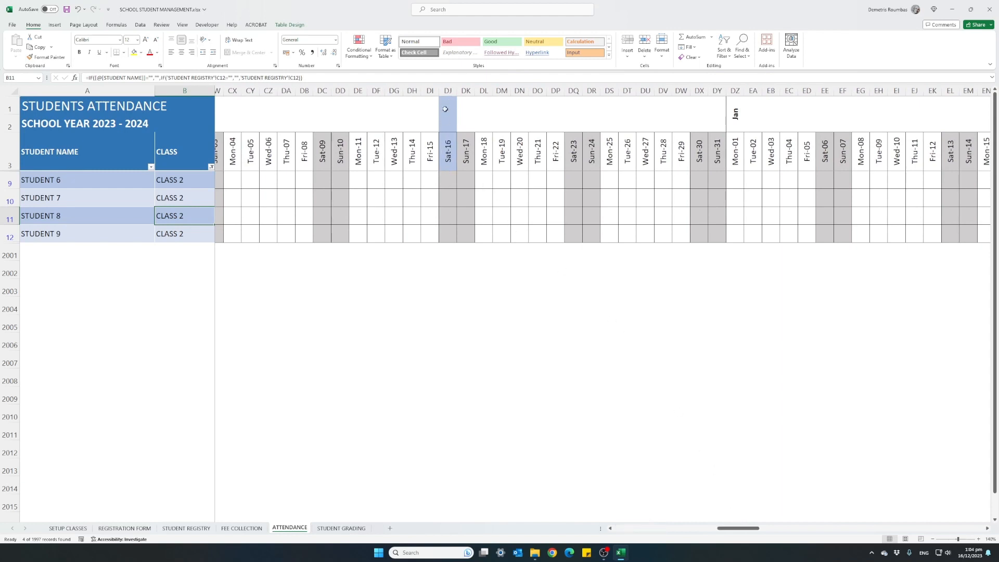
left_click(447, 180)
type("P")
key("Return")
type("P")
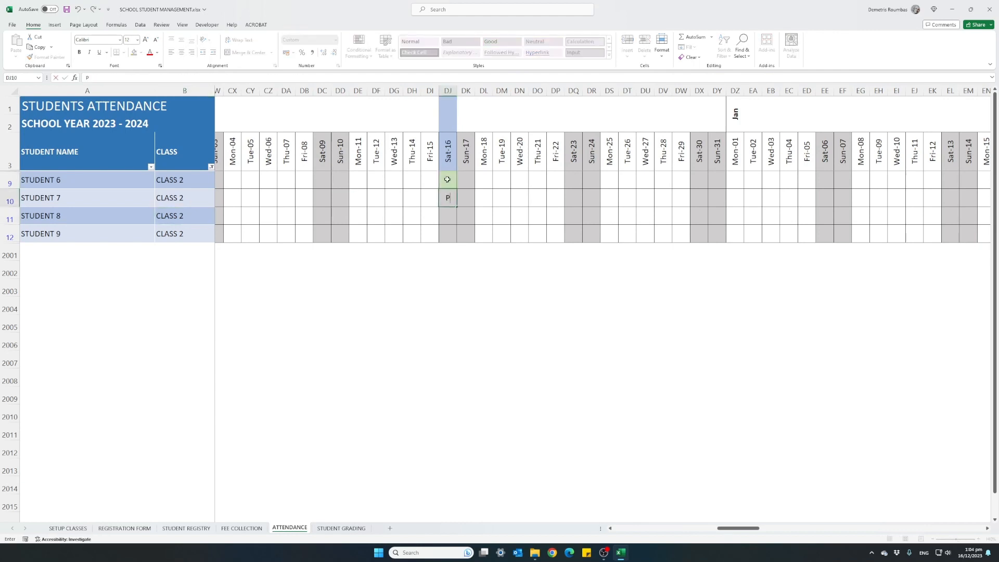
key("Return")
type("P")
key("Return")
type("P")
key("Return")
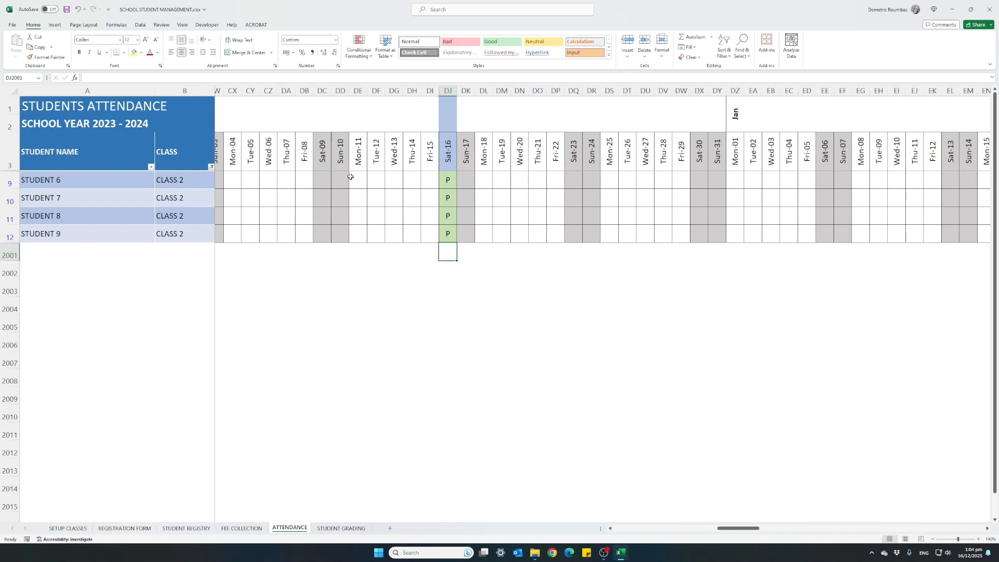
Step: Mark STUDENT 6 as absent (A) and STUDENT 7 as unexcused (U) on Saturday 9 December
left_click(324, 182)
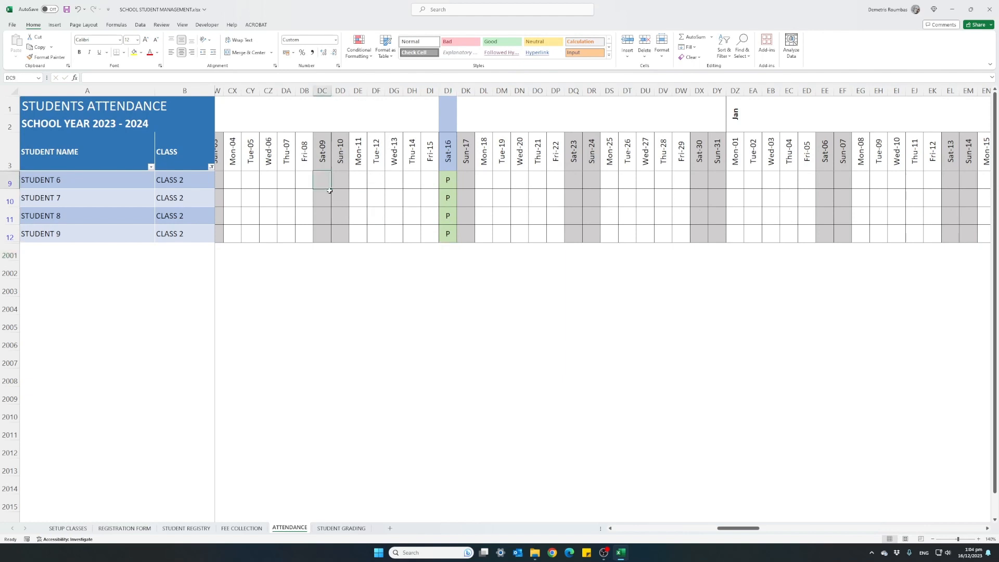
type("A")
key("Return")
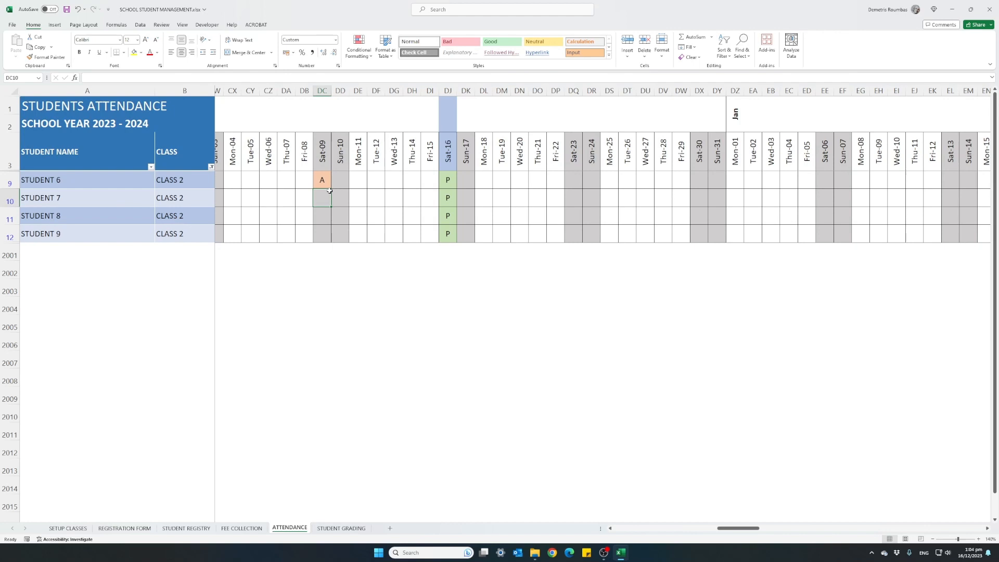
type("U")
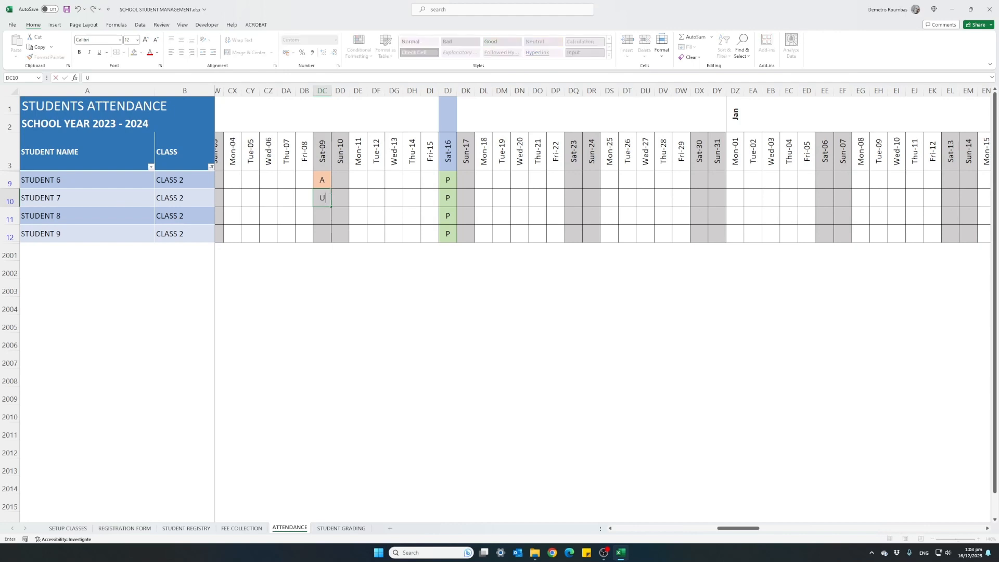
key("Return")
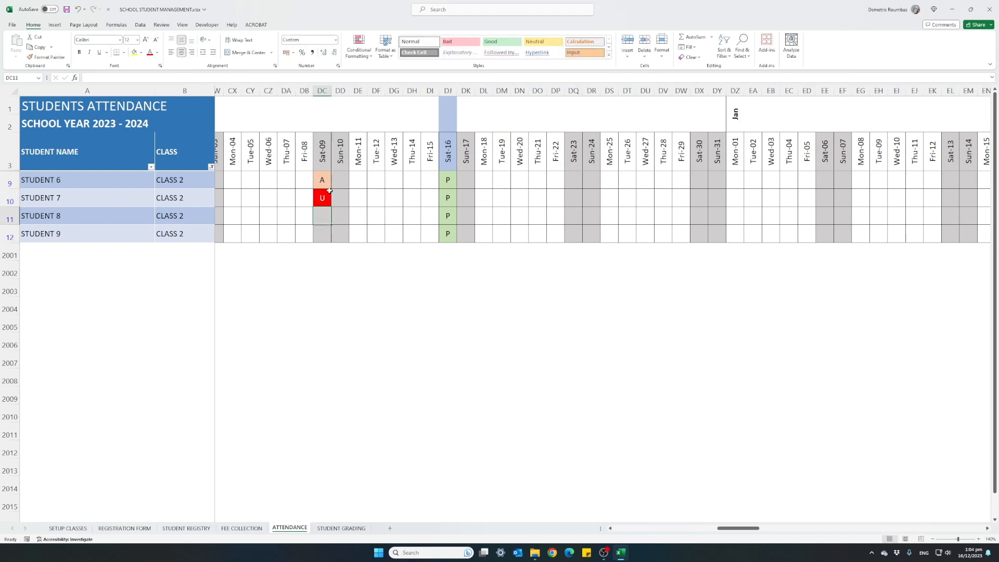
Step: Mark STUDENT 8 and STUDENT 9 as present (P) on Saturday 9 December
type("P")
key("Return")
type("P")
key("Return")
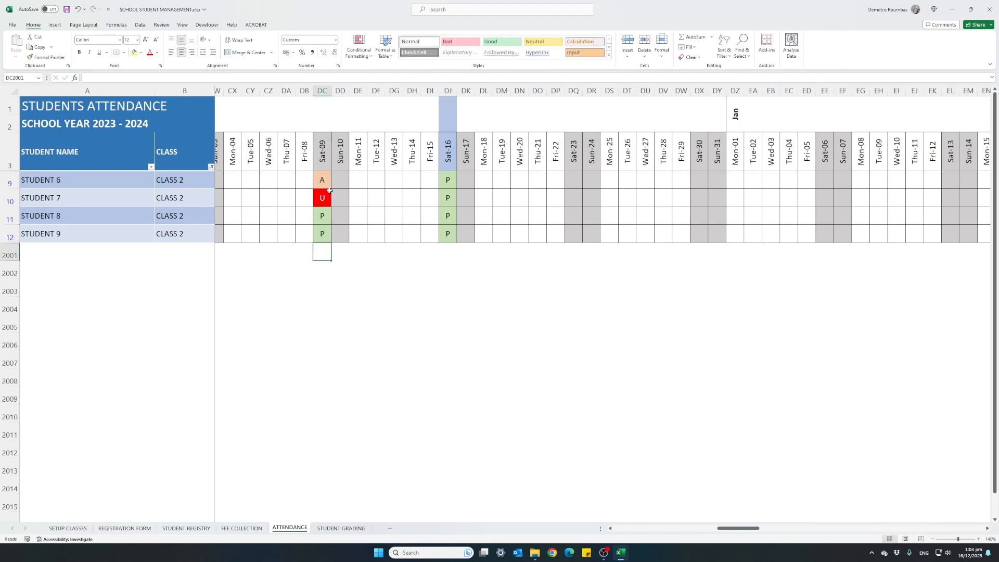
Step: Review the CLASS 2 students' total sessions, presences, excused absences and absence percentages on the ATTENDANCE sheet
left_click_drag(722, 529, 605, 526)
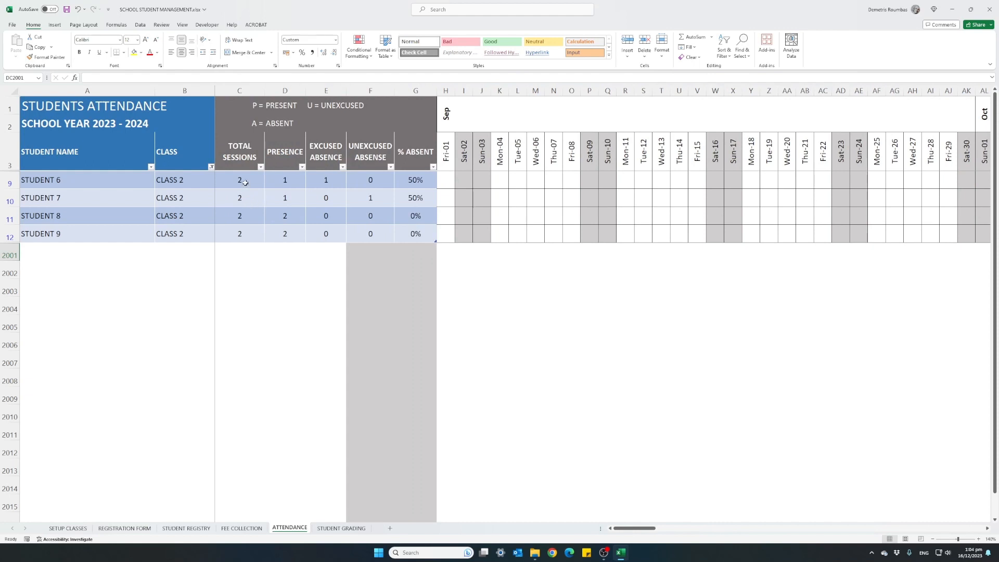
left_click_drag(242, 181, 238, 235)
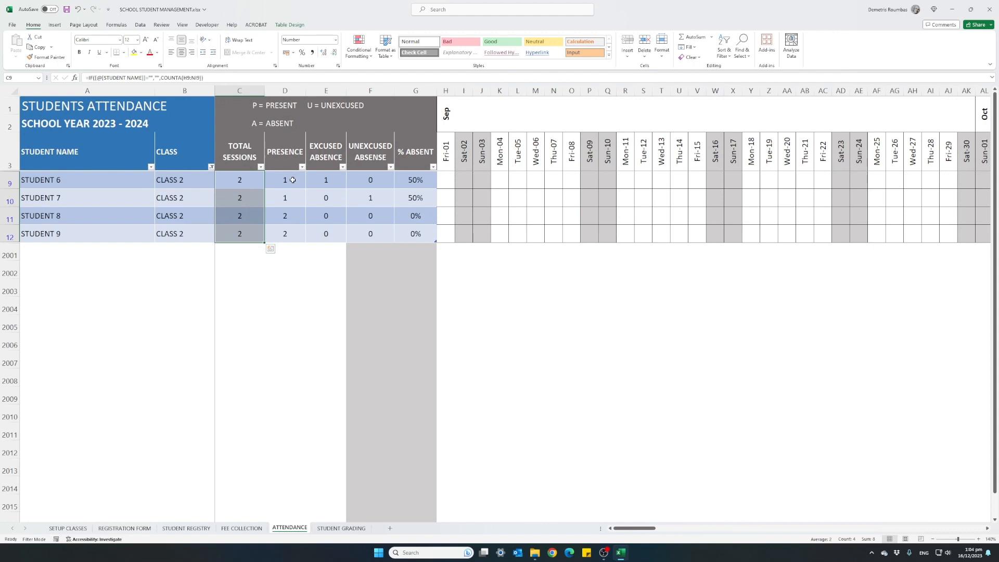
left_click_drag(293, 180, 290, 231)
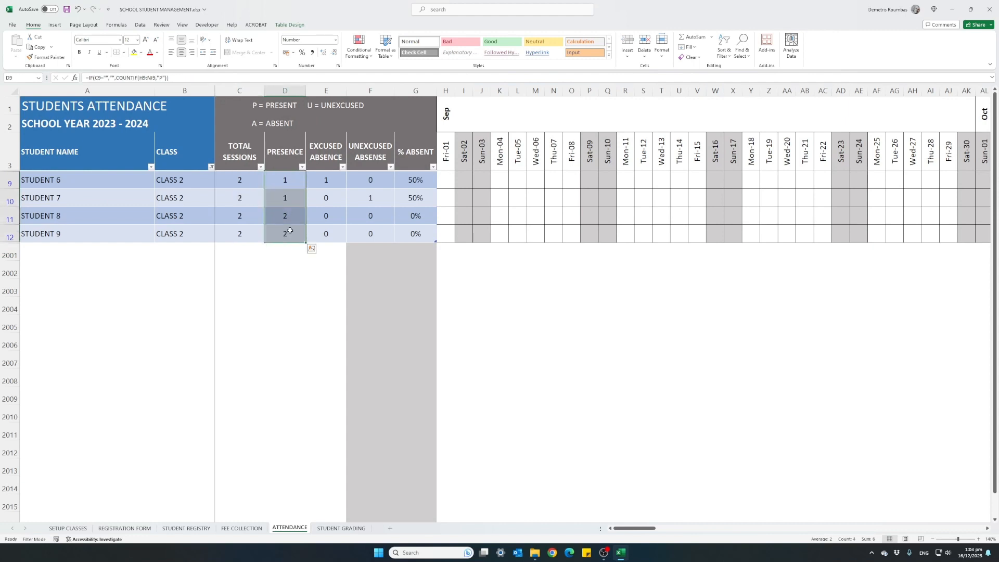
left_click_drag(316, 180, 319, 215)
left_click_drag(412, 179, 409, 203)
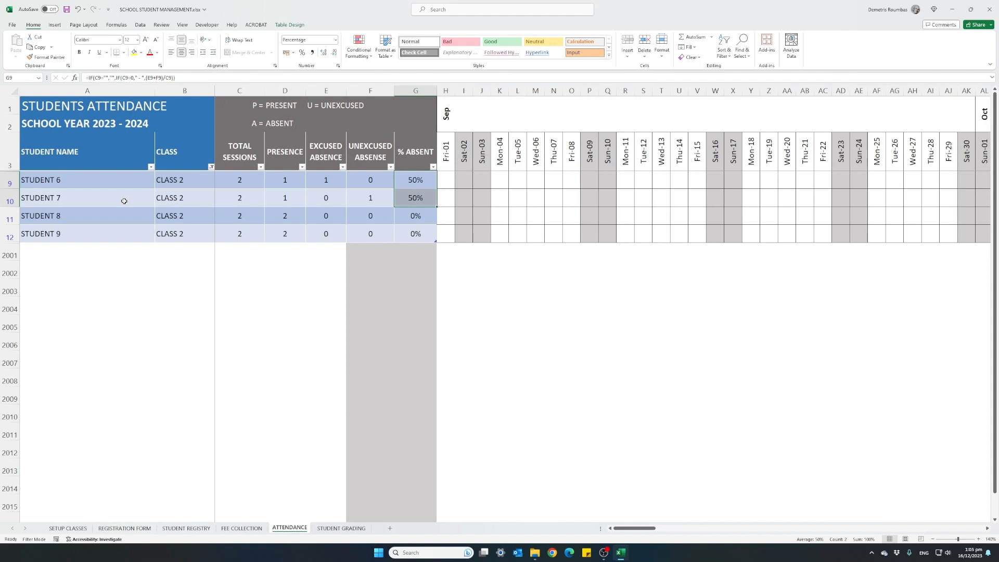
left_click(416, 214)
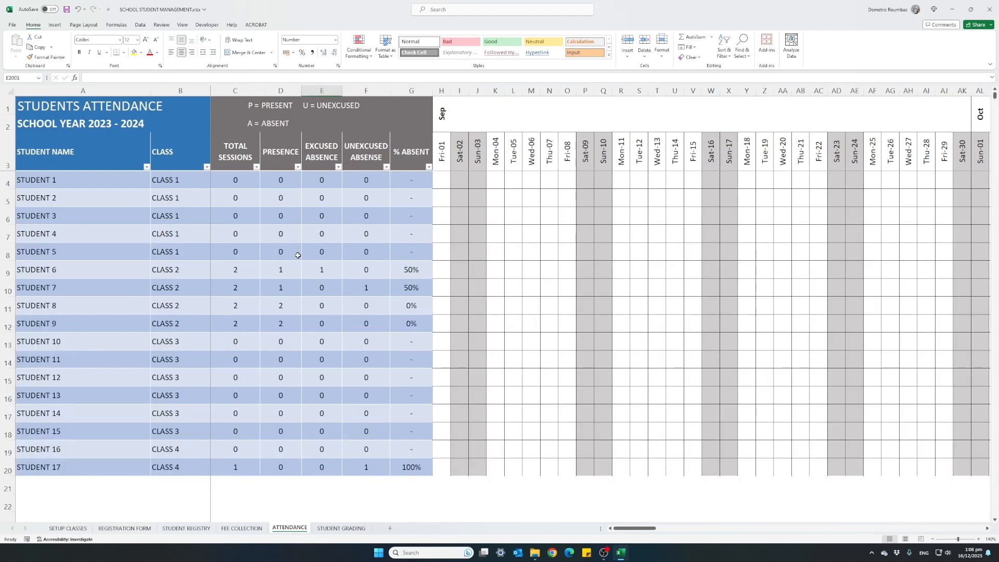
Step: On the STUDENT GRADING sheet, replace the five grade descriptions, from highest to lowest, with A, B, C, D and E
left_click(341, 529)
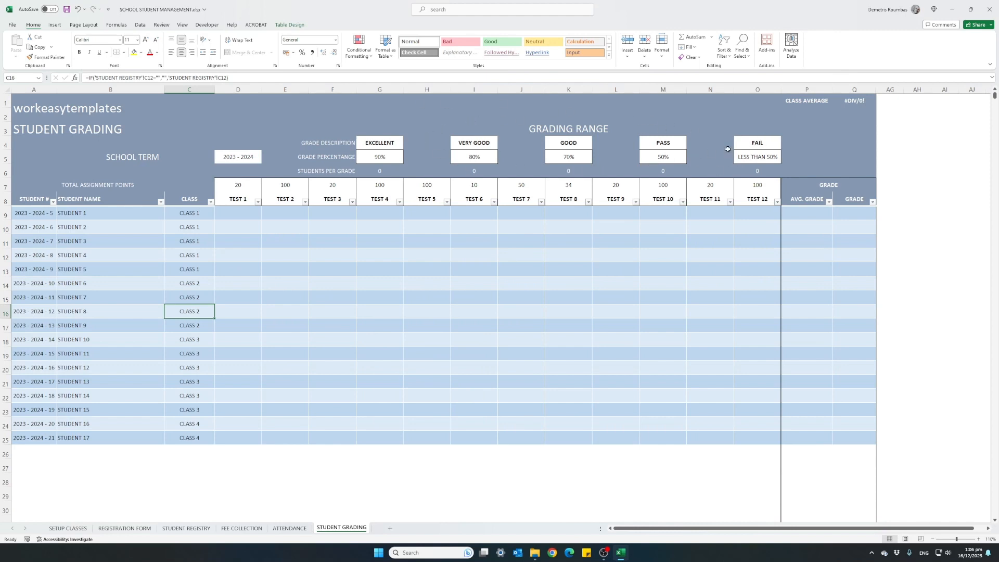
left_click(387, 144)
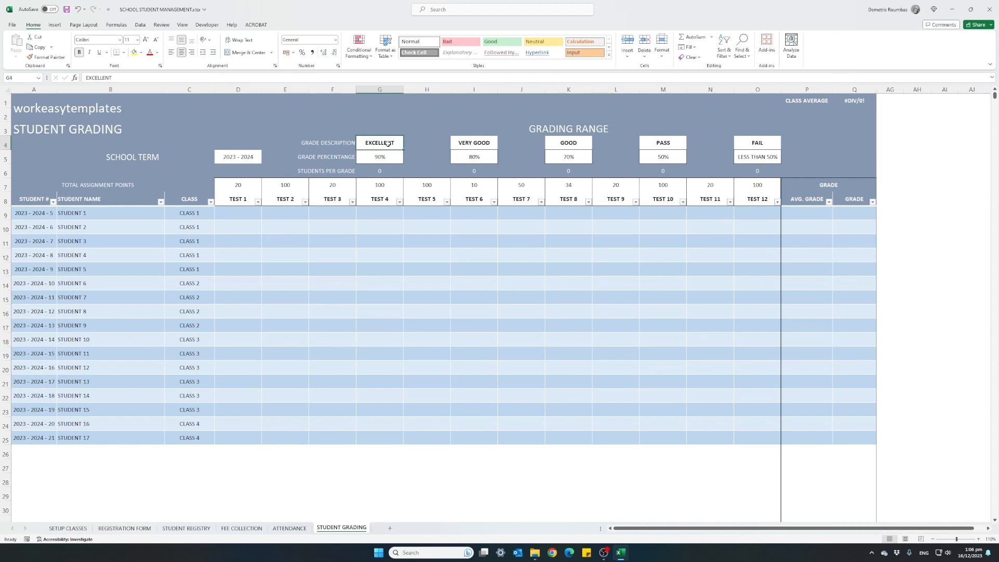
type("A")
key("Tab")
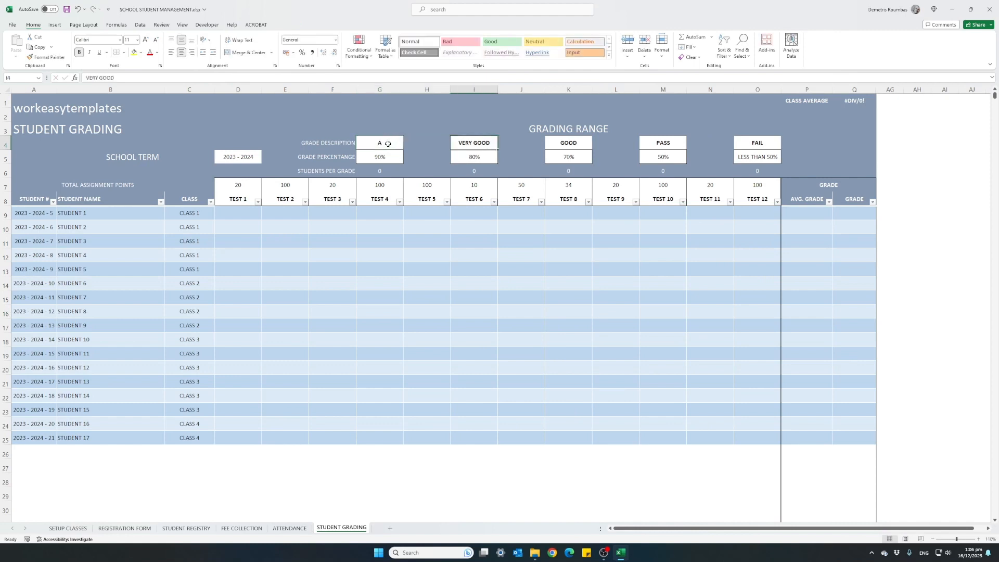
type("B")
key("Tab")
type("C")
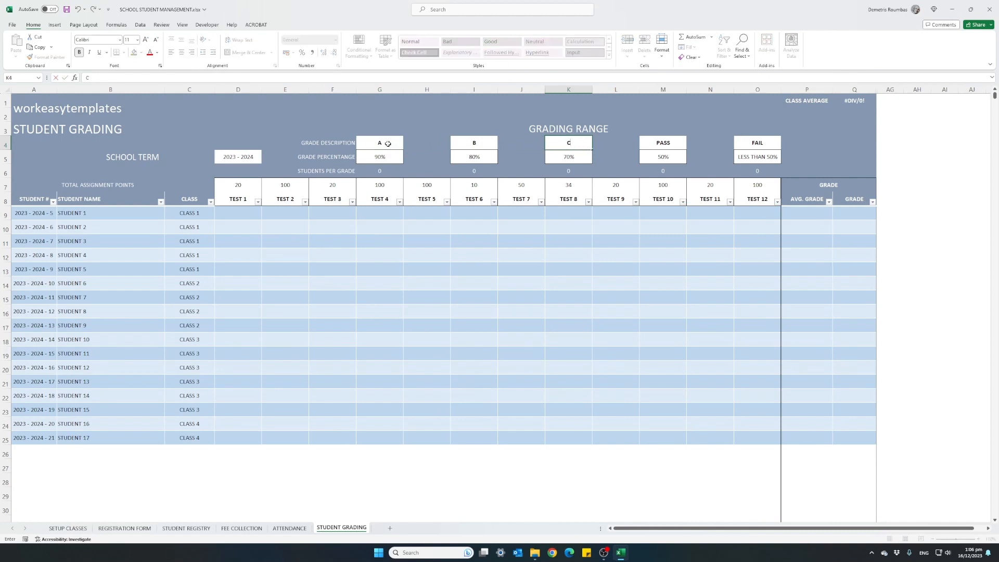
key("Tab")
type("D")
key("Tab")
type("E")
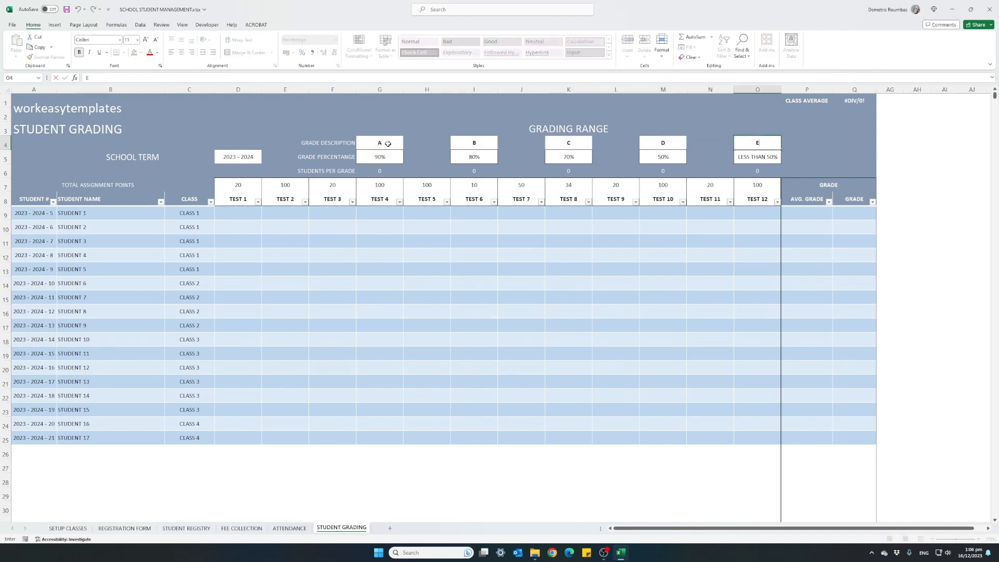
Step: Set the grade percentage for grade D to 40%
key("Left")
key("Left")
key("Left")
key("Left")
key("Left")
key("Down")
key("Left")
key("Left")
key("Left")
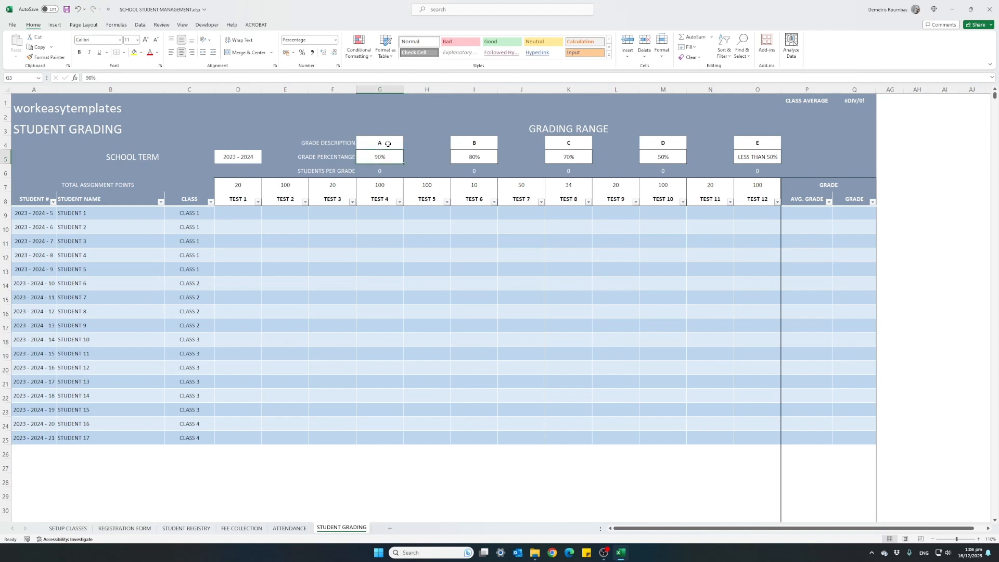
key("Right")
key("Right")
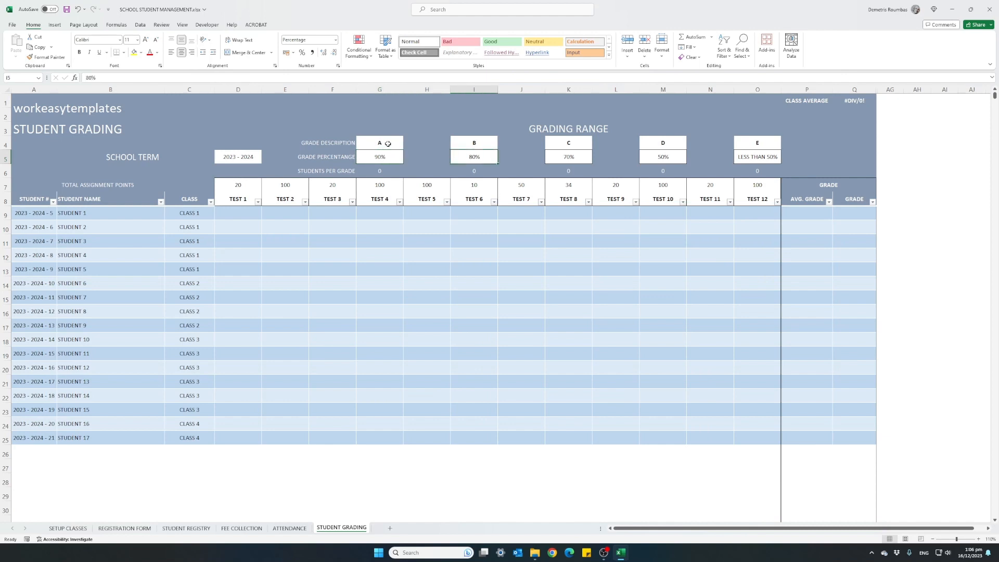
key("Right")
key("Right")
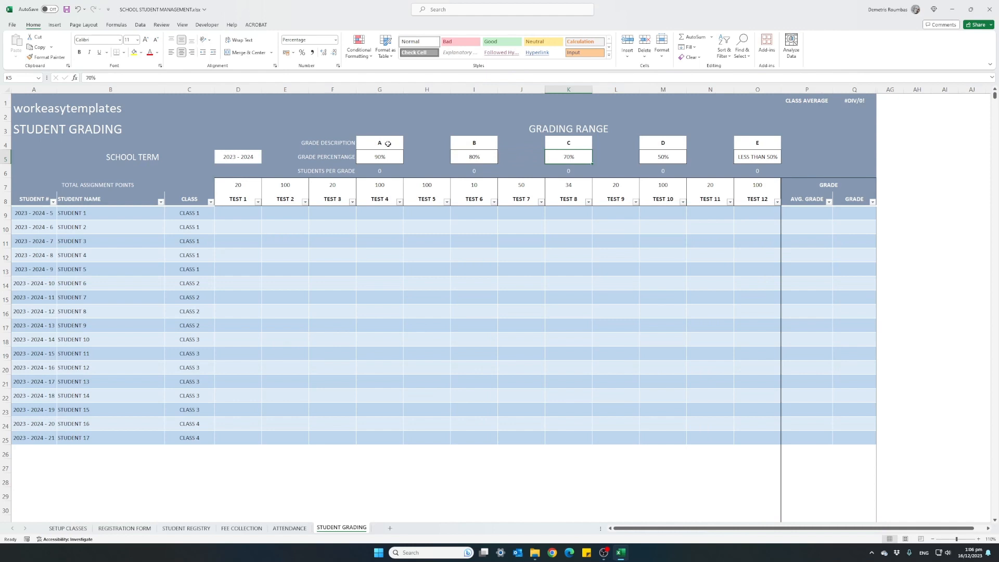
key("Right")
key("Right")
key("Right")
key("Right")
key("Left")
key("Left")
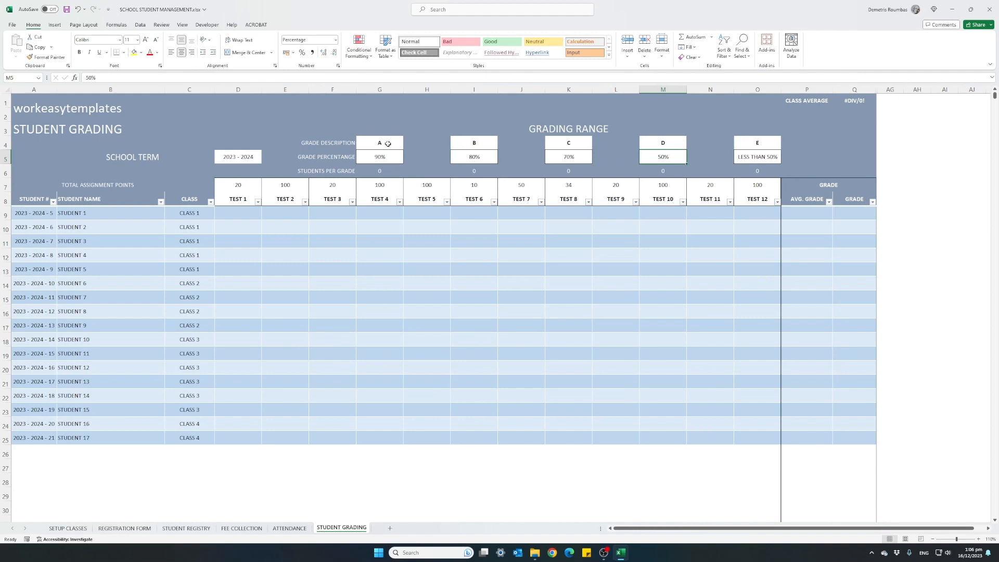
type("40")
key("Return")
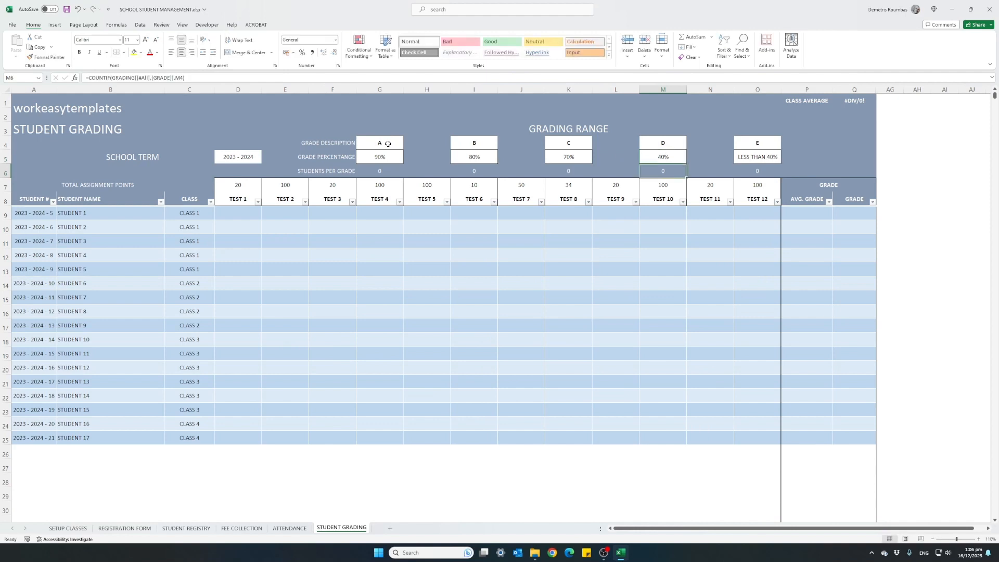
Step: Set the grade percentage for grade C to 60%
key("Up")
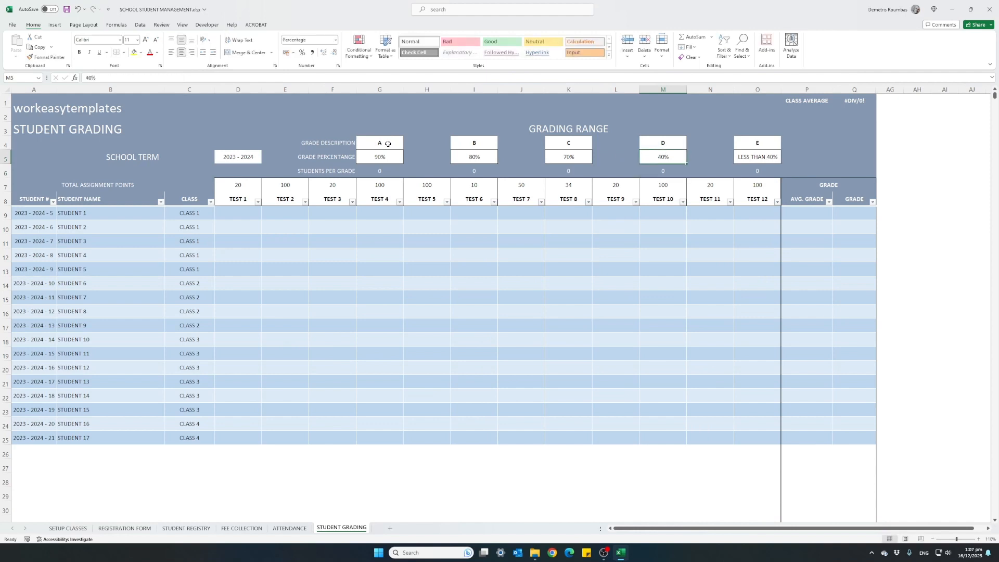
key("Left")
key("Left")
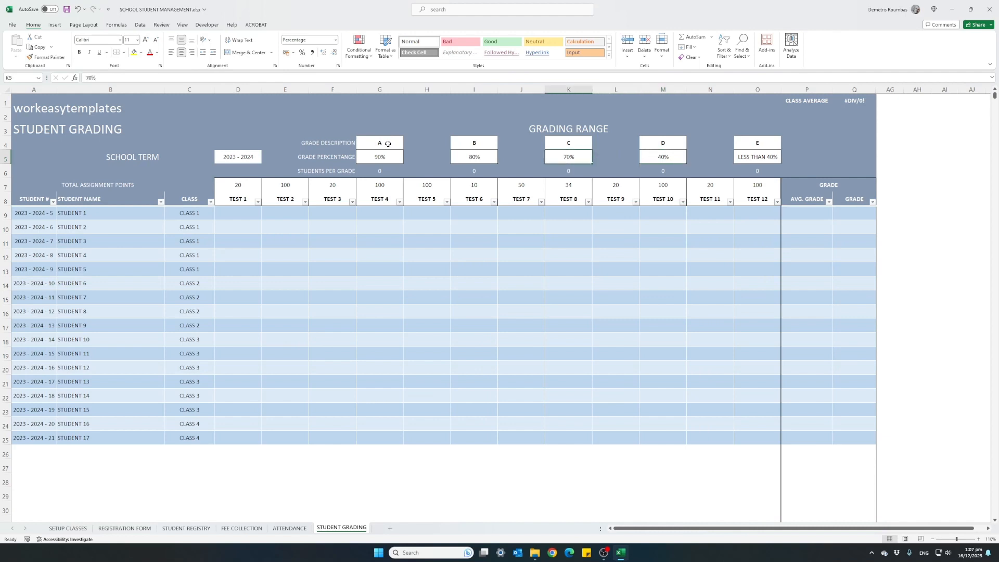
type("60")
key("Return")
Step: Set the grade percentages to 85% for grade A and 70% for grade B
key("Up")
key("Left")
key("Left")
key("Left")
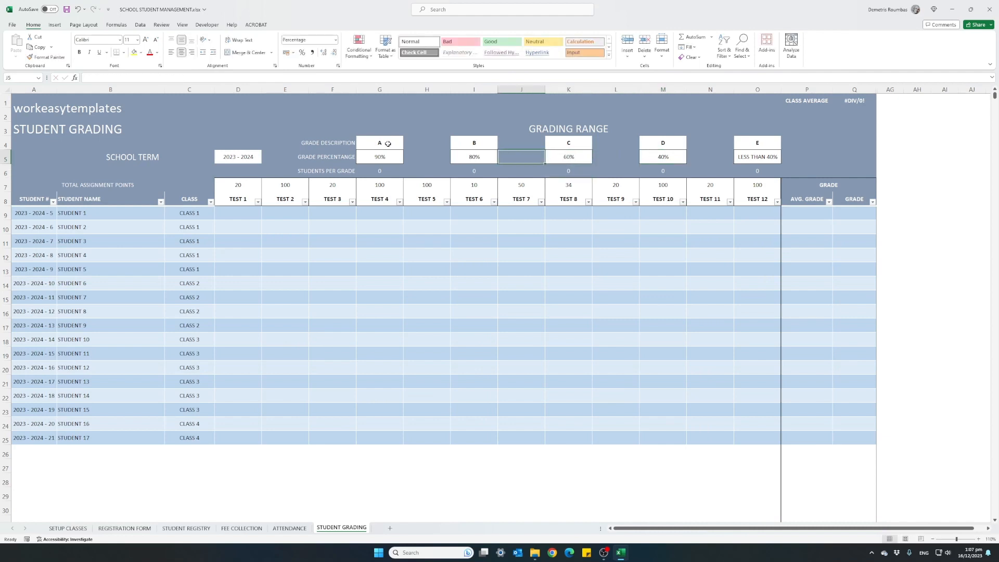
key("Left")
type("85")
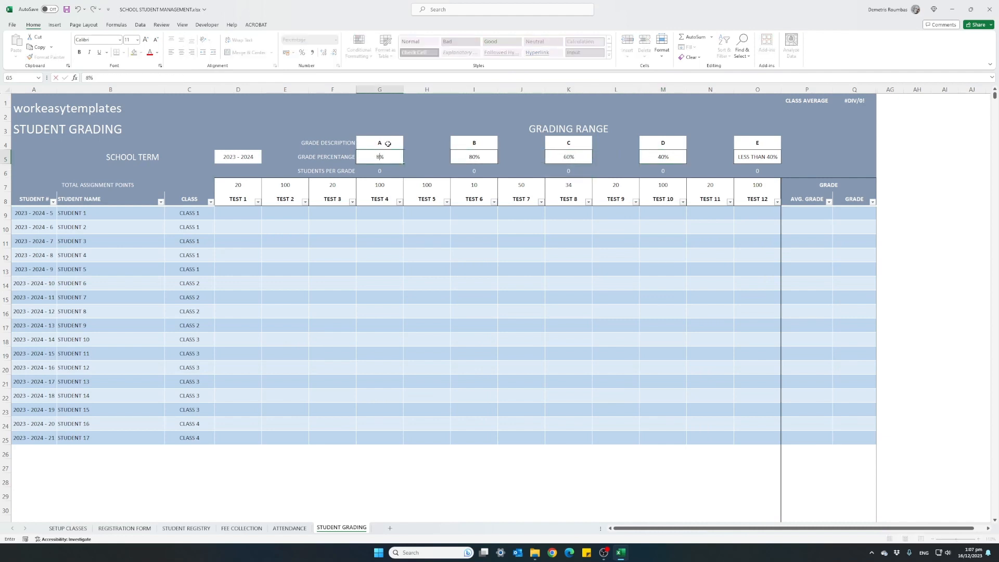
key("Right")
key("Right")
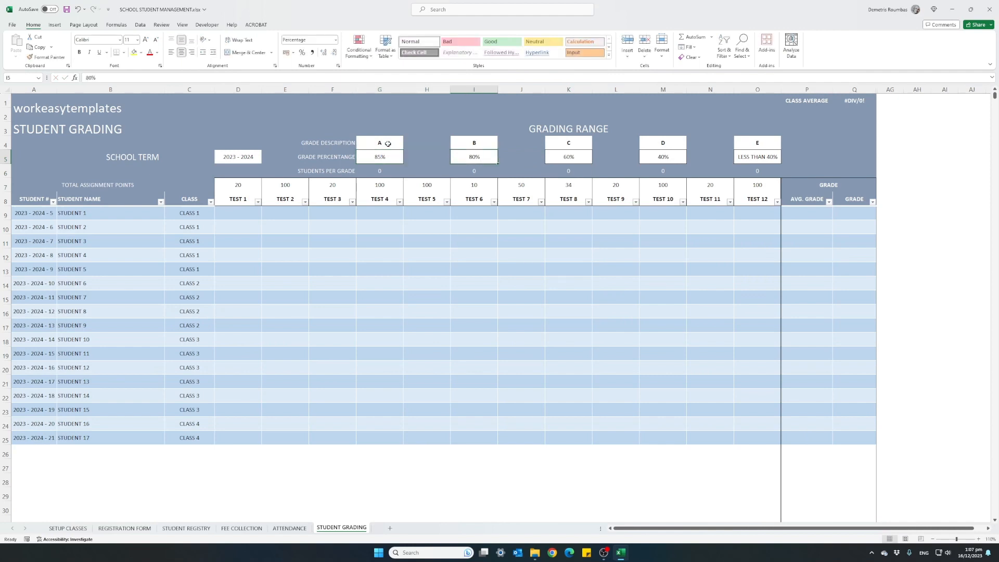
type("70")
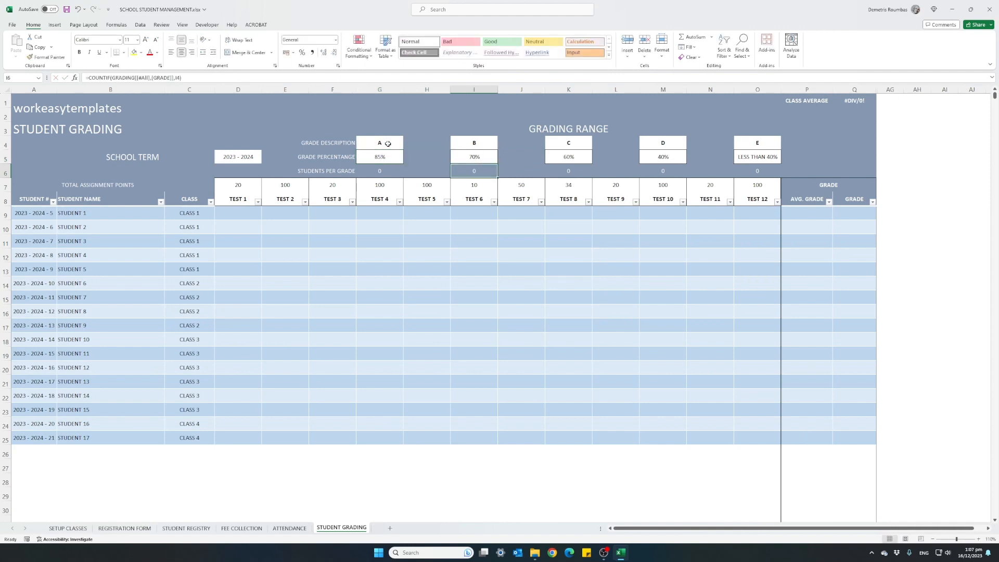
key("Return")
key("Up")
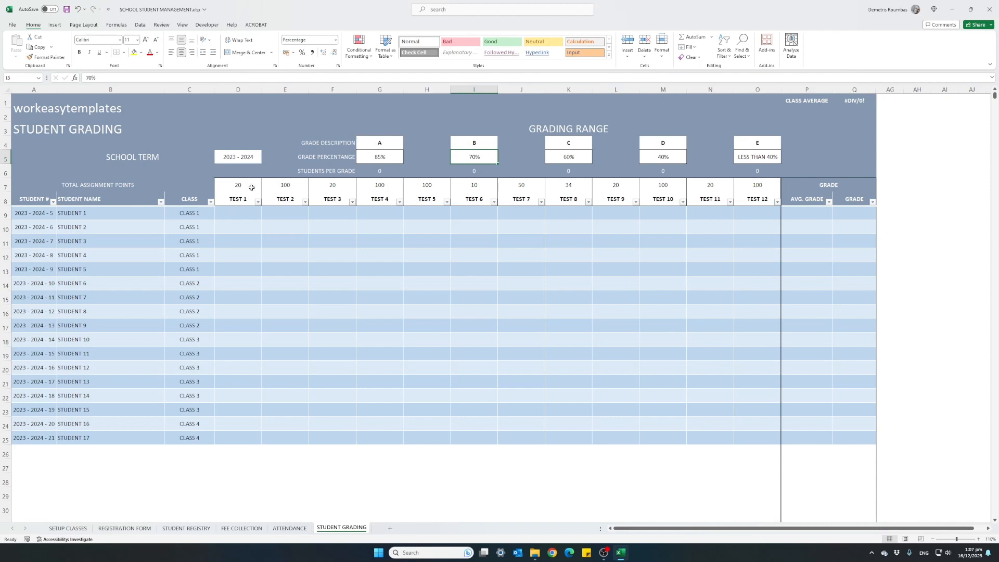
Step: Check the total assignment points assigned to the individual tests from TEST 1 to TEST 8
left_click(293, 184)
left_click(341, 186)
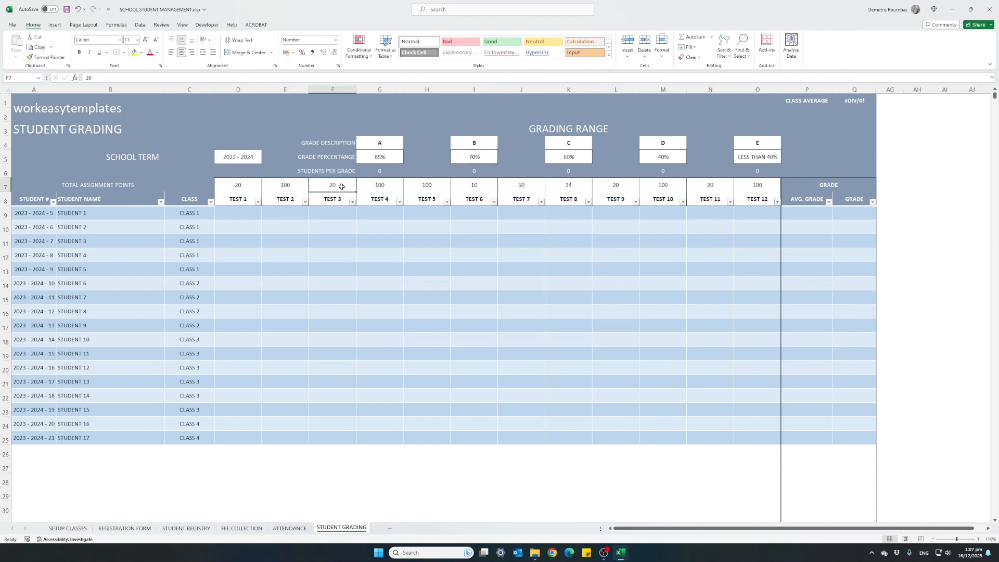
left_click(379, 187)
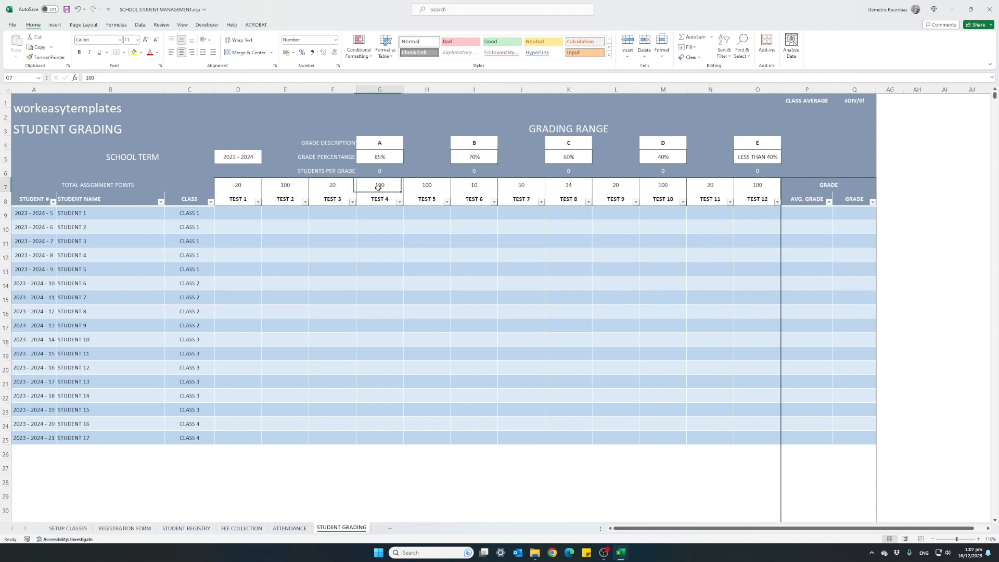
left_click(440, 187)
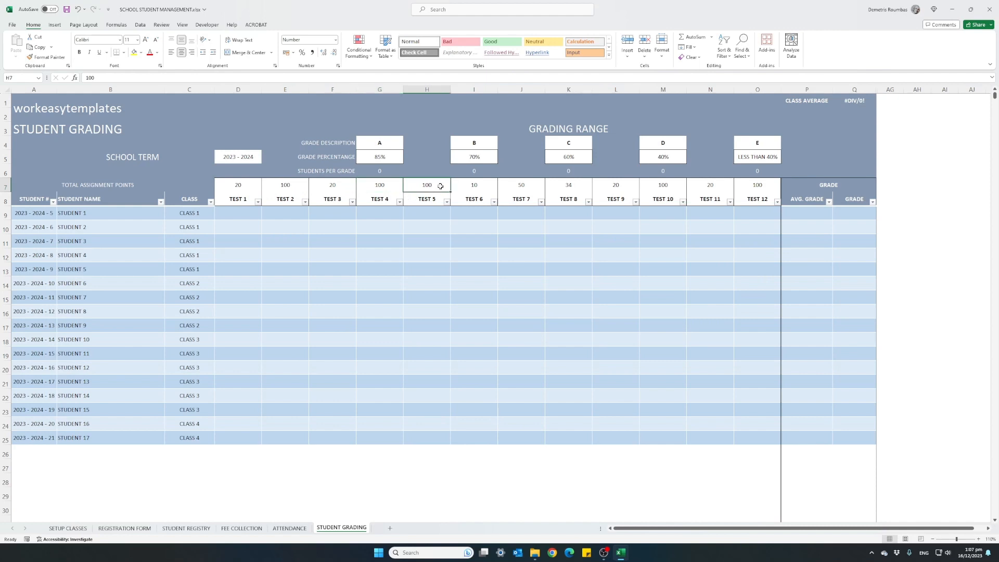
left_click(509, 186)
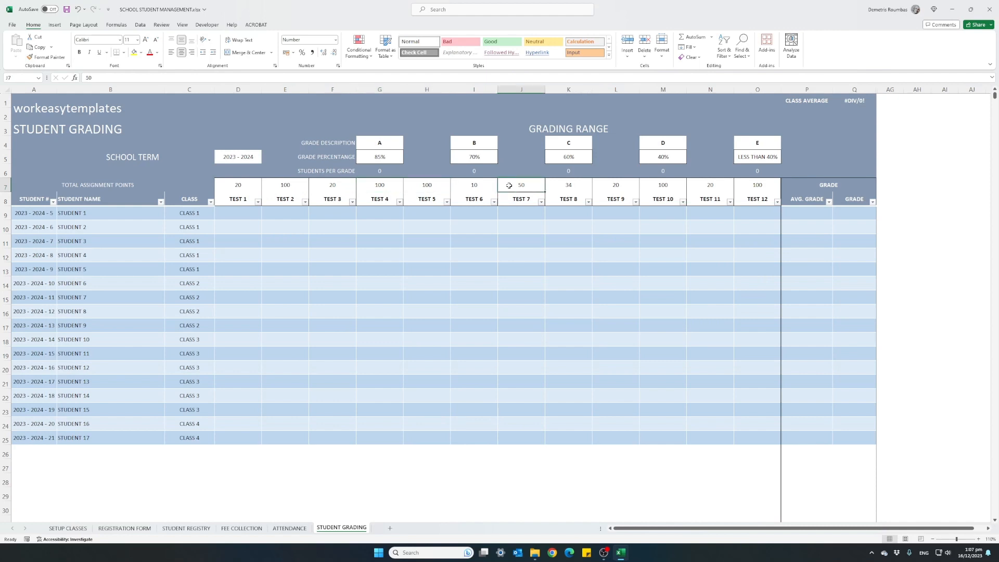
left_click(228, 187)
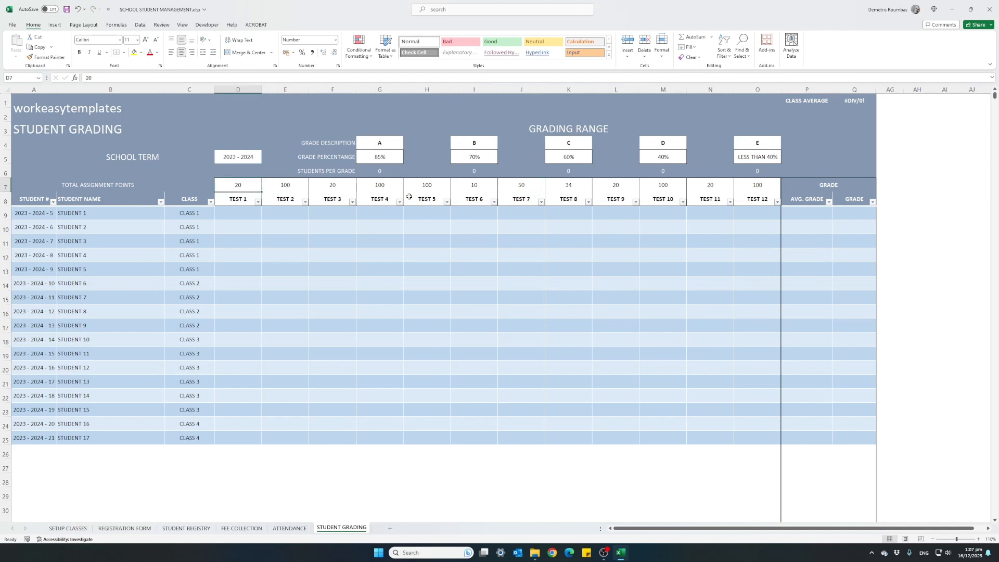
left_click(502, 185)
left_click(573, 188)
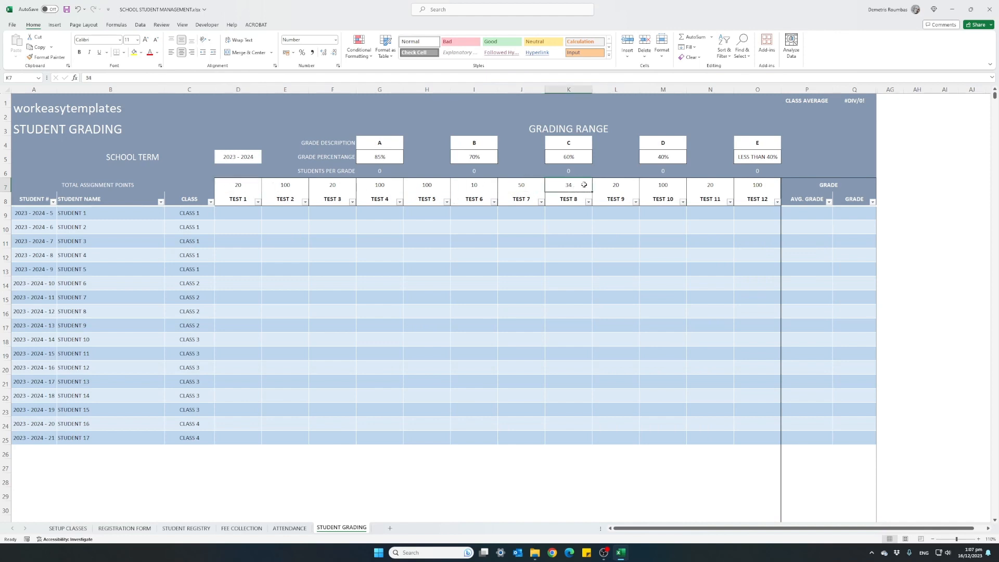
Step: Filter the CLASS column on the STUDENT GRADING sheet to list only CLASS 1 students
left_click(210, 202)
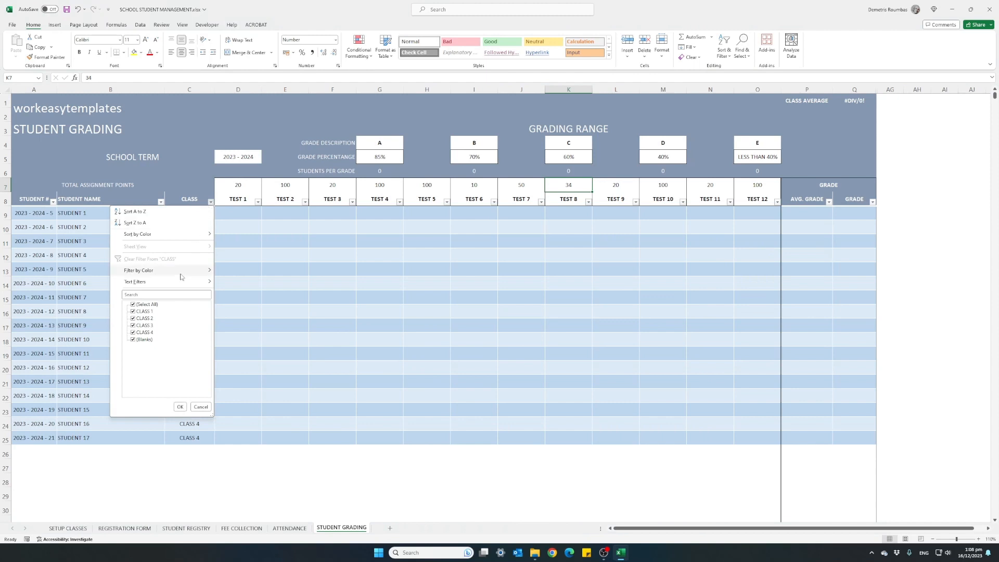
left_click(133, 304)
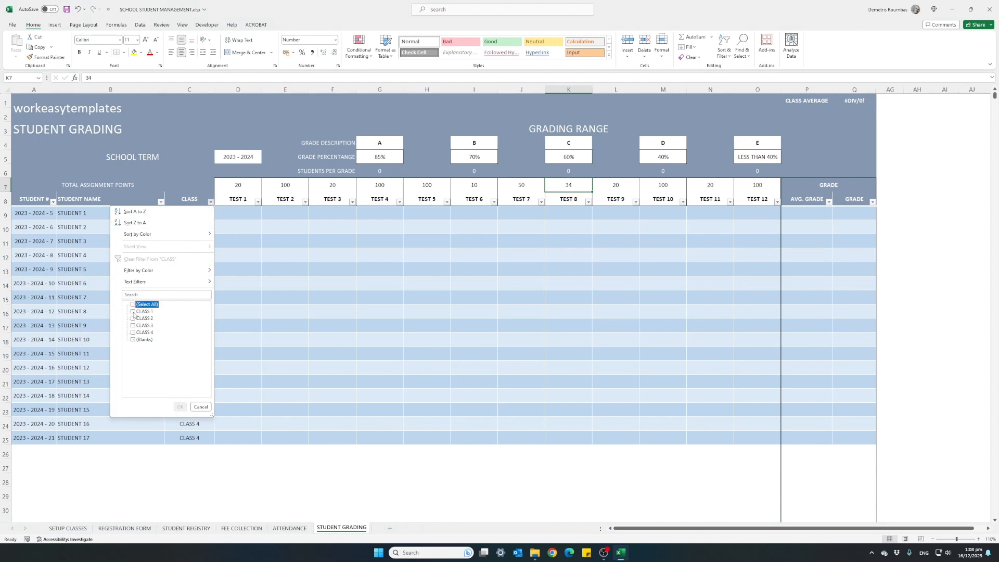
left_click(133, 311)
left_click(179, 407)
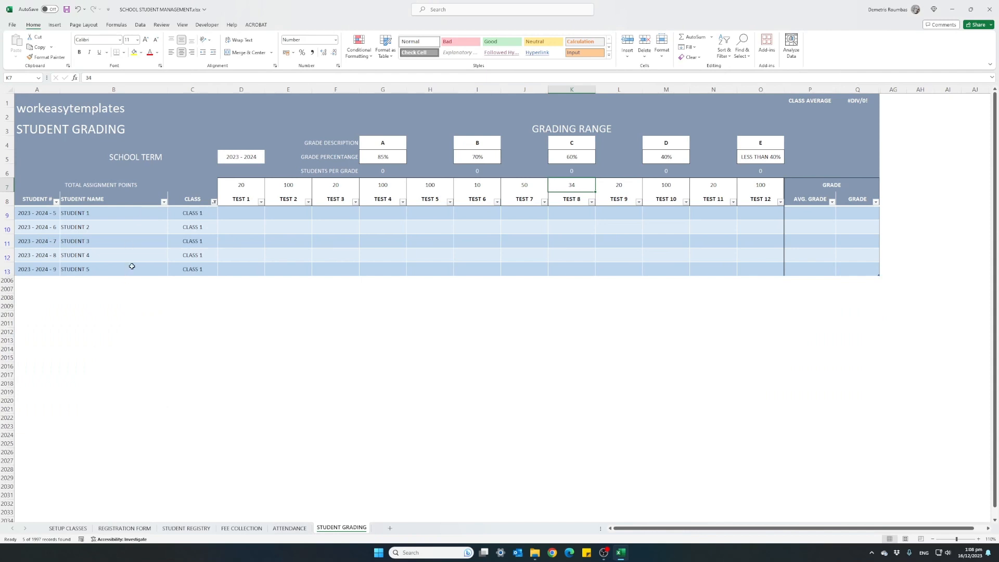
Step: Enter the TEST 1 scores 19, 18, 12, 14 and 8 for STUDENT 1 through STUDENT 5
left_click(243, 210)
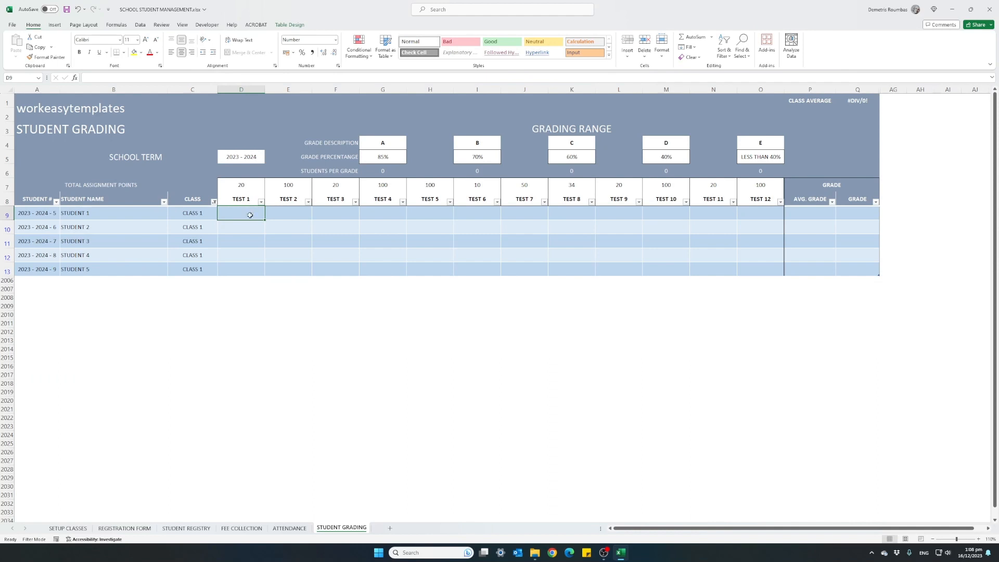
type("19")
key("Return")
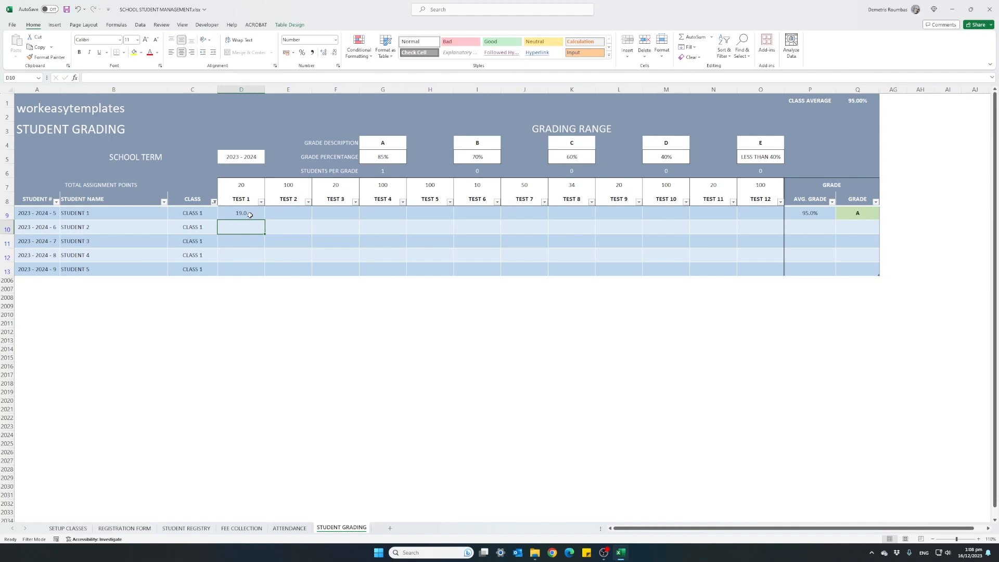
type("18")
key("Return")
type("12")
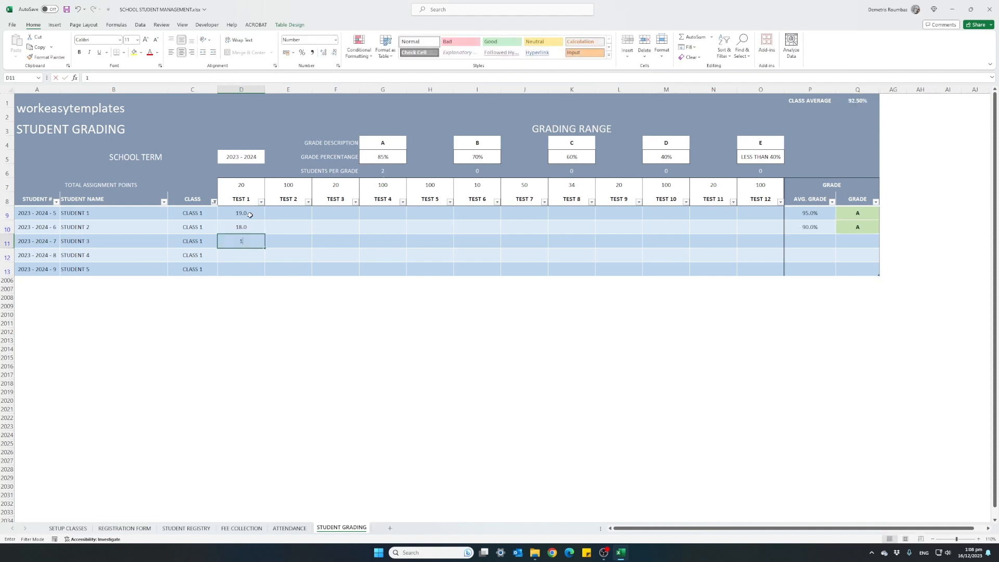
key("Return")
type("14")
key("Return")
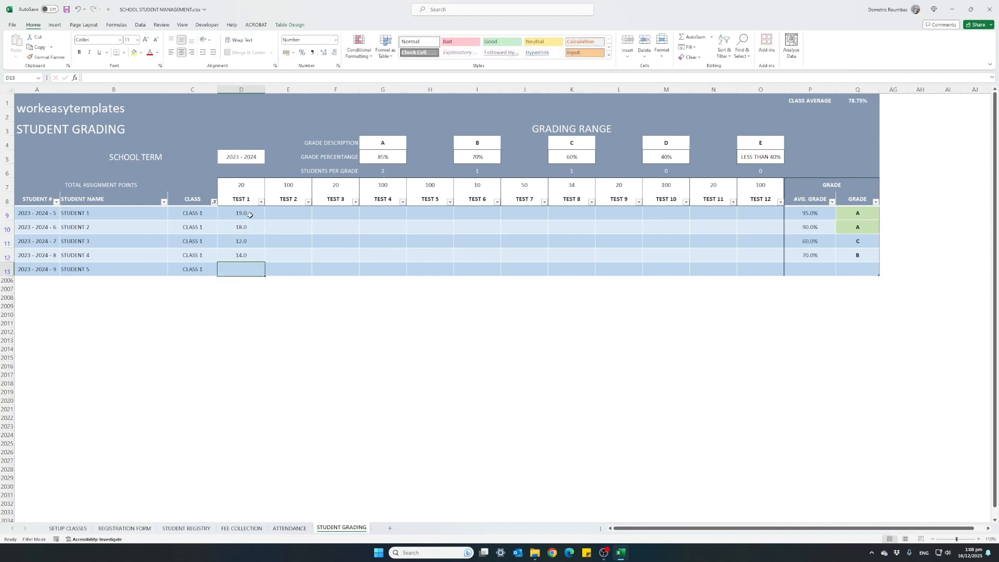
type("8")
key("Return")
key("Up")
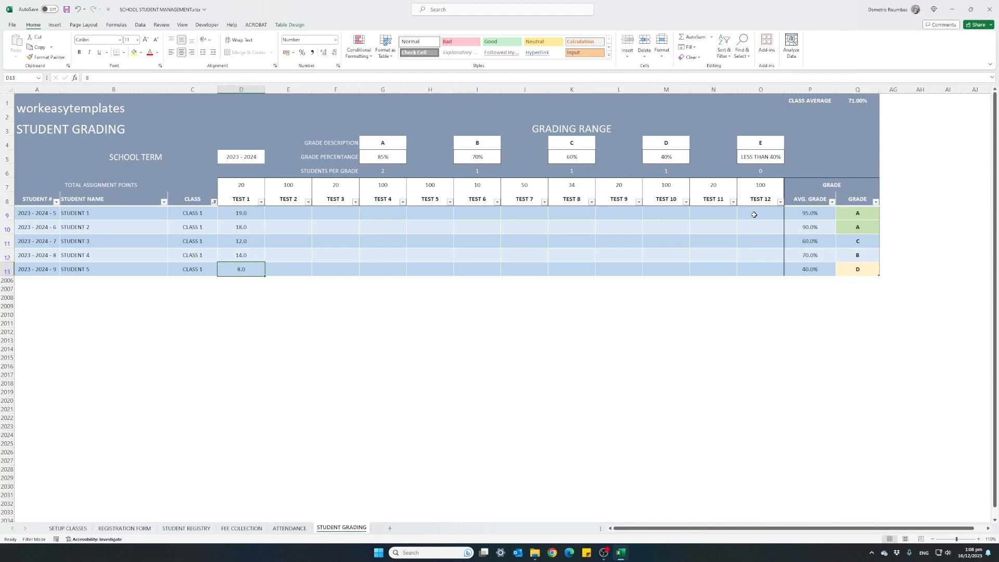
Step: Rename the grade descriptions A, B and C in the grading range as EXCELLENT, VERY GOOD and GOOD
left_click(383, 143)
type("EXCELLENT")
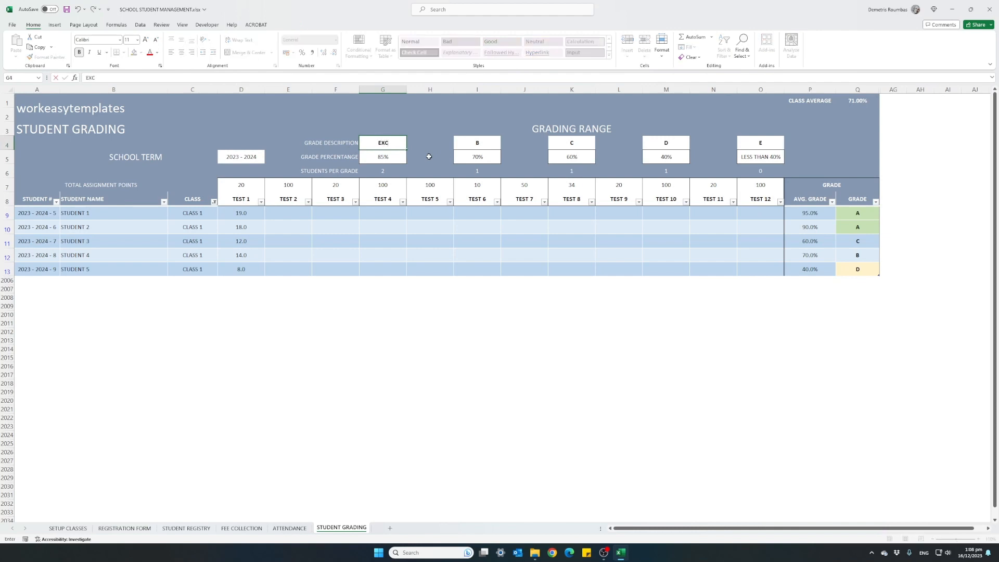
key("Tab")
key("Tab")
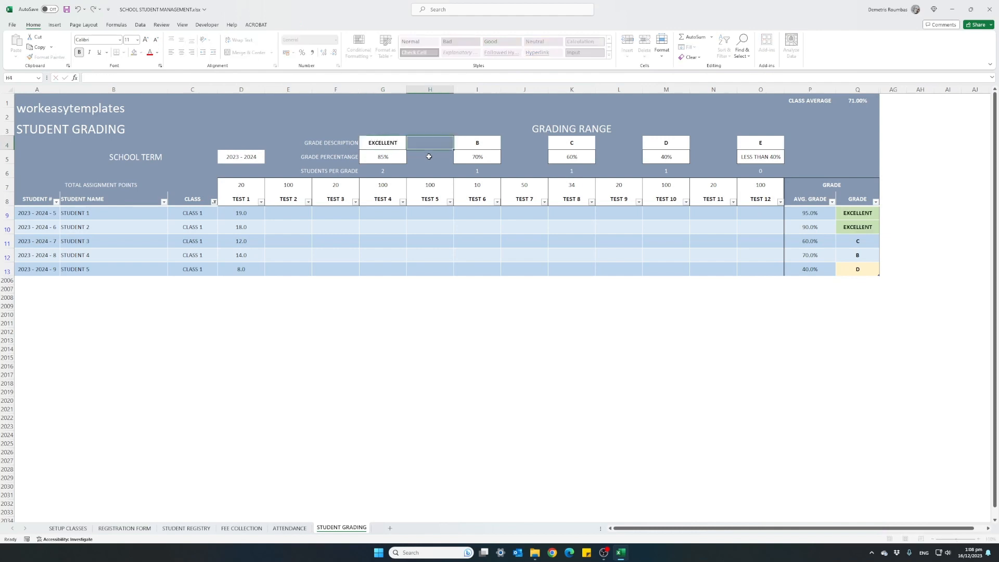
type("VERY GOOD")
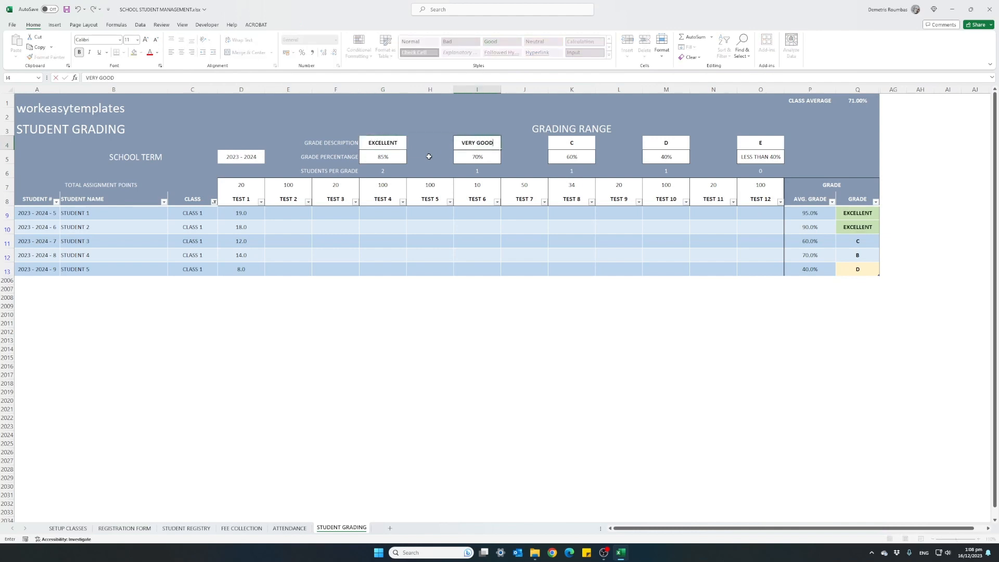
key("Tab")
key("Tab")
type("GOOD")
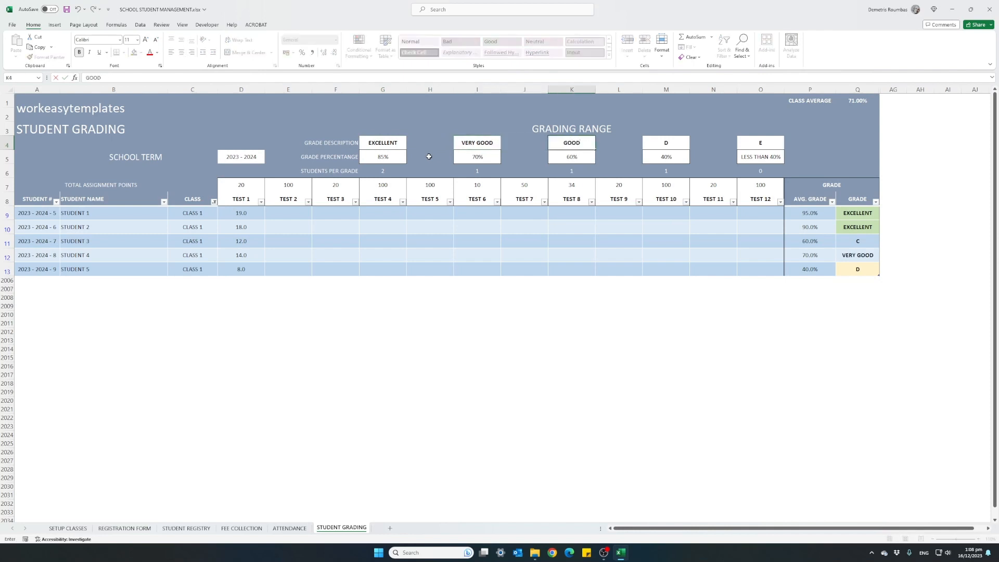
Step: Rename the grade descriptions D and E as PASS and FAIL
key("Tab")
key("Tab")
type("PASS")
key("Tab")
key("Tab")
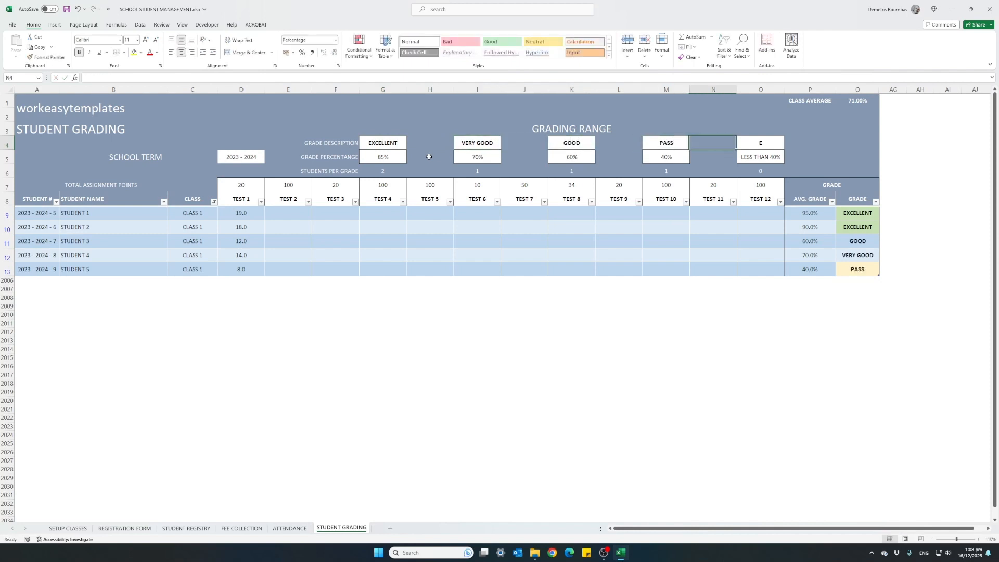
type("FAIL")
key("Return")
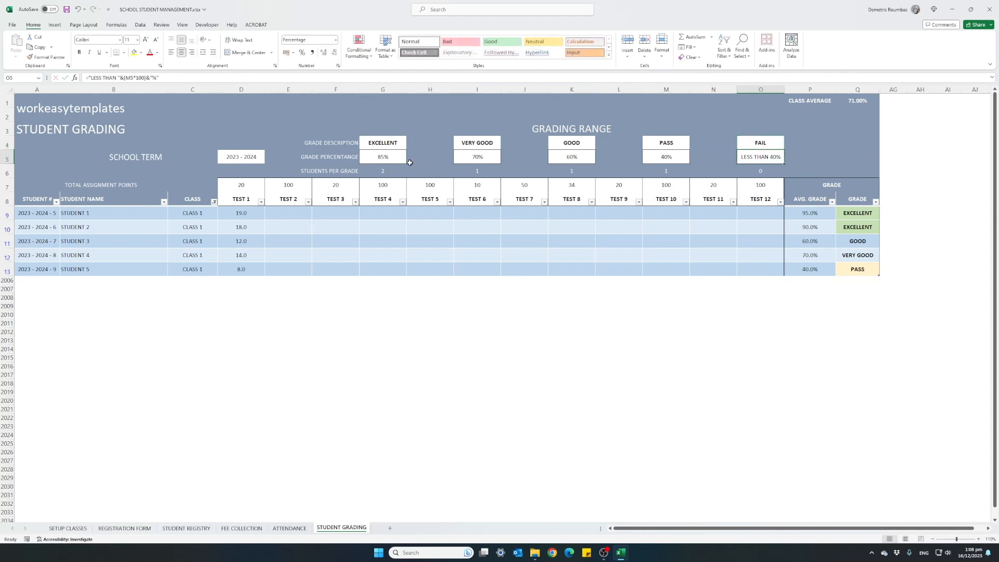
Step: Set the grade percentages to 90% for EXCELLENT, 80% for VERY GOOD, 70% for GOOD and 50% for PASS
left_click(392, 157)
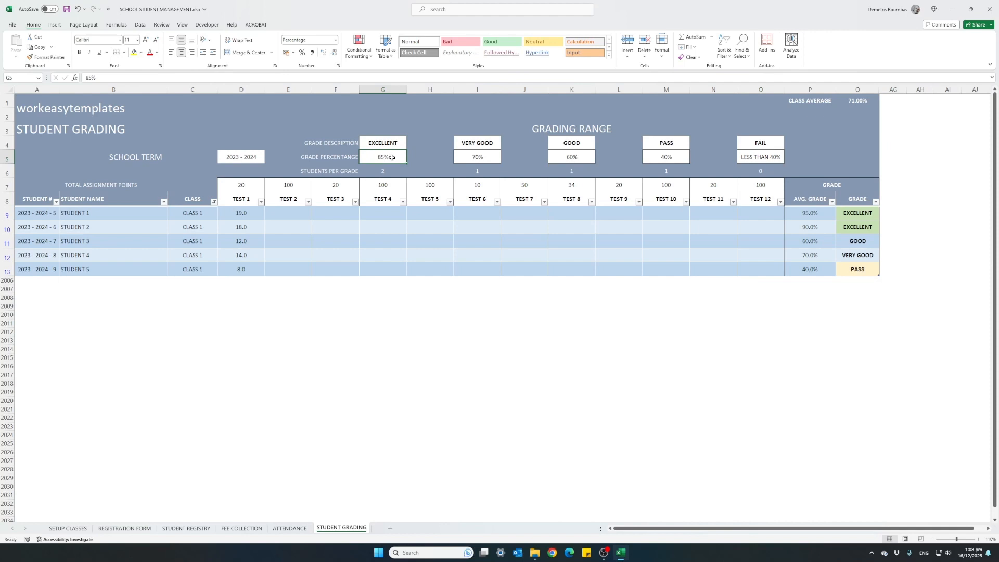
type("90")
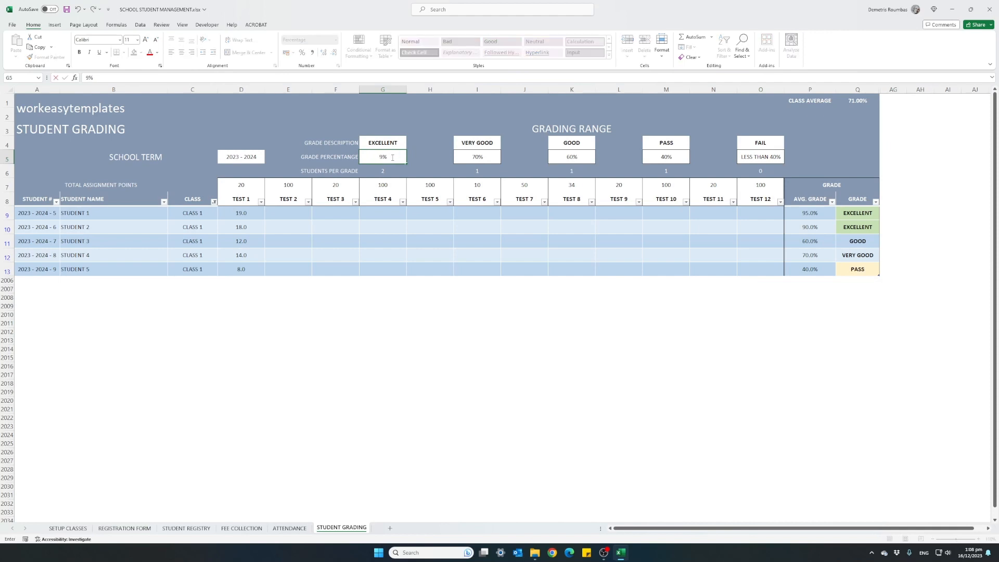
key("Tab")
key("Tab")
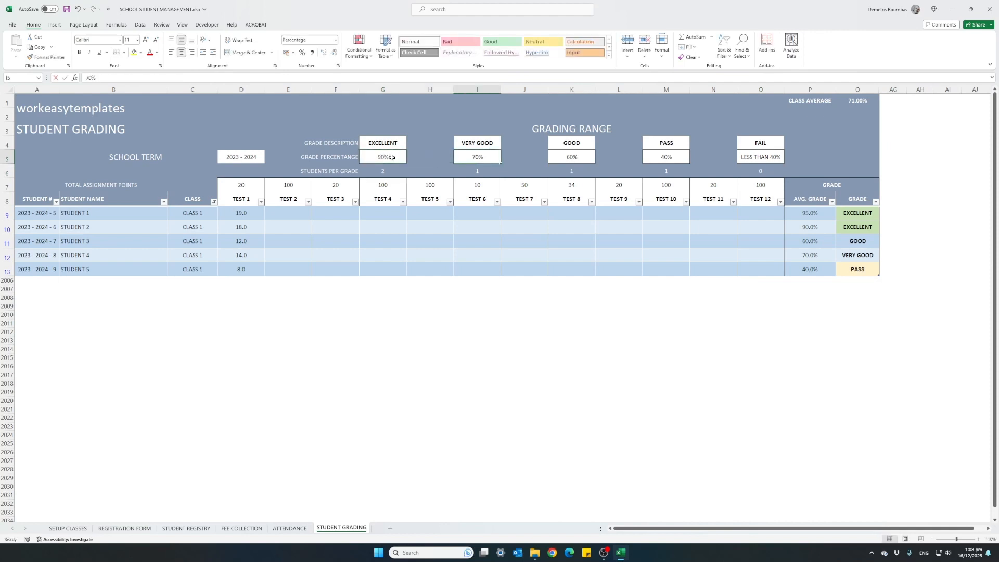
type("80")
key("Tab")
key("Tab")
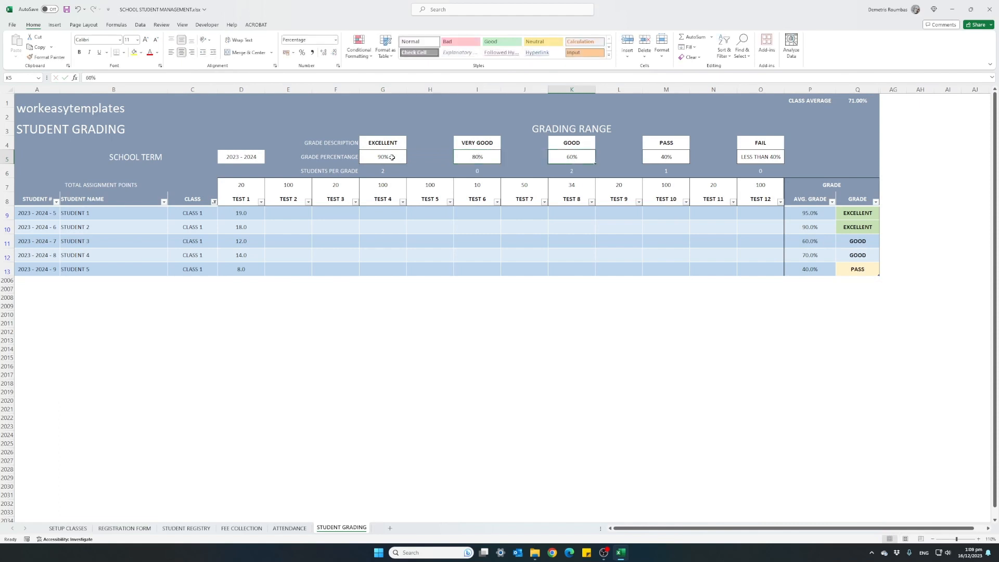
type("70")
key("Tab")
key("Tab")
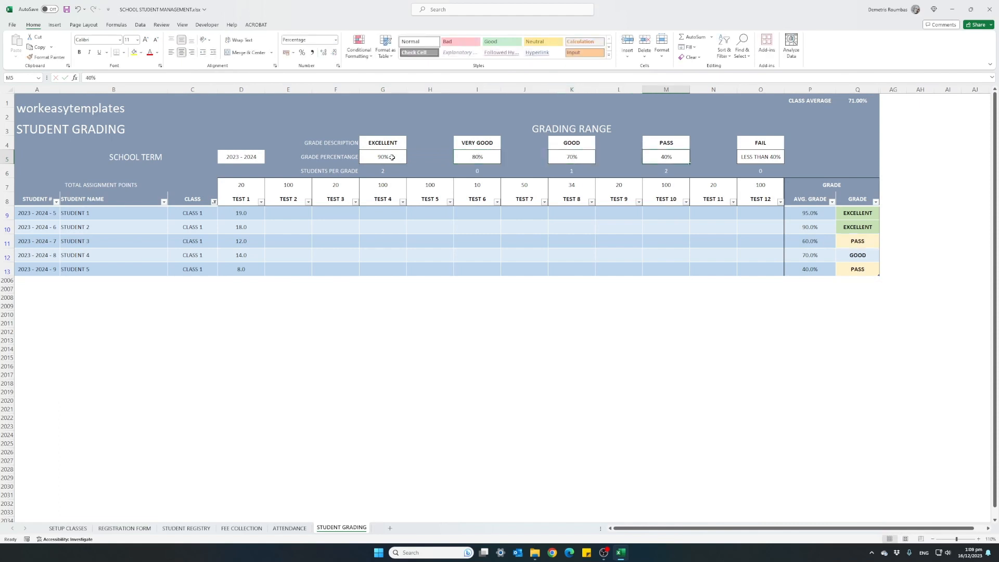
type("50")
key("Tab")
key("Tab")
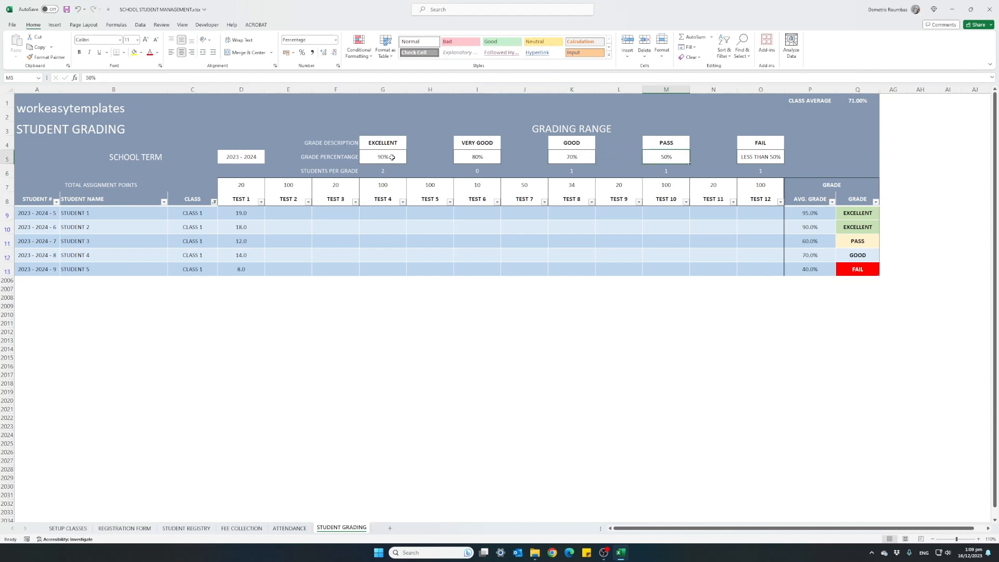
Step: Check STUDENT 5's TEST 1 score, average grade and final grade, plus the class average
left_click(253, 269)
left_click(801, 271)
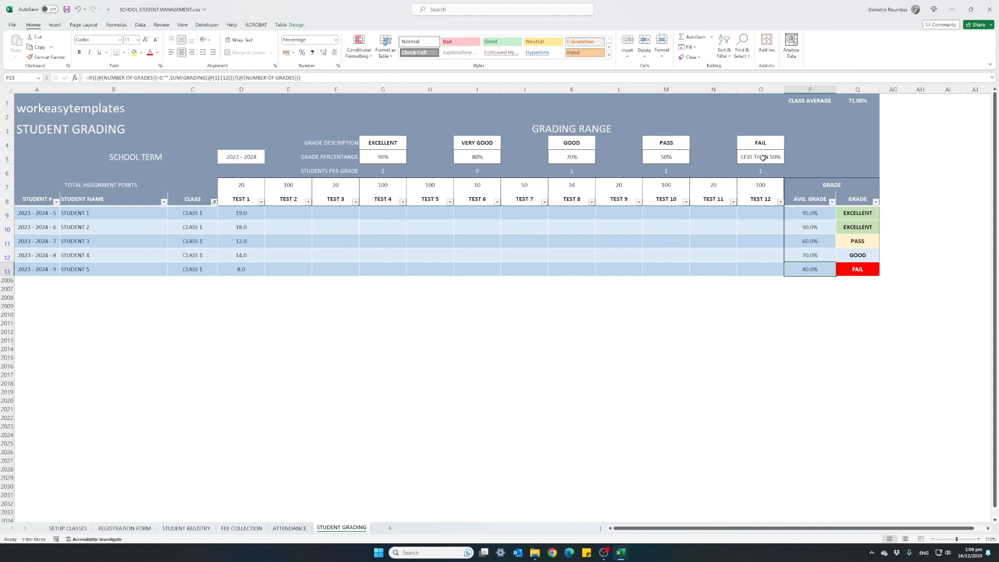
left_click(843, 269)
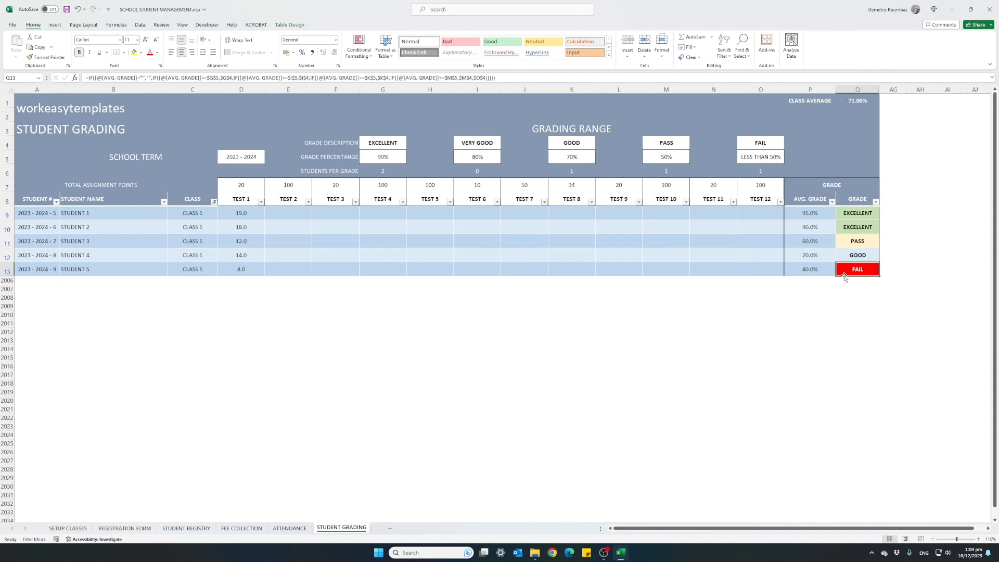
left_click(857, 103)
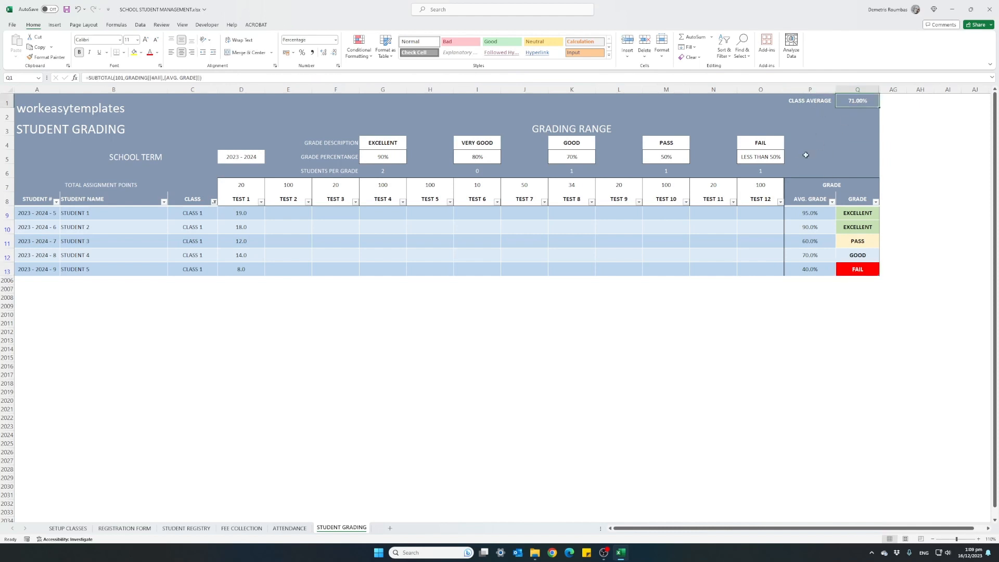
Step: Enter the TEST 2 scores 85, 75, 60, 82 and 79 for STUDENT 1 through STUDENT 5
left_click(293, 212)
left_click(282, 186)
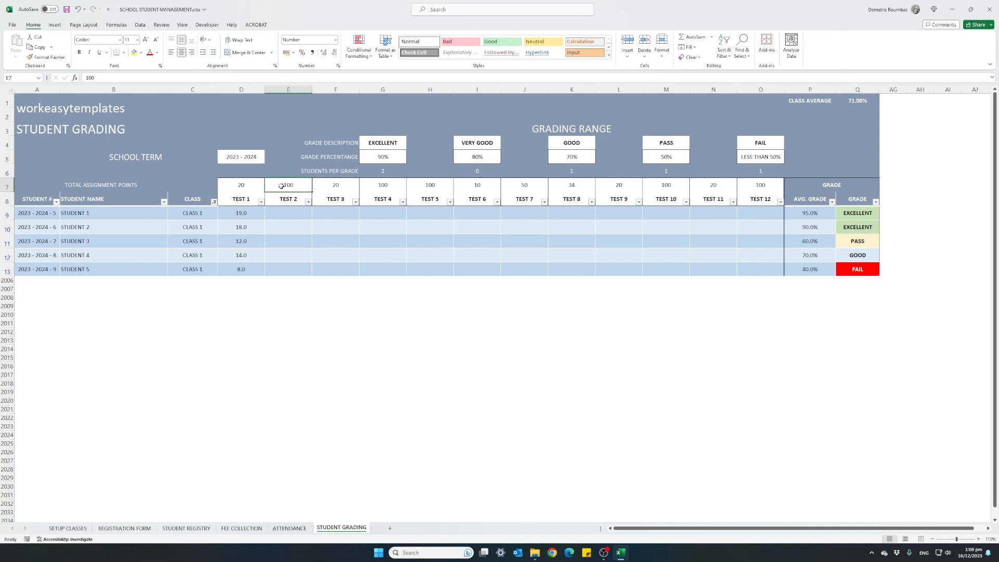
left_click(276, 209)
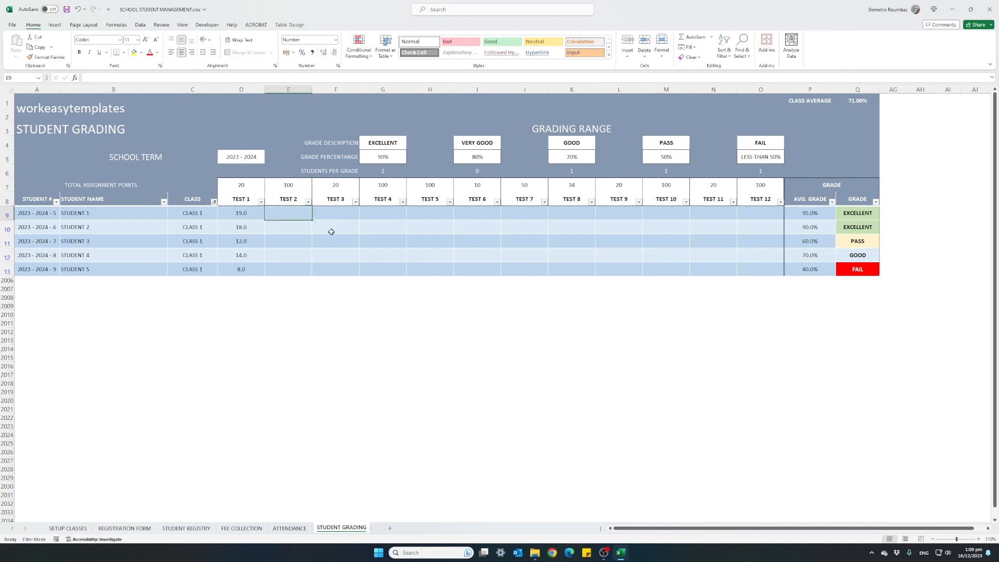
type("85")
key("Return")
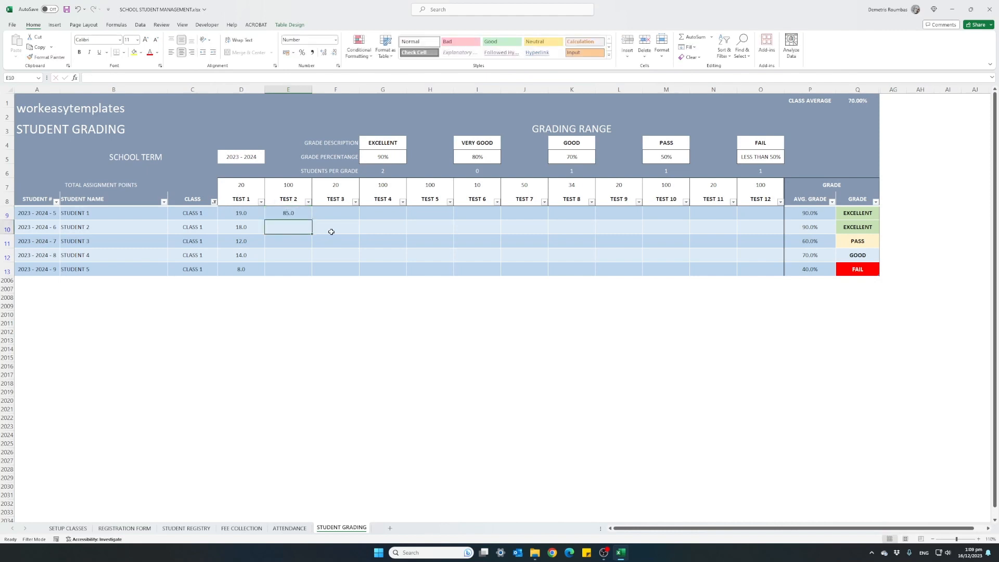
type("75")
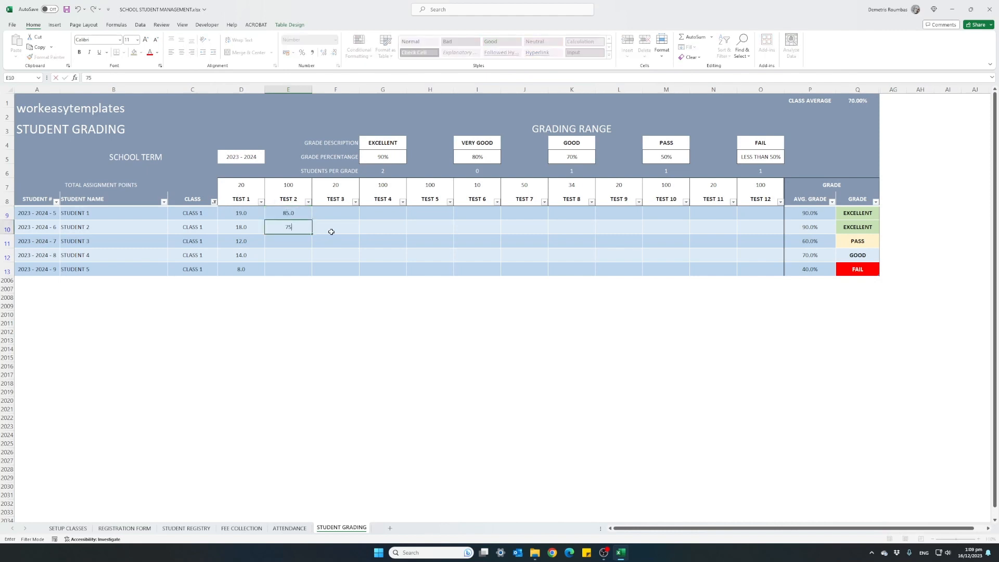
key("Return")
type("60")
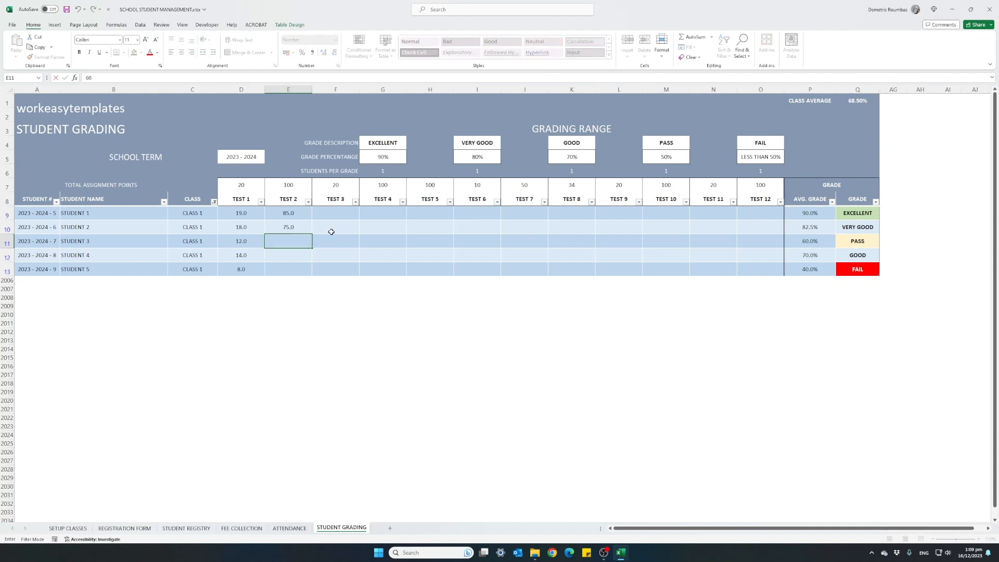
key("Return")
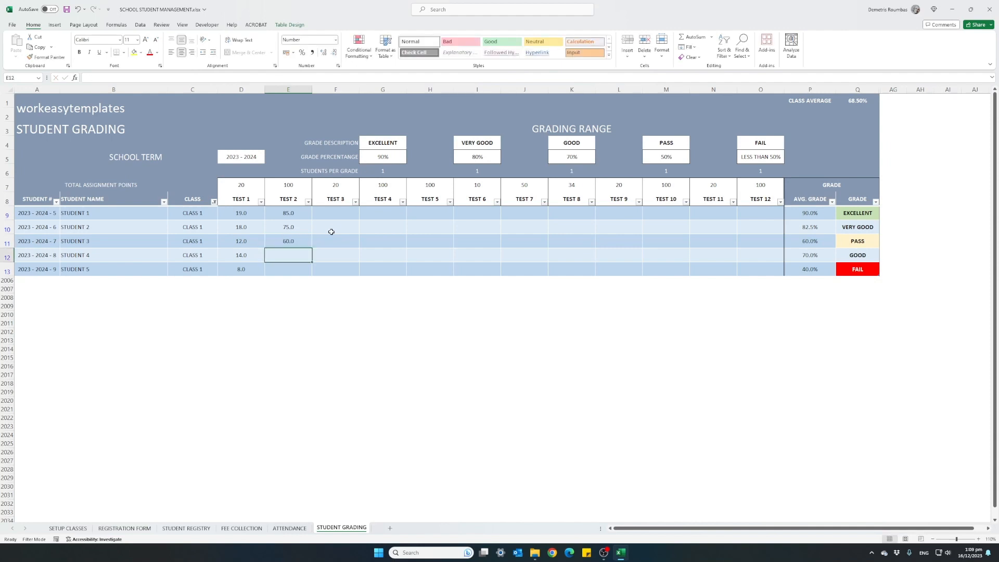
type("82")
key("Return")
type("79")
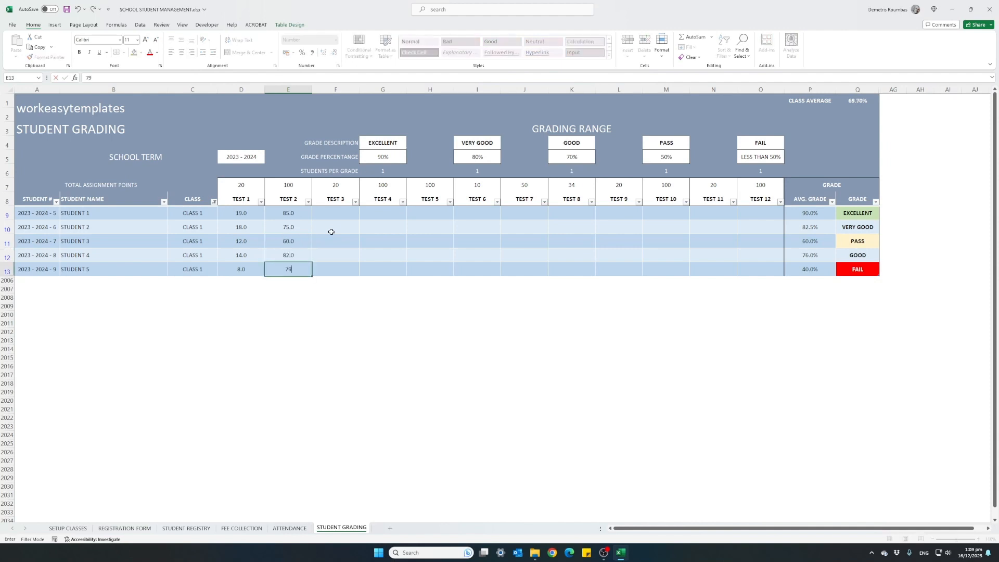
key("Return")
key("Up")
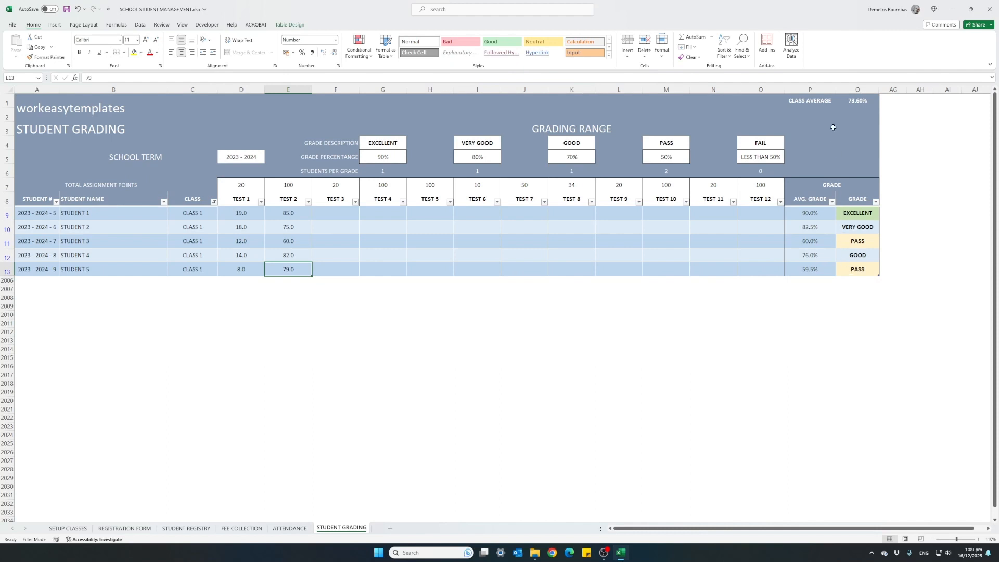
Step: Check the class average, and reset the CLASS column filter to list the students of all classes
left_click(843, 102)
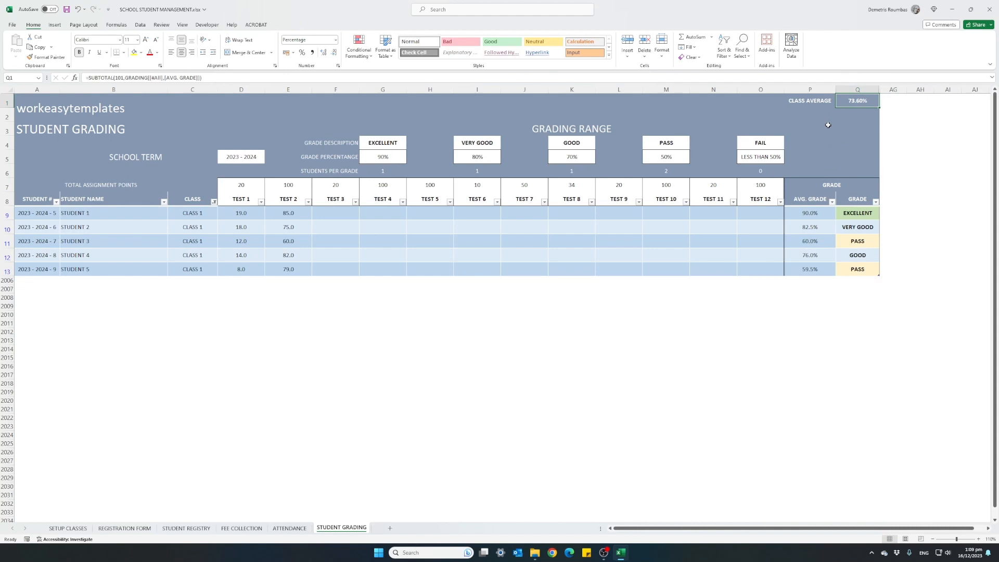
left_click(214, 203)
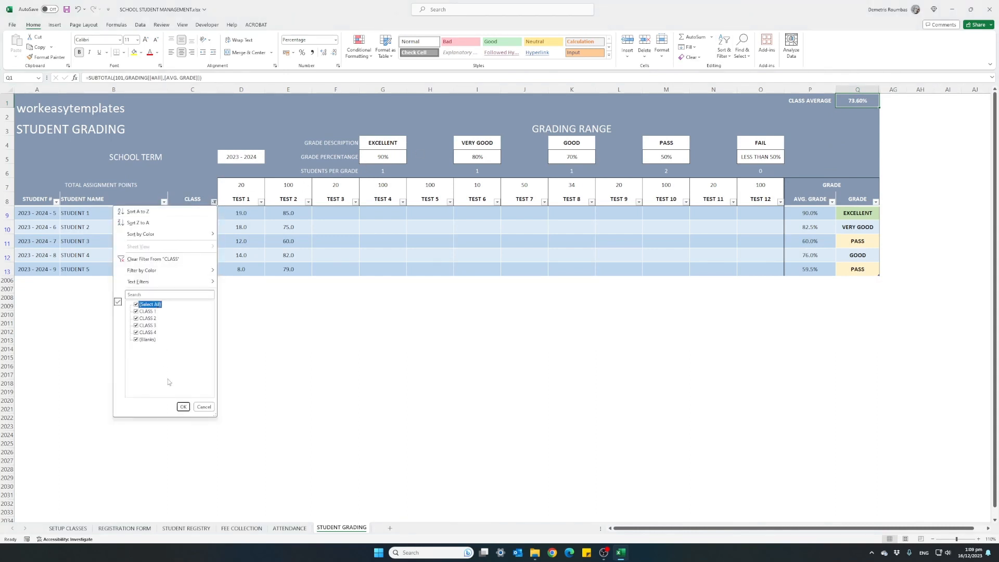
left_click(183, 407)
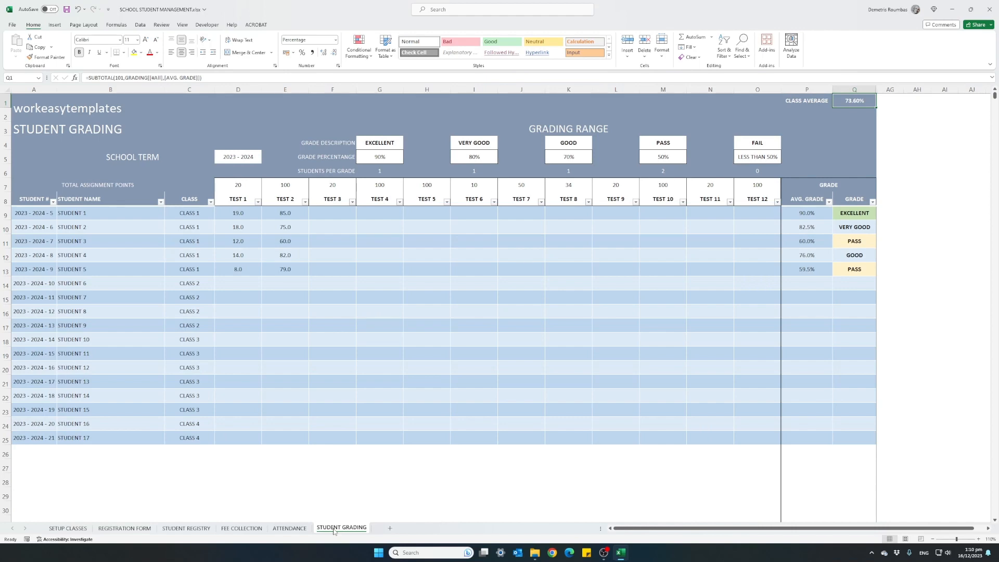
Step: Review the ATTENDANCE, FEE COLLECTION, STUDENT REGISTRY, REGISTRATION FORM and SETUP CLASSES sheets in turn
left_click(298, 531)
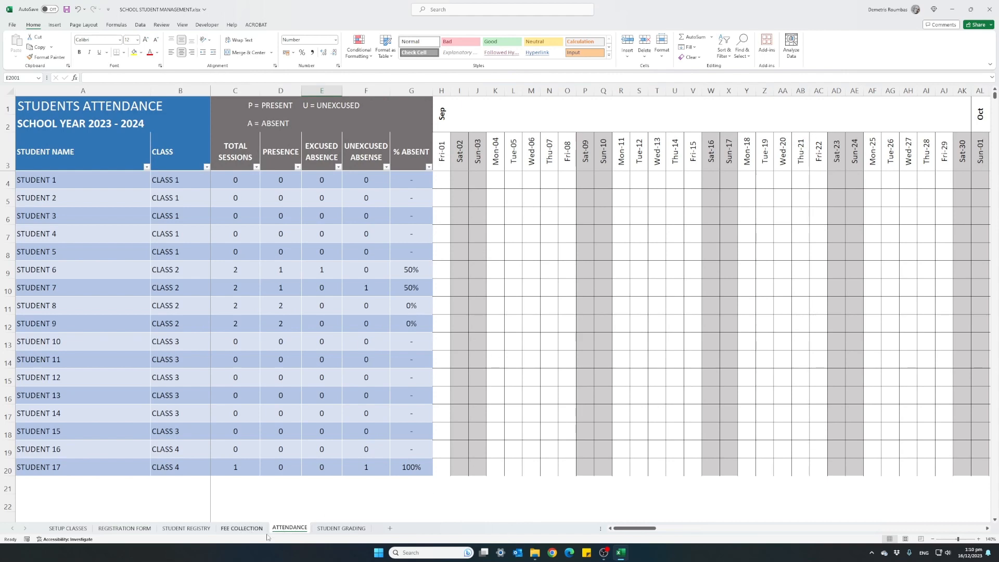
left_click(251, 529)
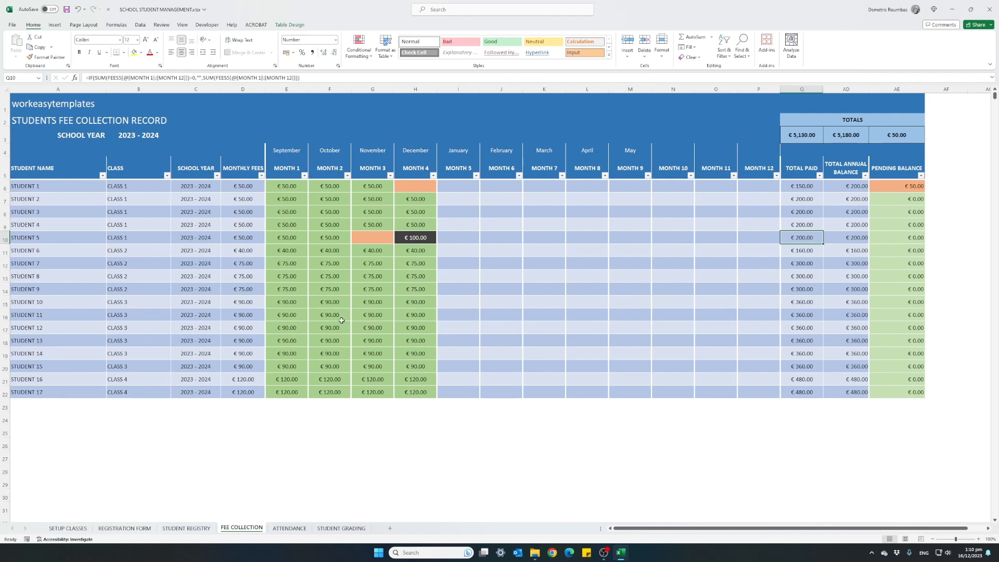
left_click(204, 528)
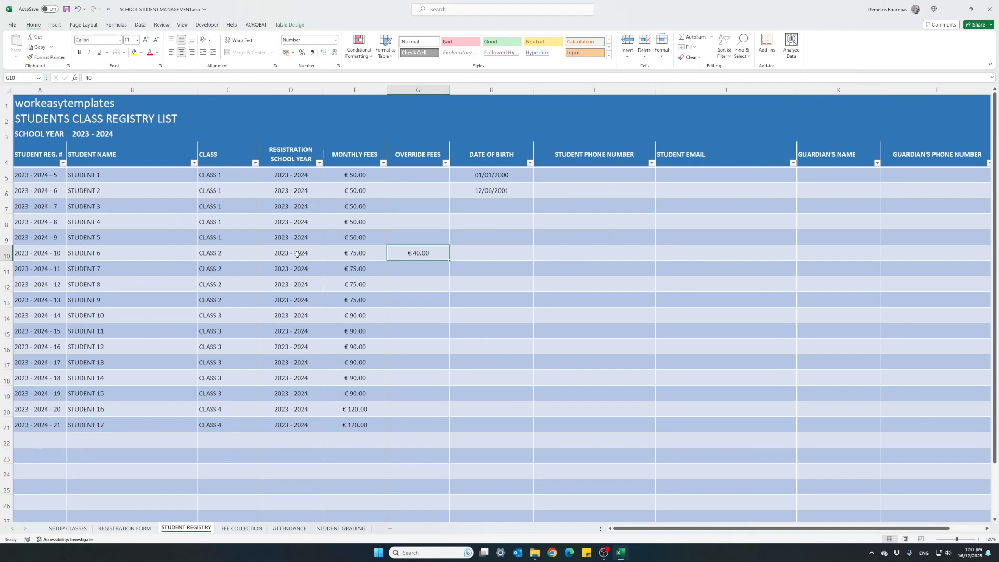
left_click(137, 528)
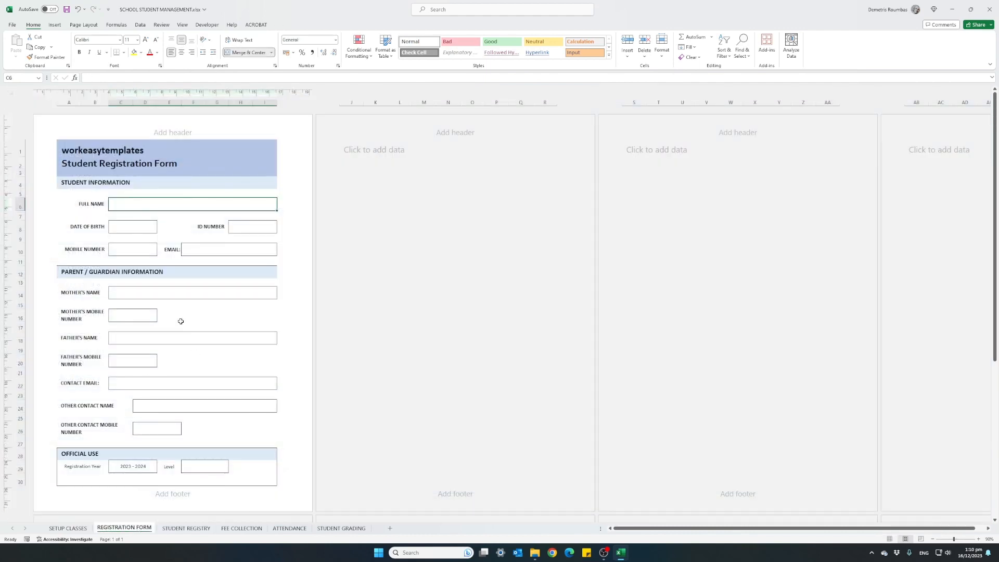
left_click(73, 528)
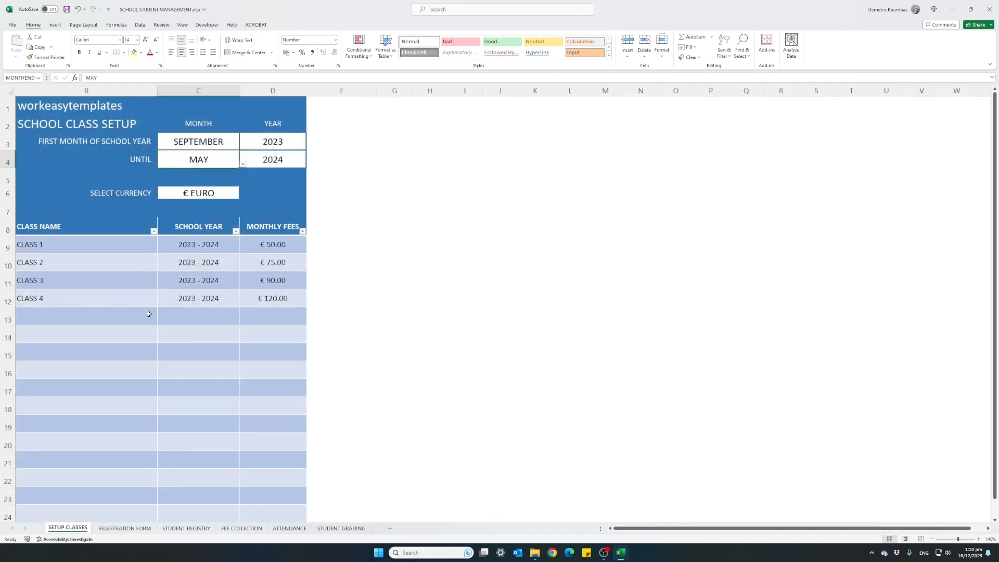